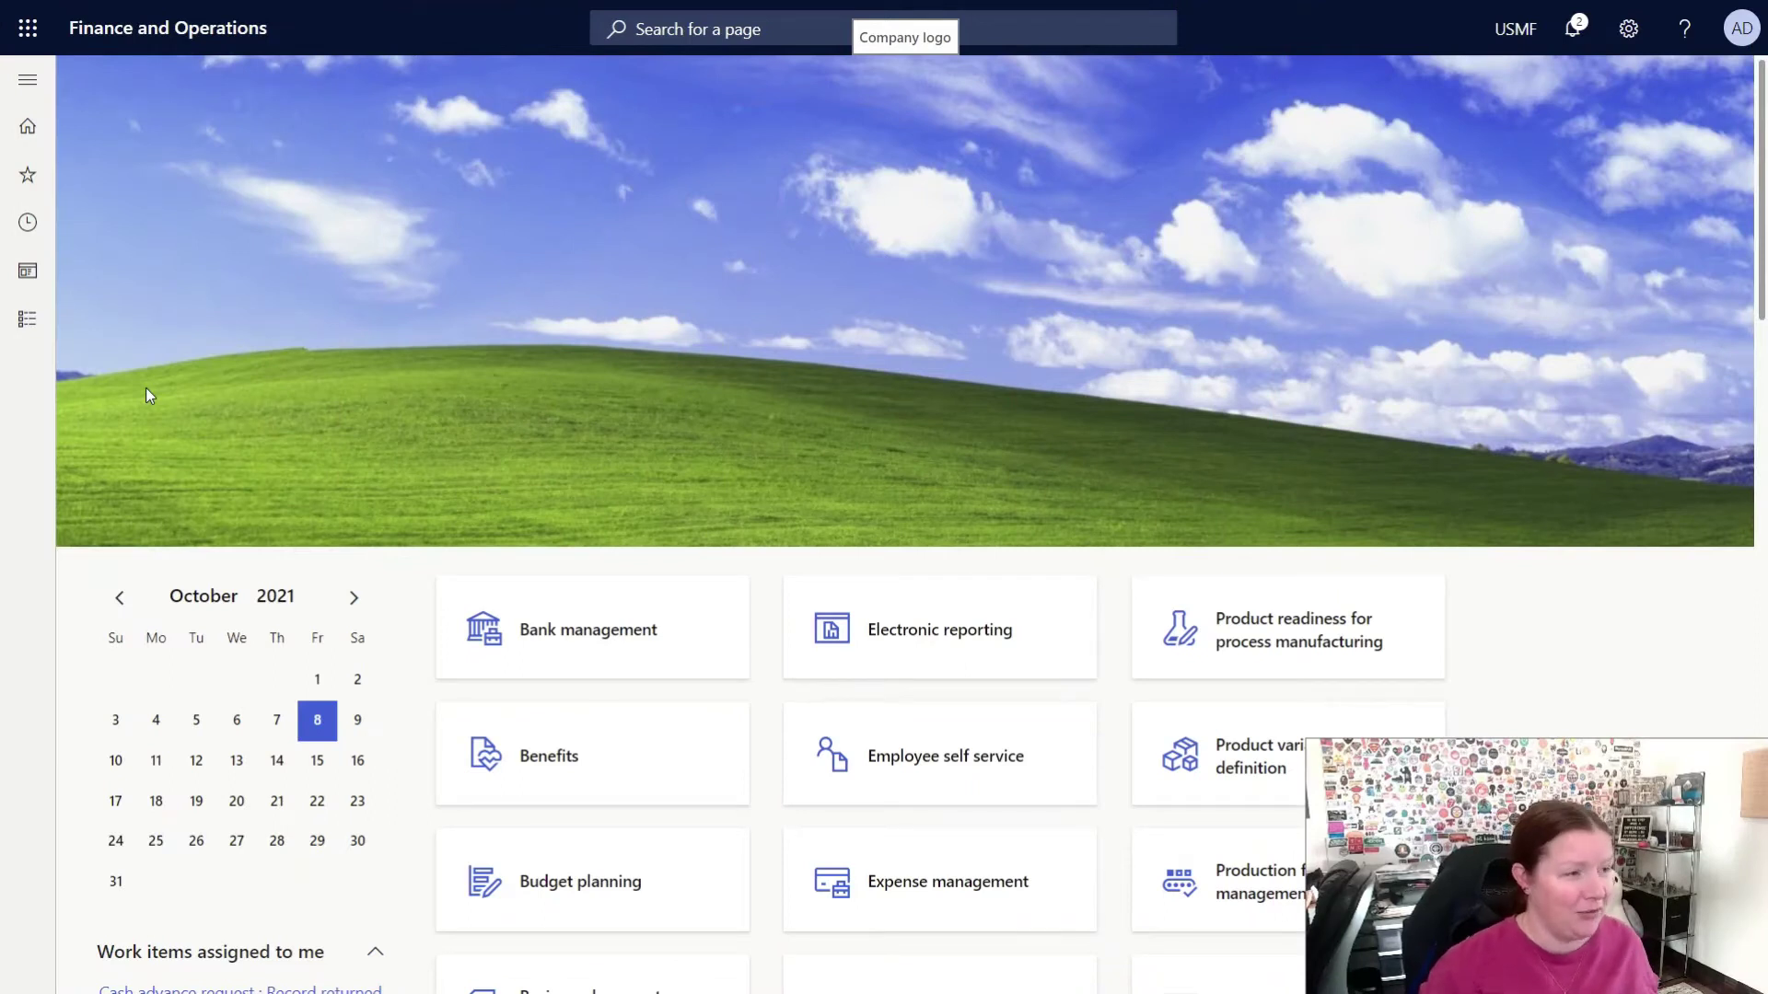
Step: Go to Organization administration > Organizations > Organization hierarchies from the modules list
click(28, 319)
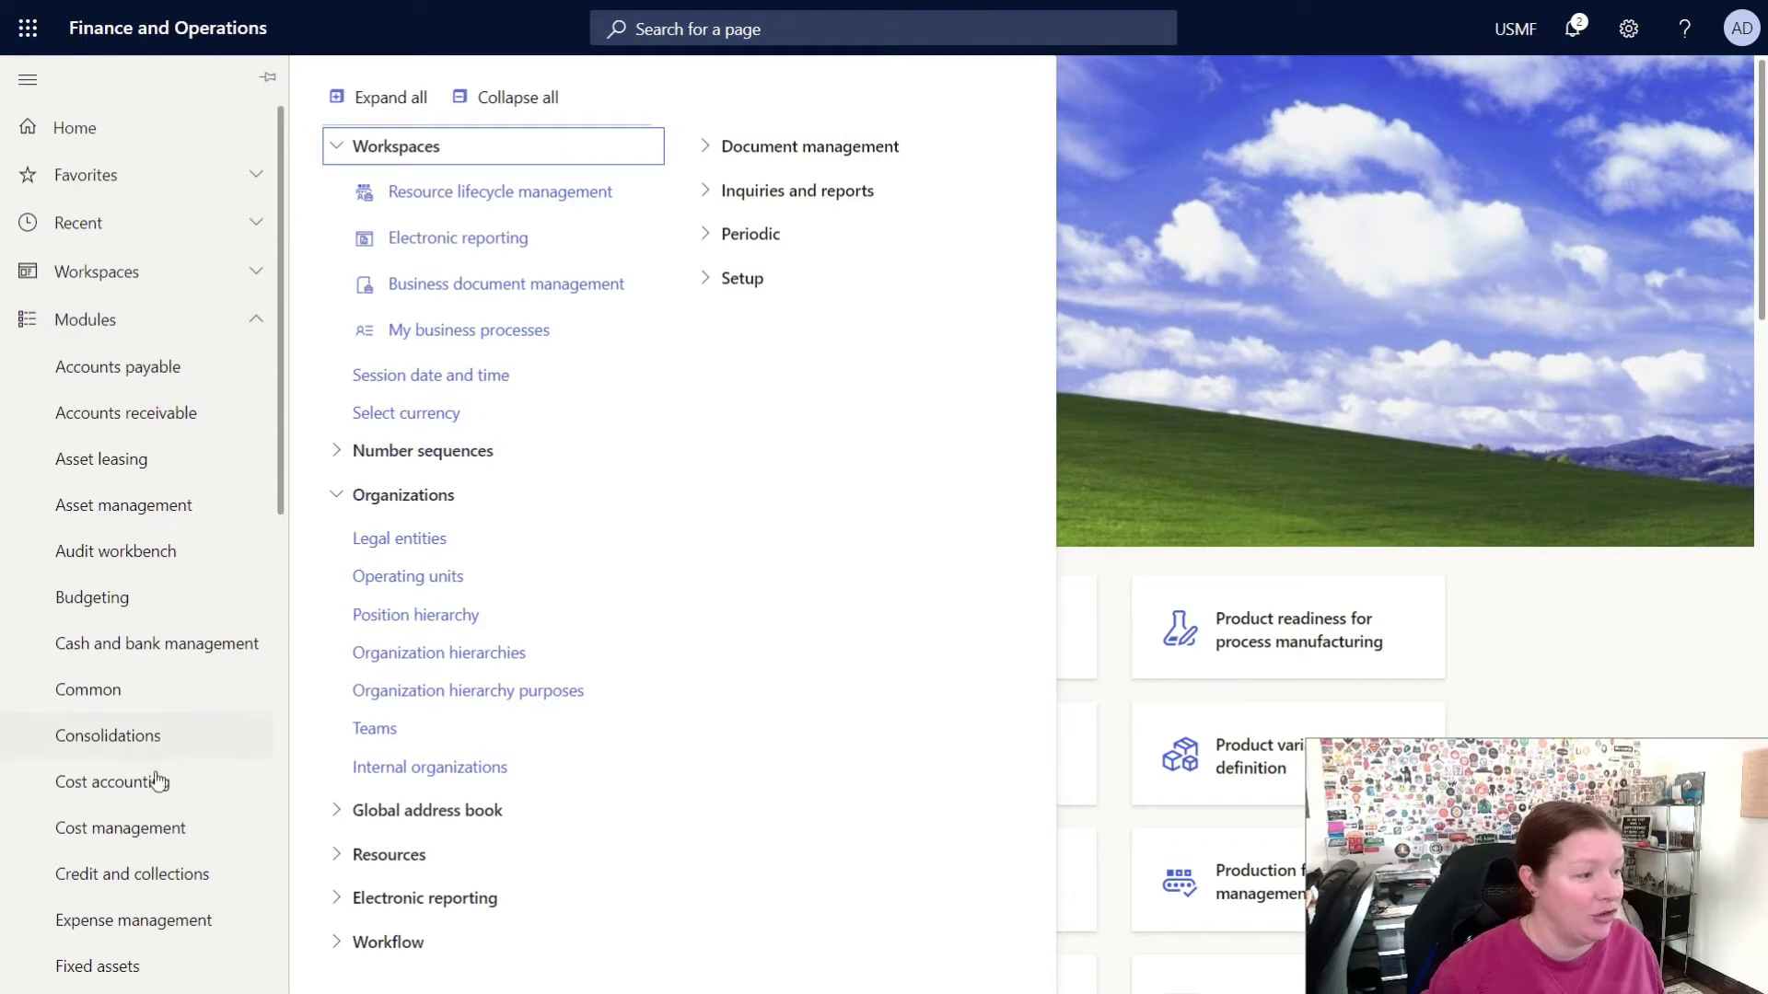
scroll(154, 792, down, 8)
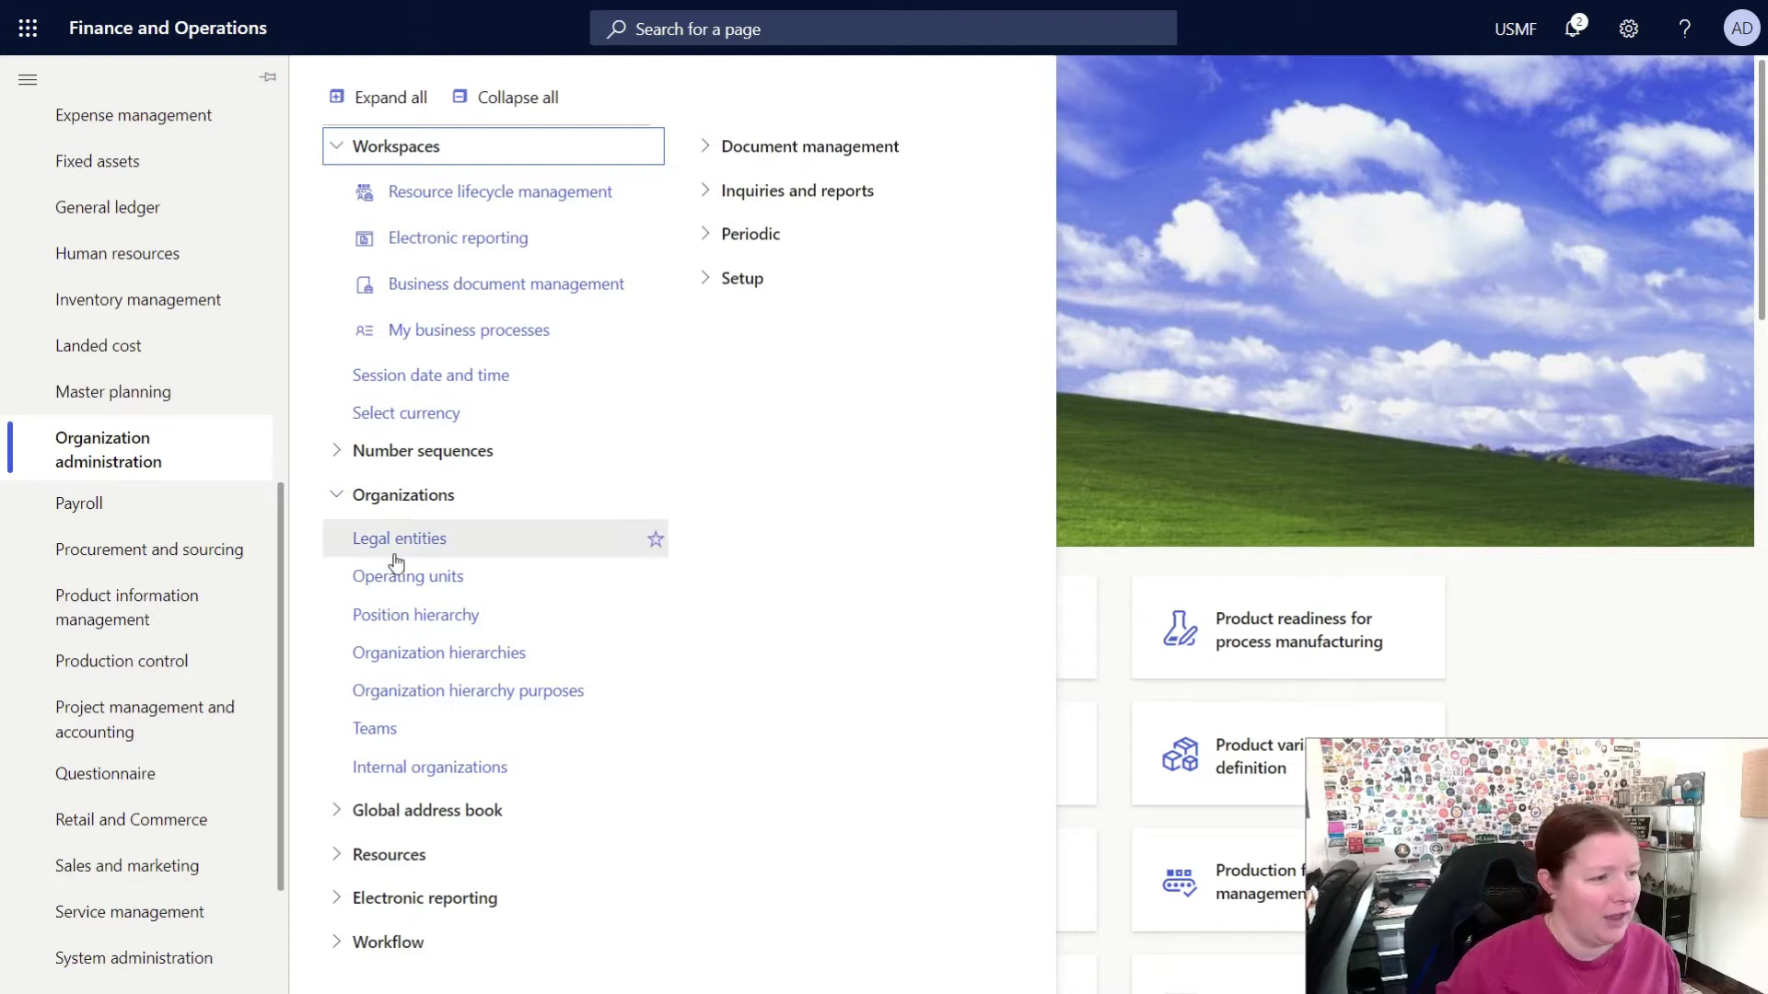
click(397, 656)
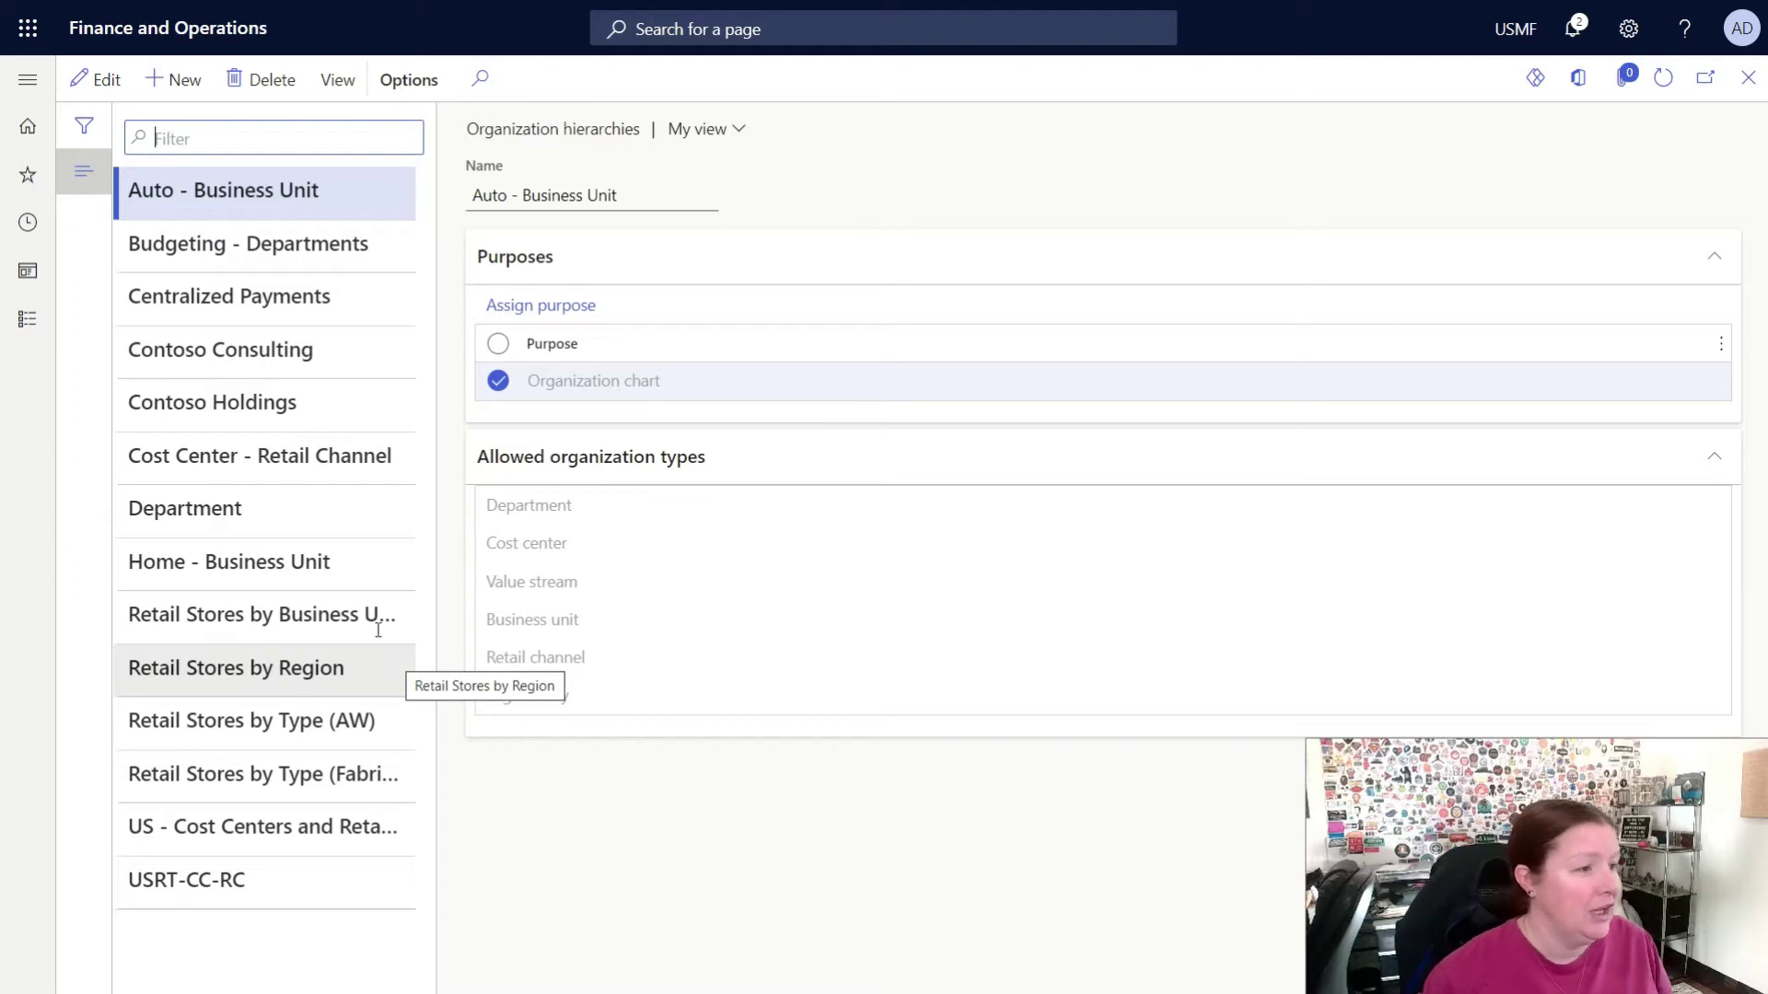
Step: Add a new hierarchy record named 'New Hierarchy' and commit the name
click(176, 88)
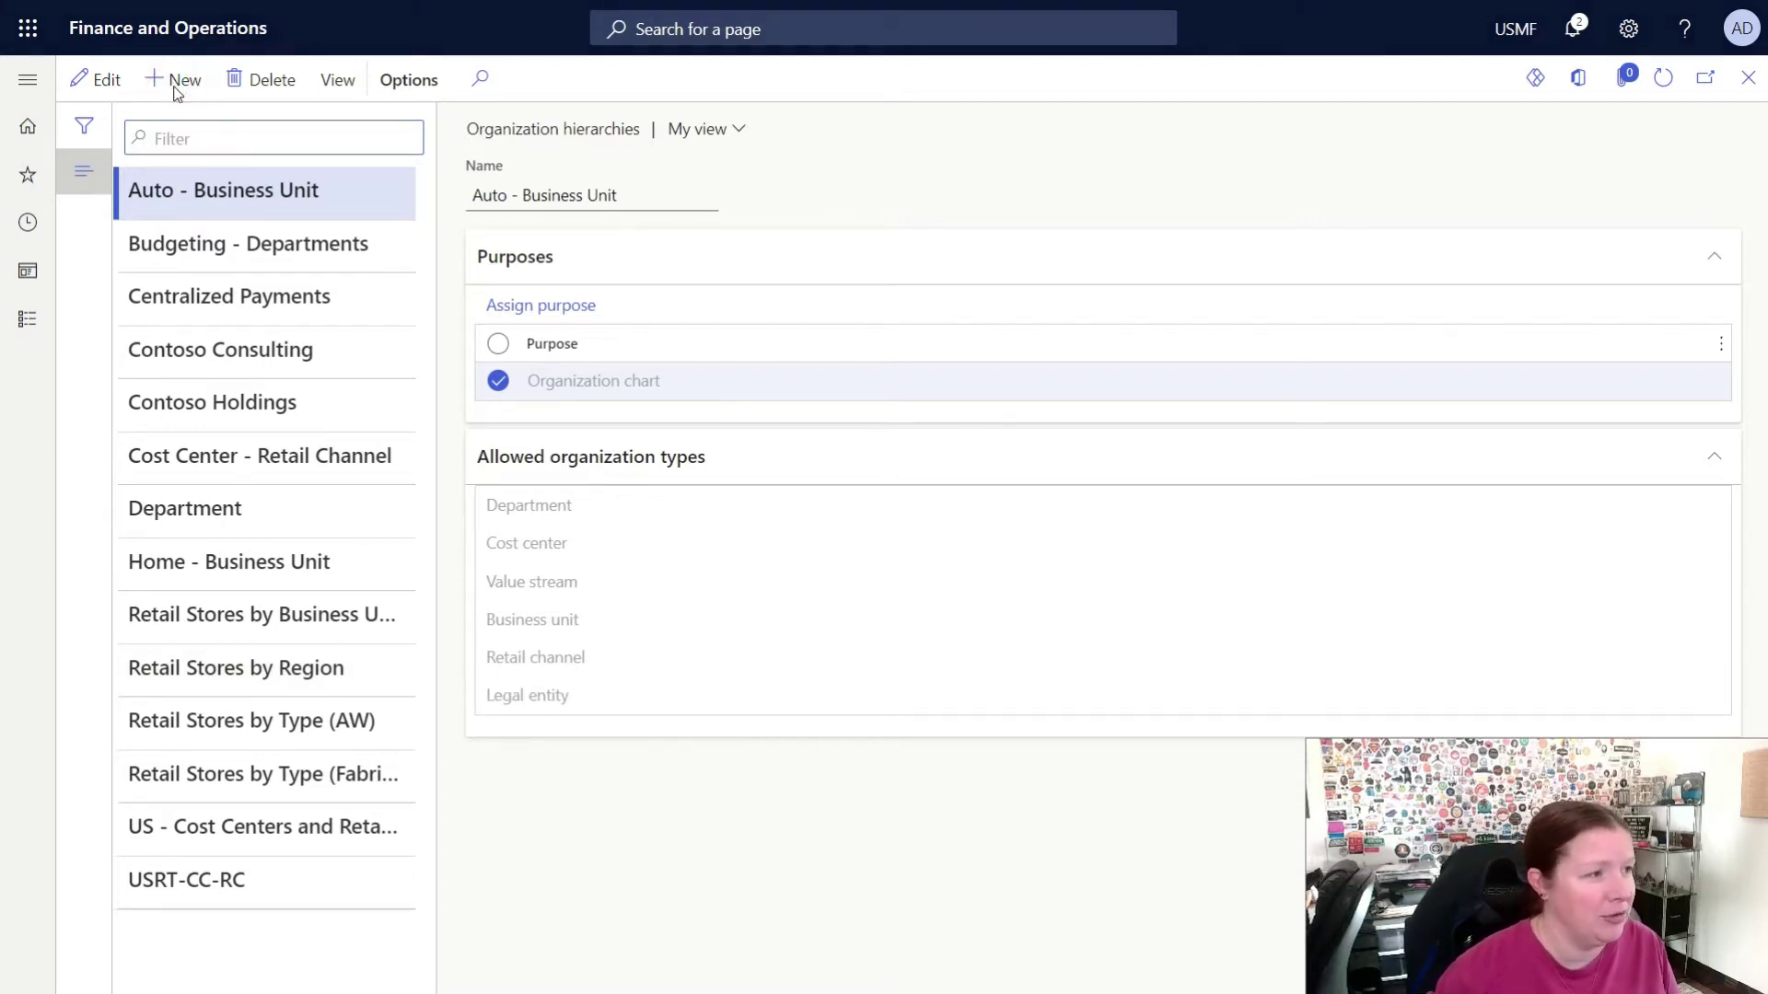
click(528, 193)
text(New Hierarchy)
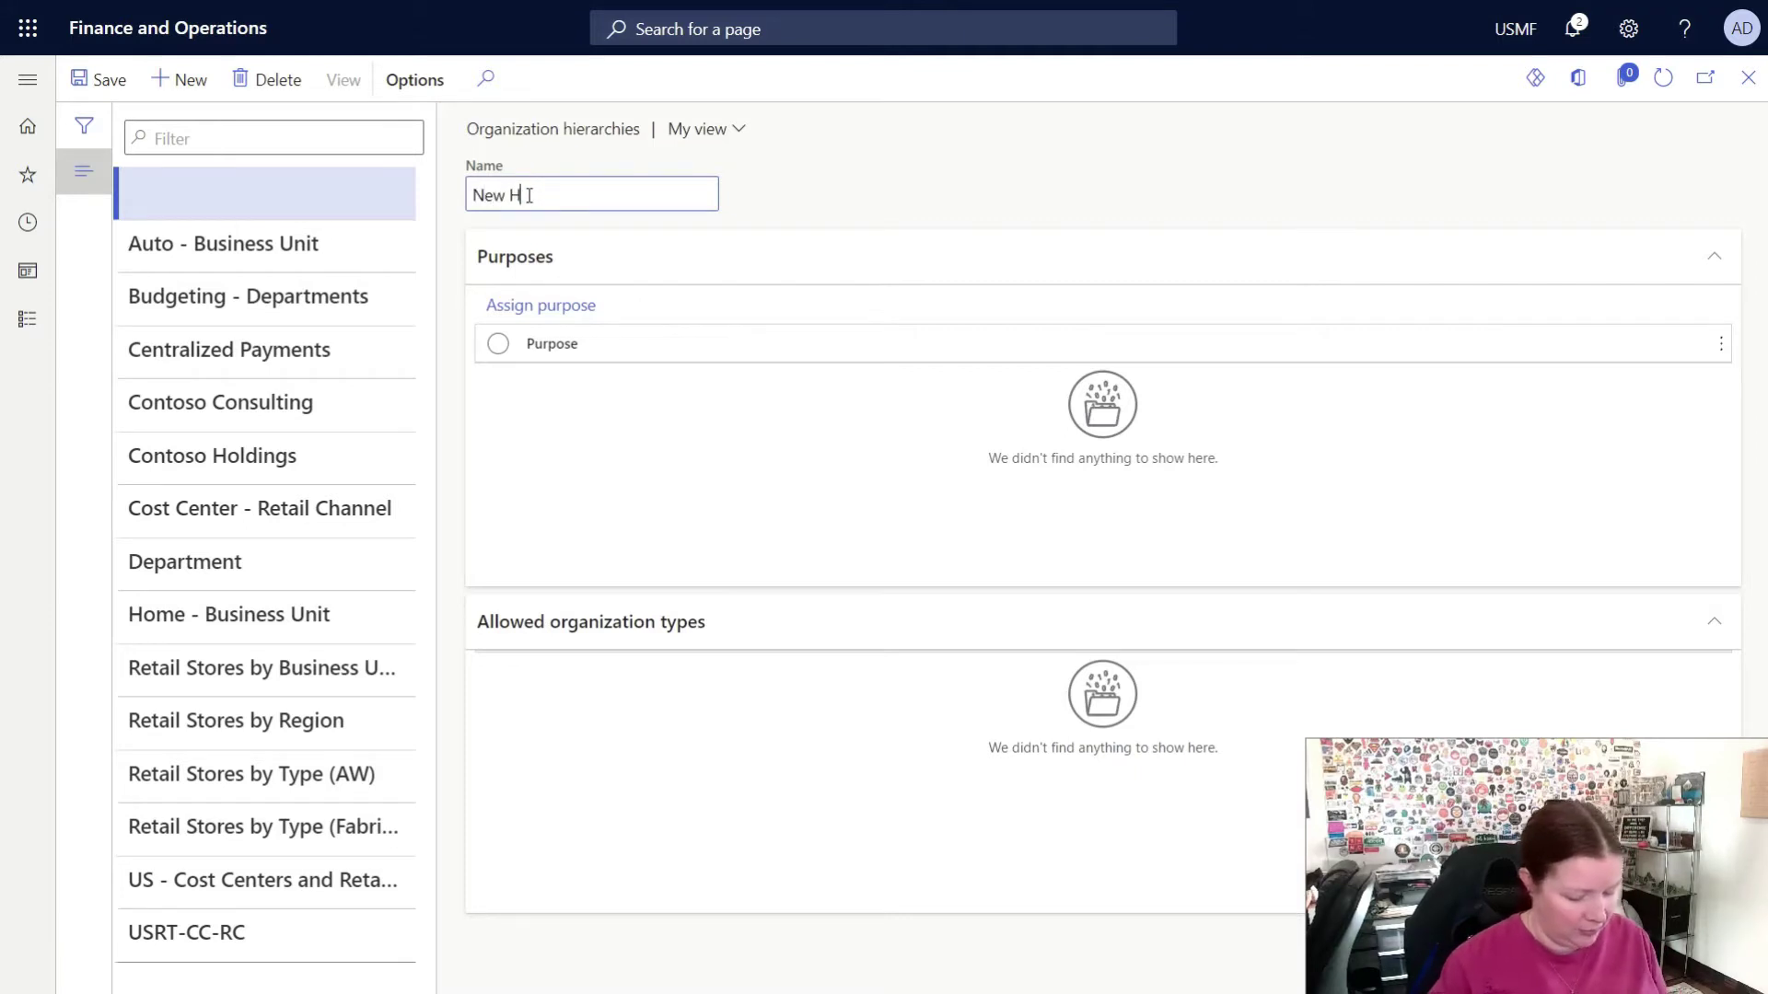
click(644, 488)
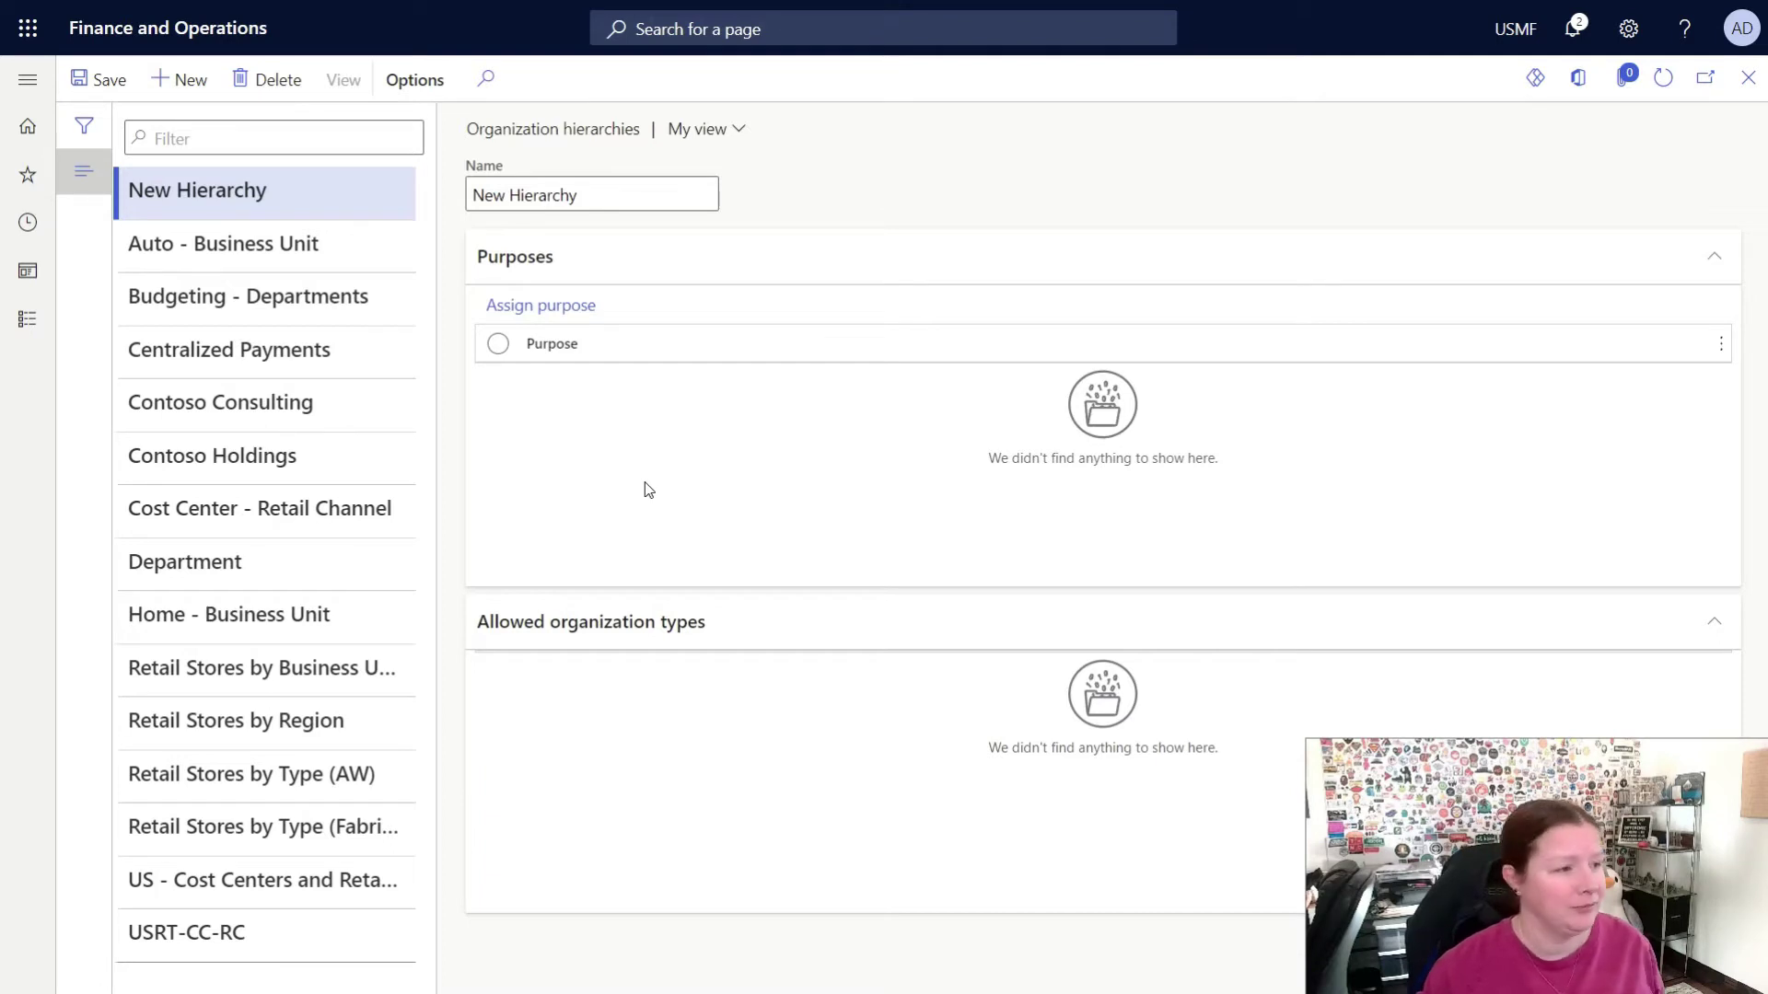
Step: Open Assign purpose and select Security to see its assigned hierarchies
click(541, 307)
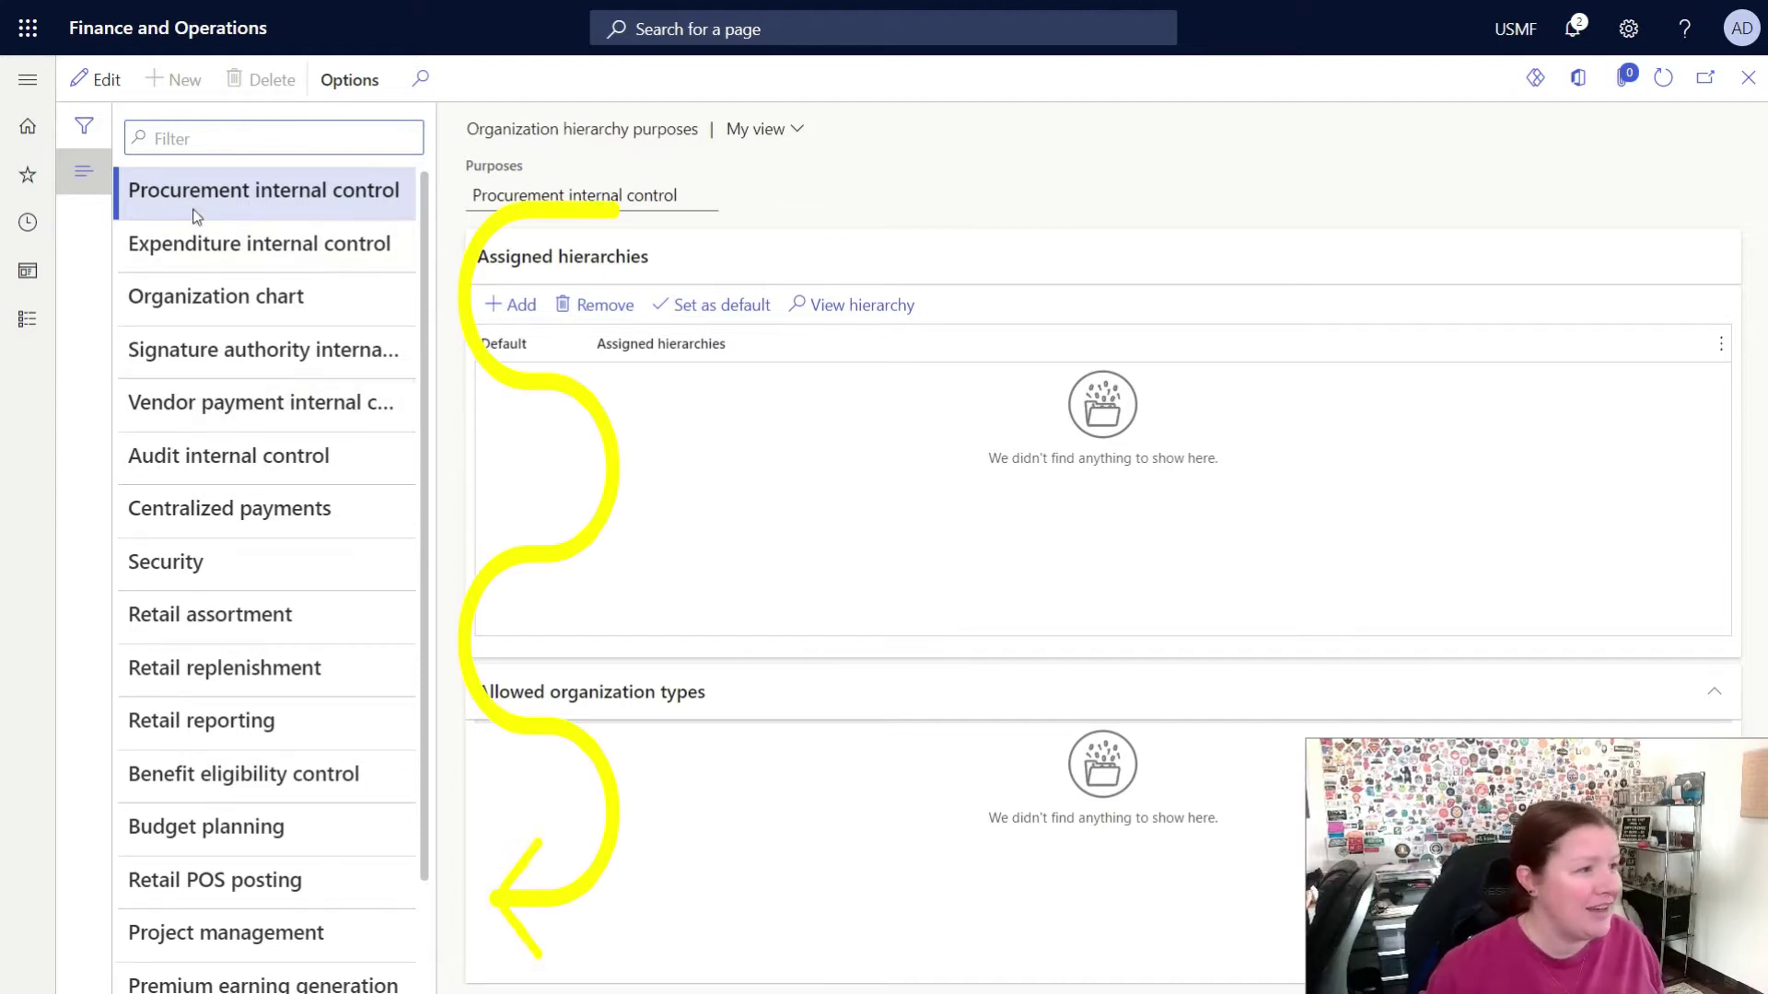
scroll(177, 645, down, 2)
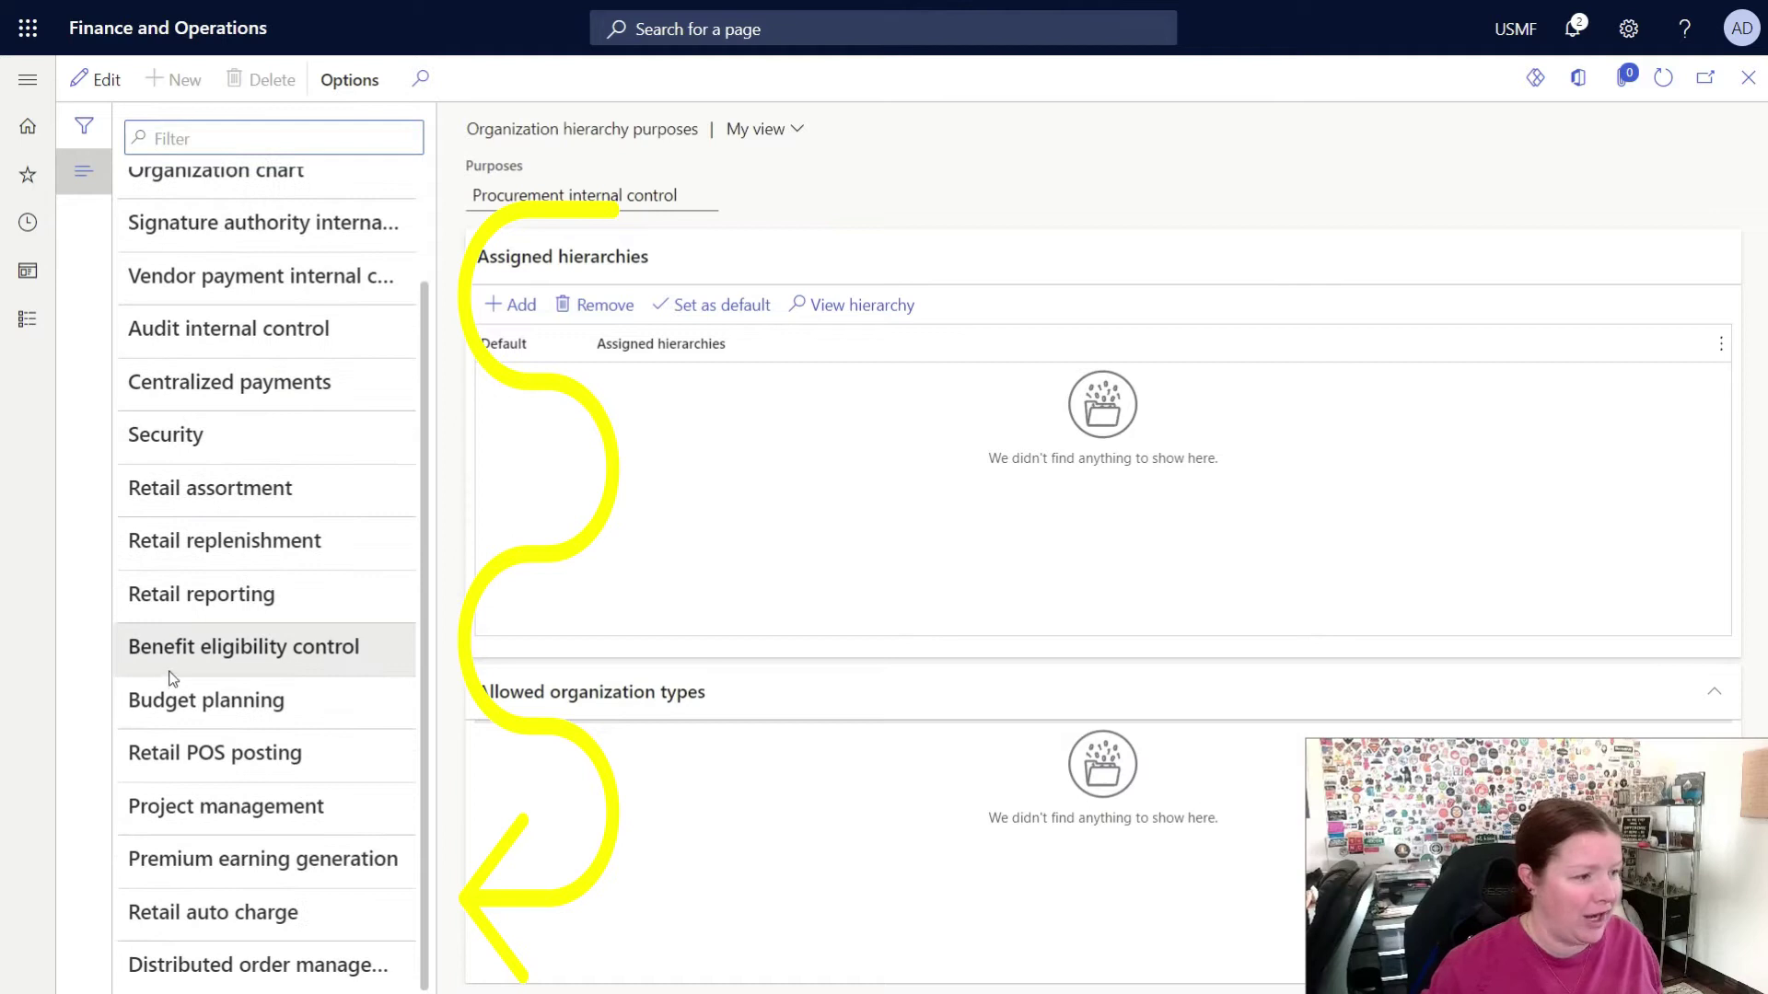
scroll(173, 668, up, 2)
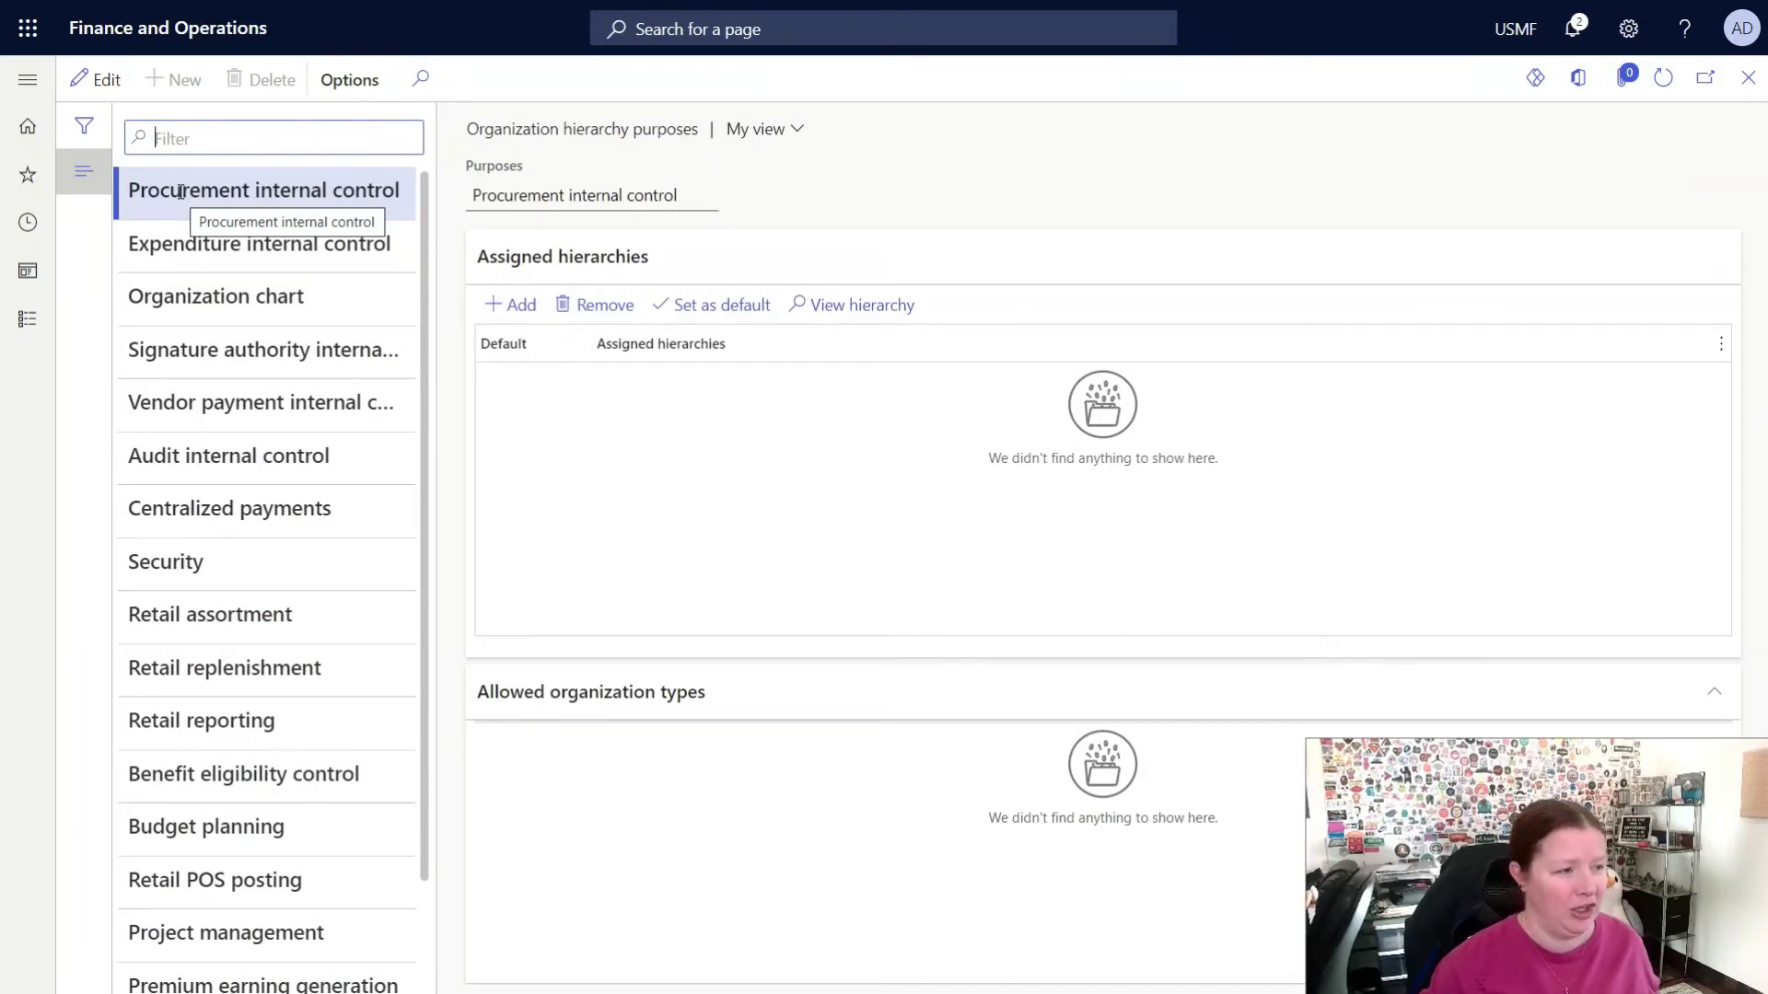
click(190, 561)
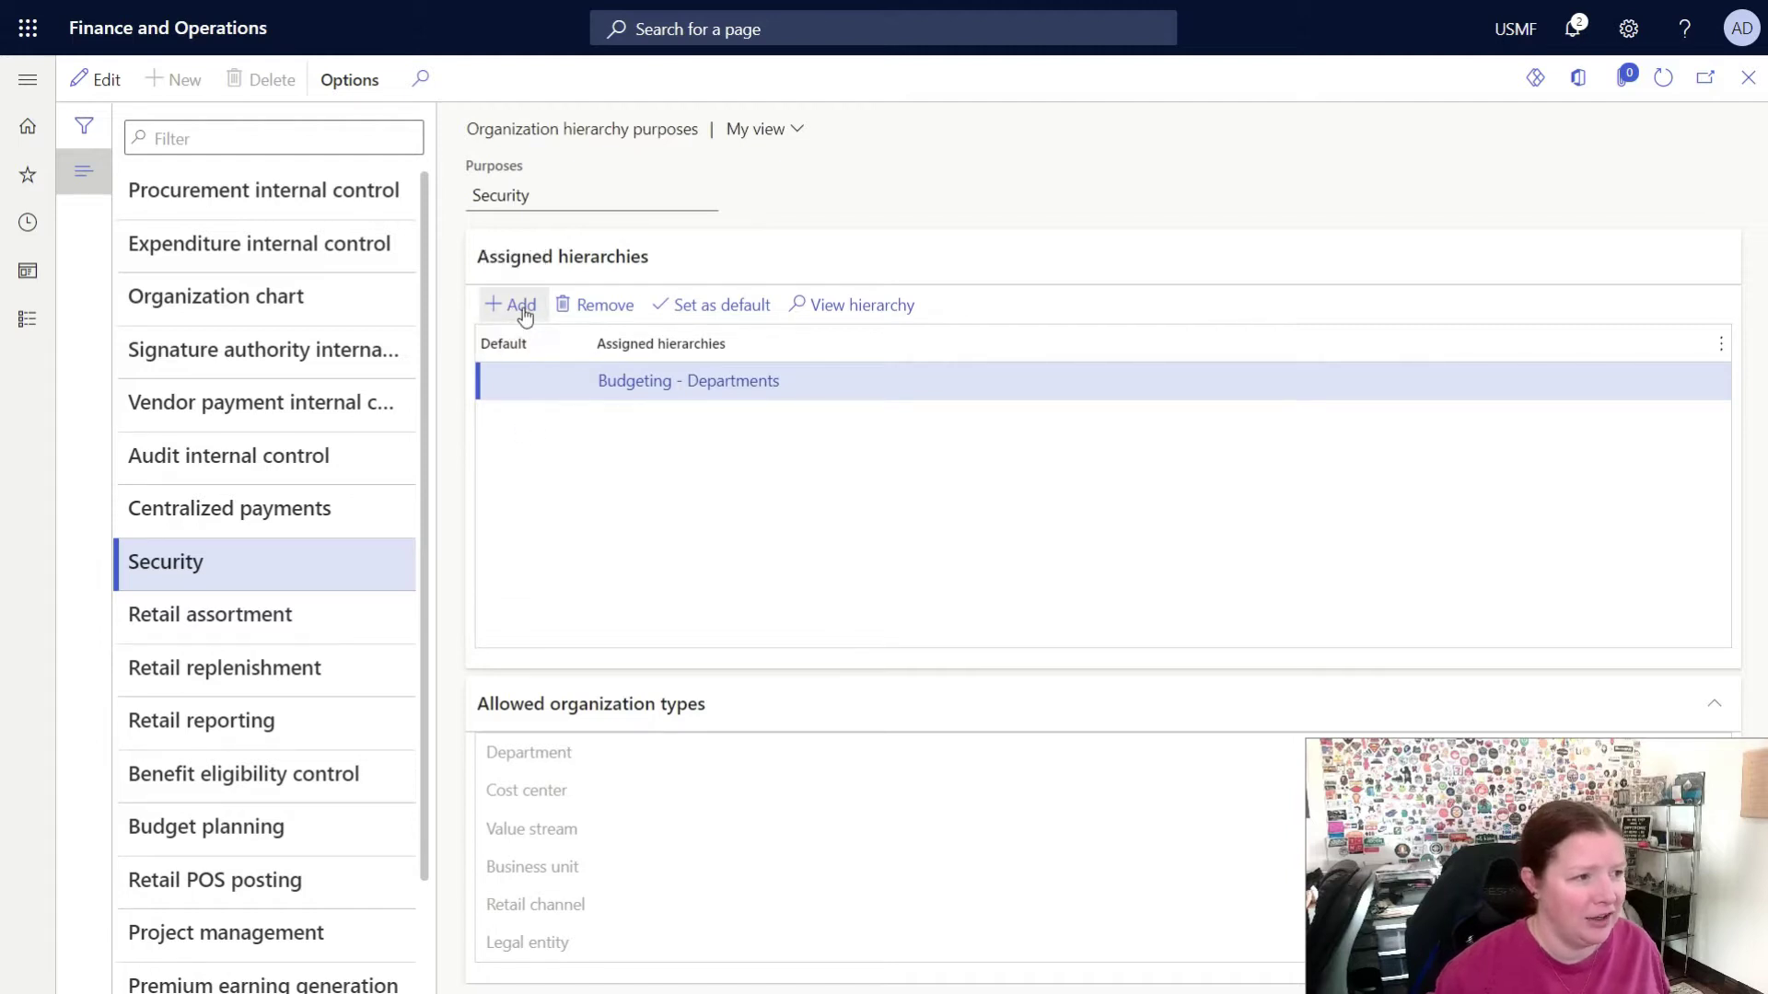
Step: Add New Hierarchy to the Security purpose's assigned hierarchies
click(521, 305)
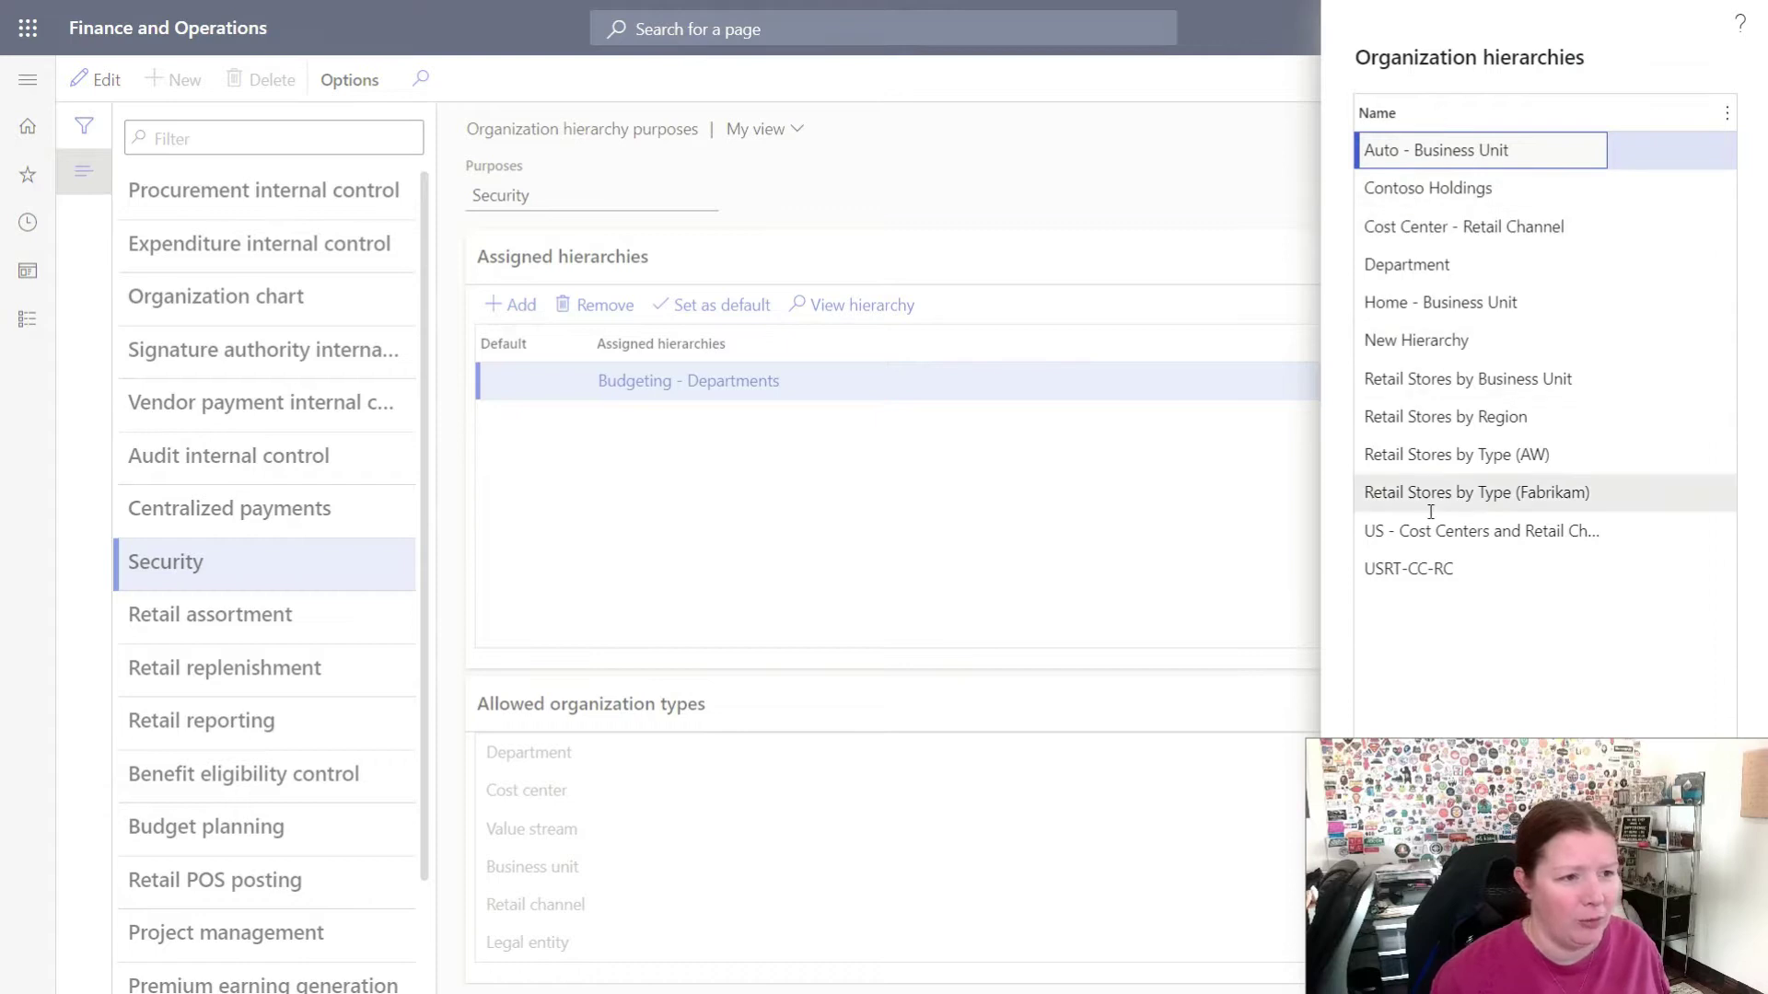
click(1452, 341)
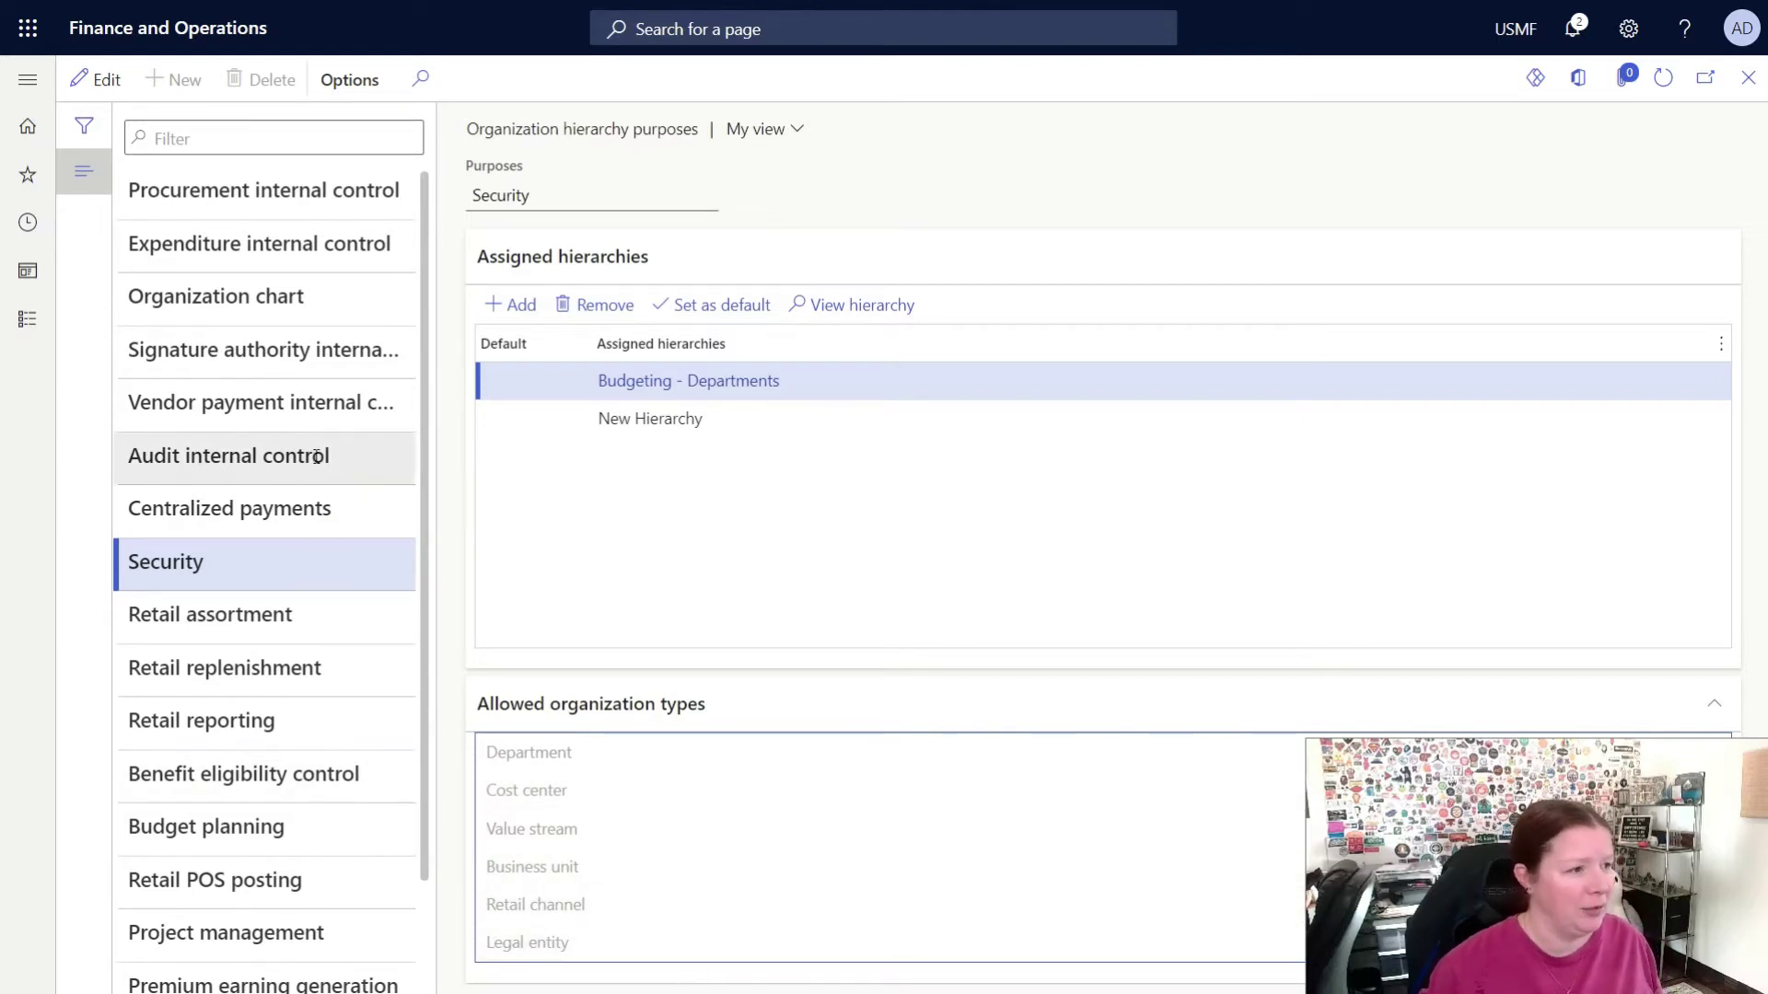
Step: Select the Centralized payments purpose to review its assigned hierarchies
click(223, 512)
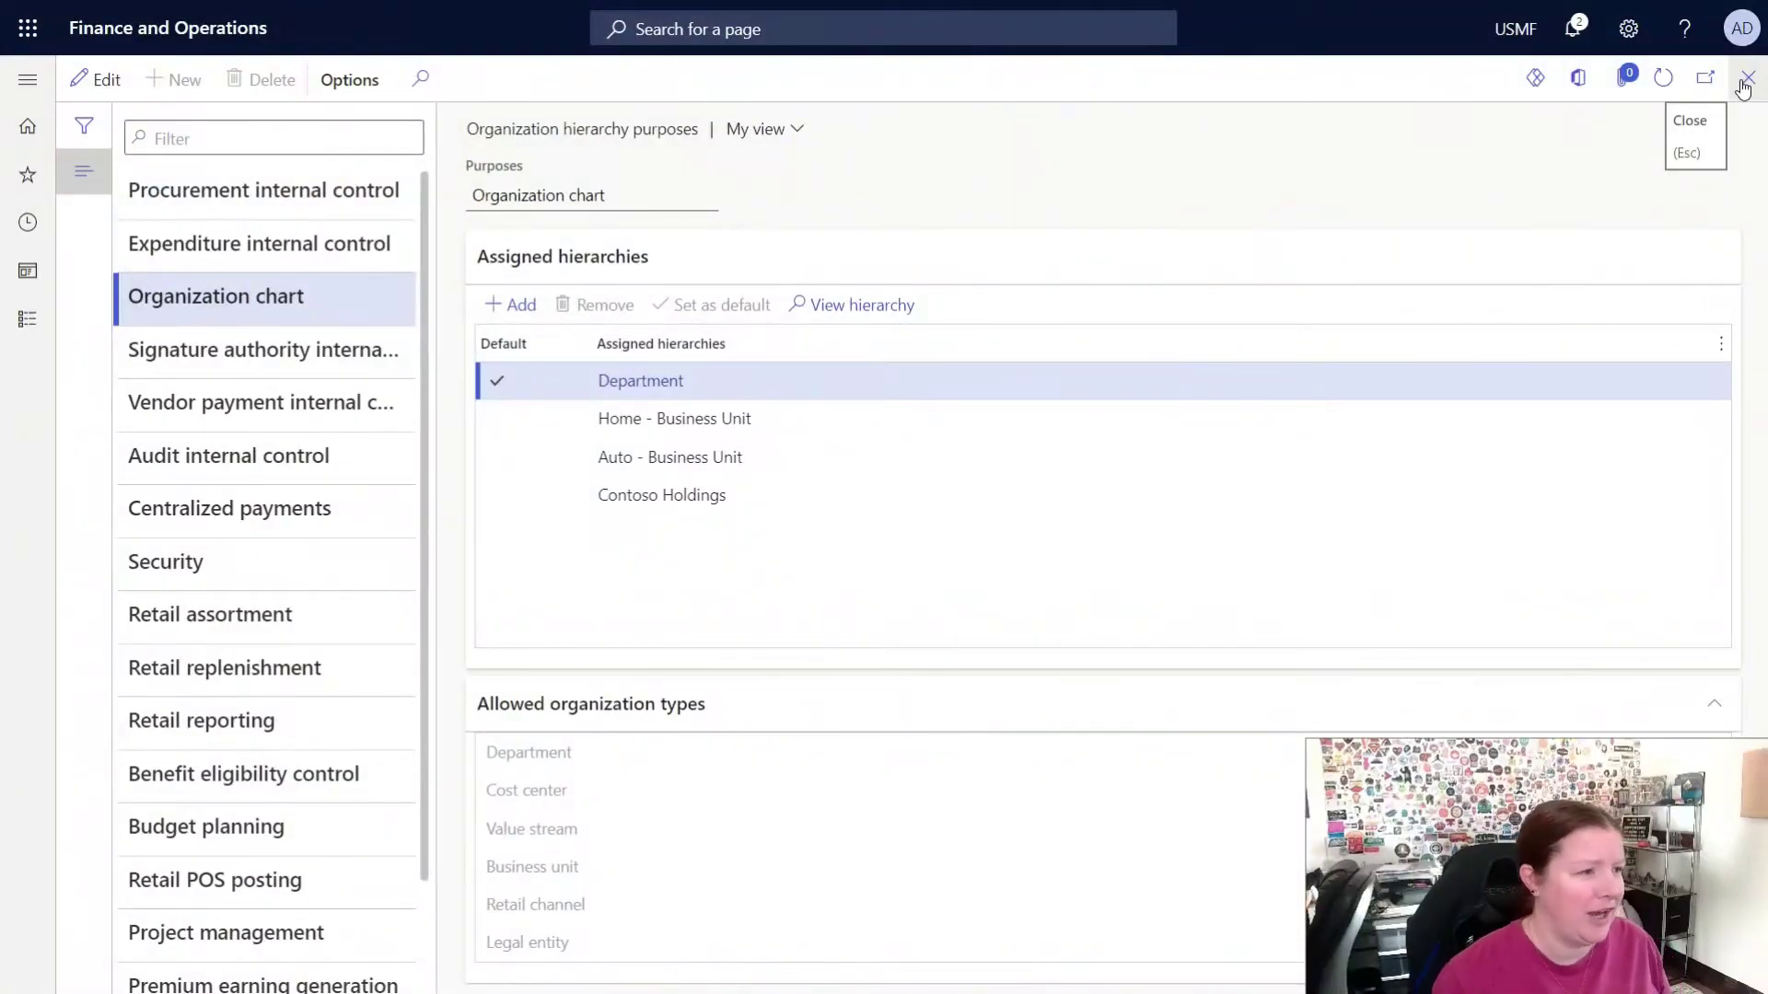
Step: Close the purposes page and refresh so New Hierarchy shows Security as its purpose
click(1745, 80)
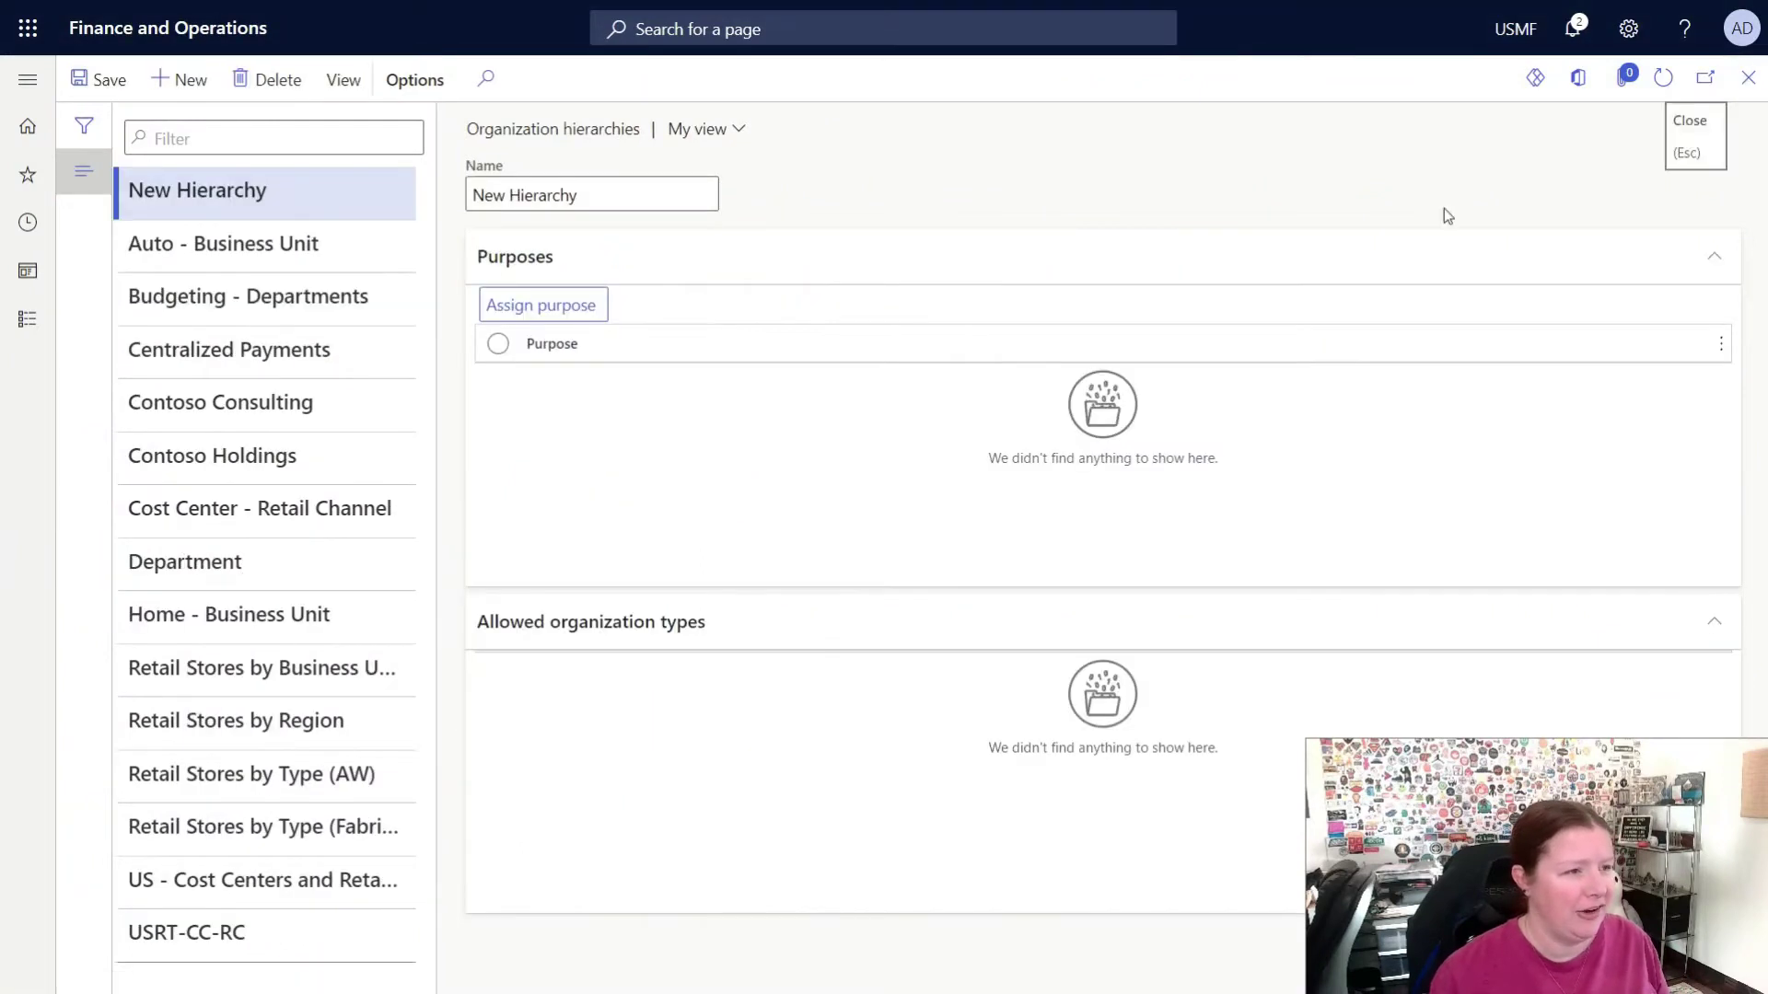
click(691, 483)
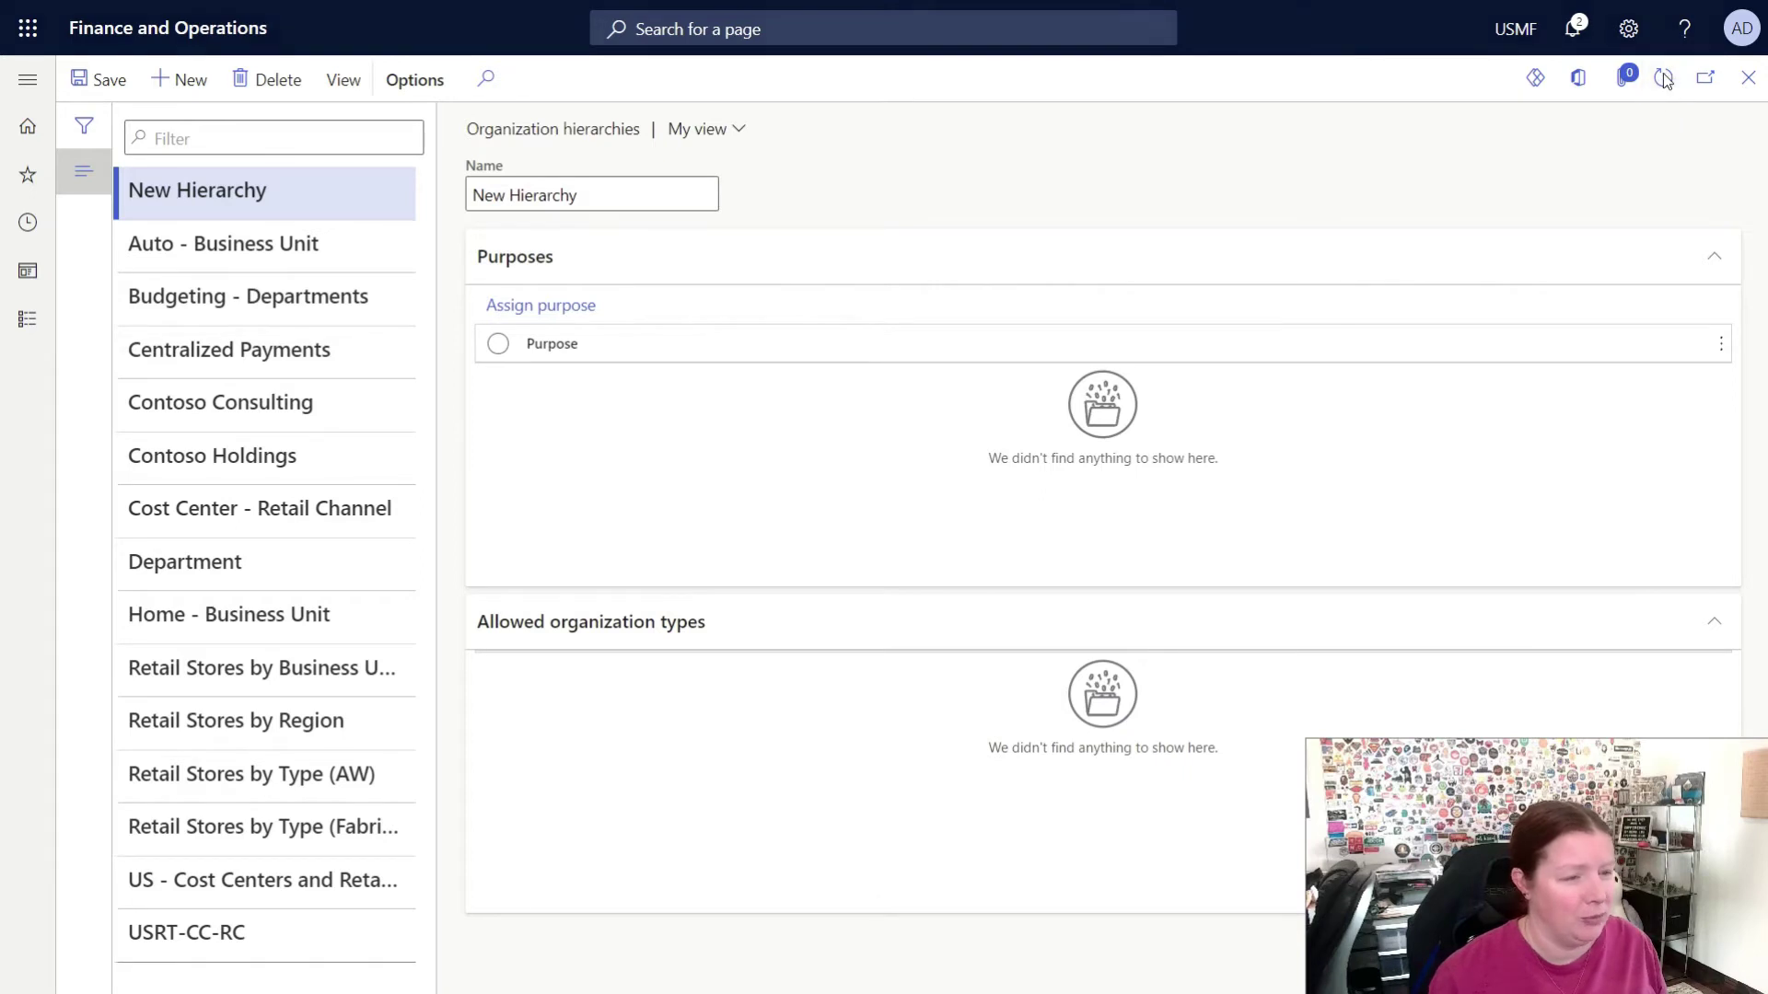
click(1665, 79)
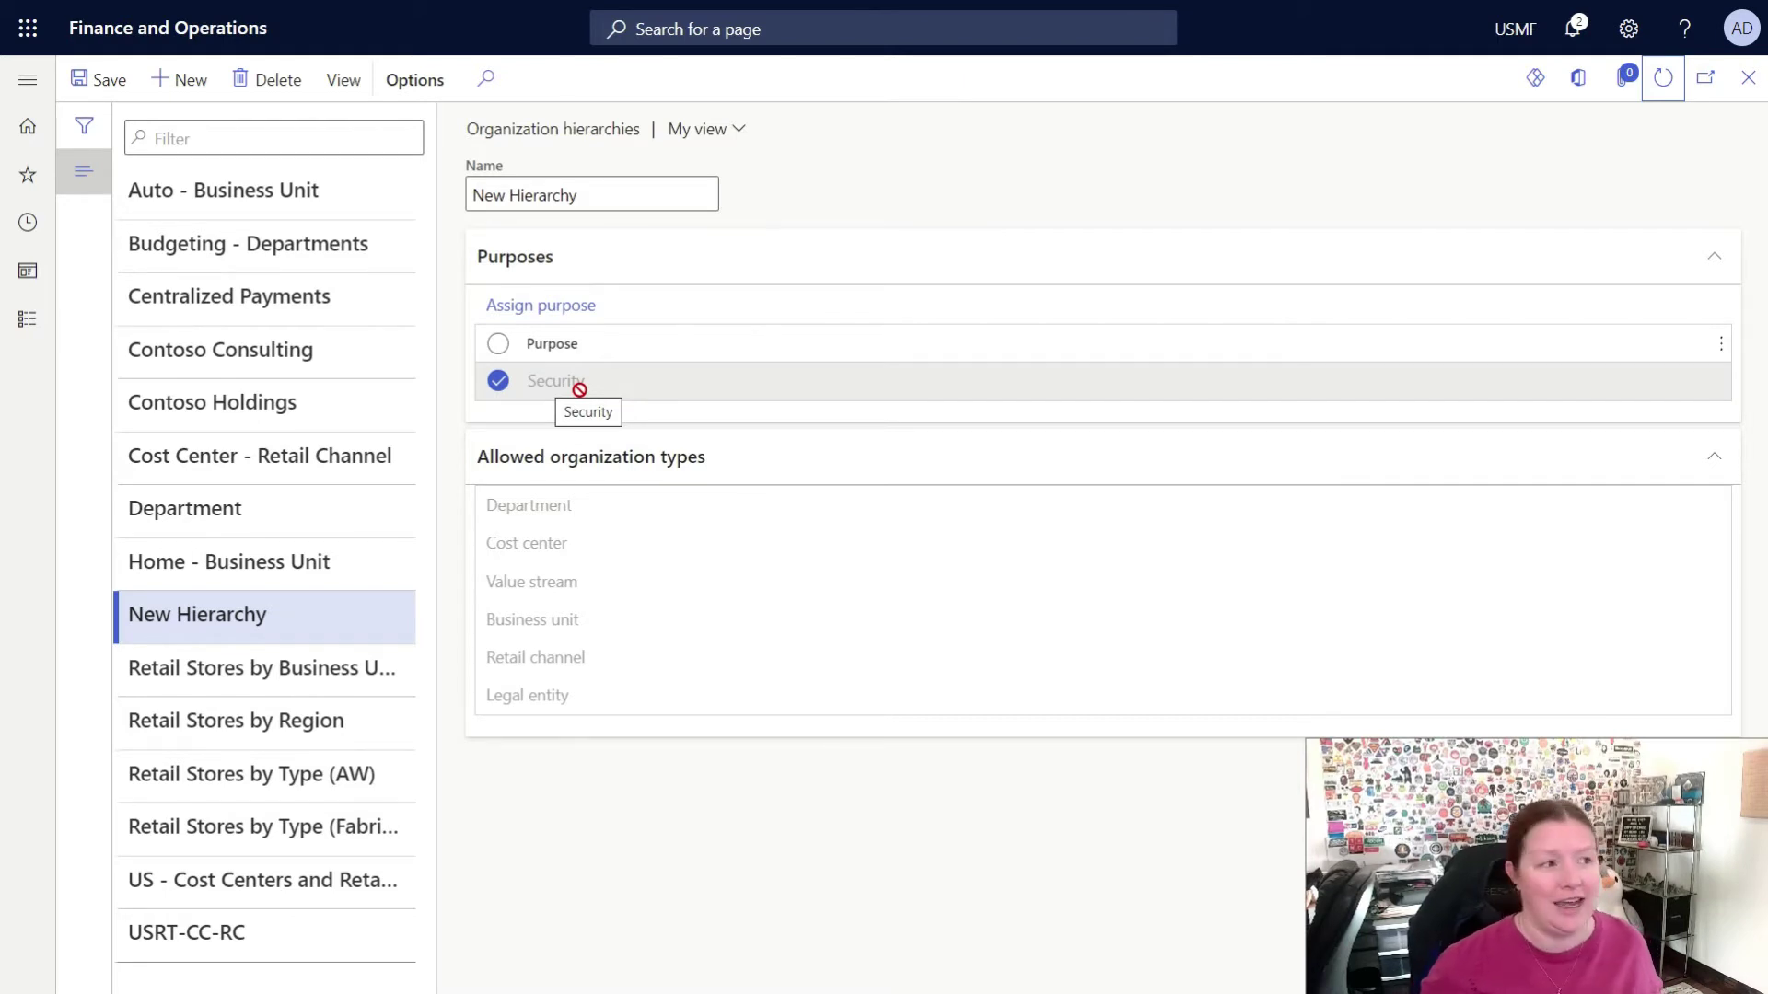
Step: View New Hierarchy in the Hierarchy designer
click(341, 92)
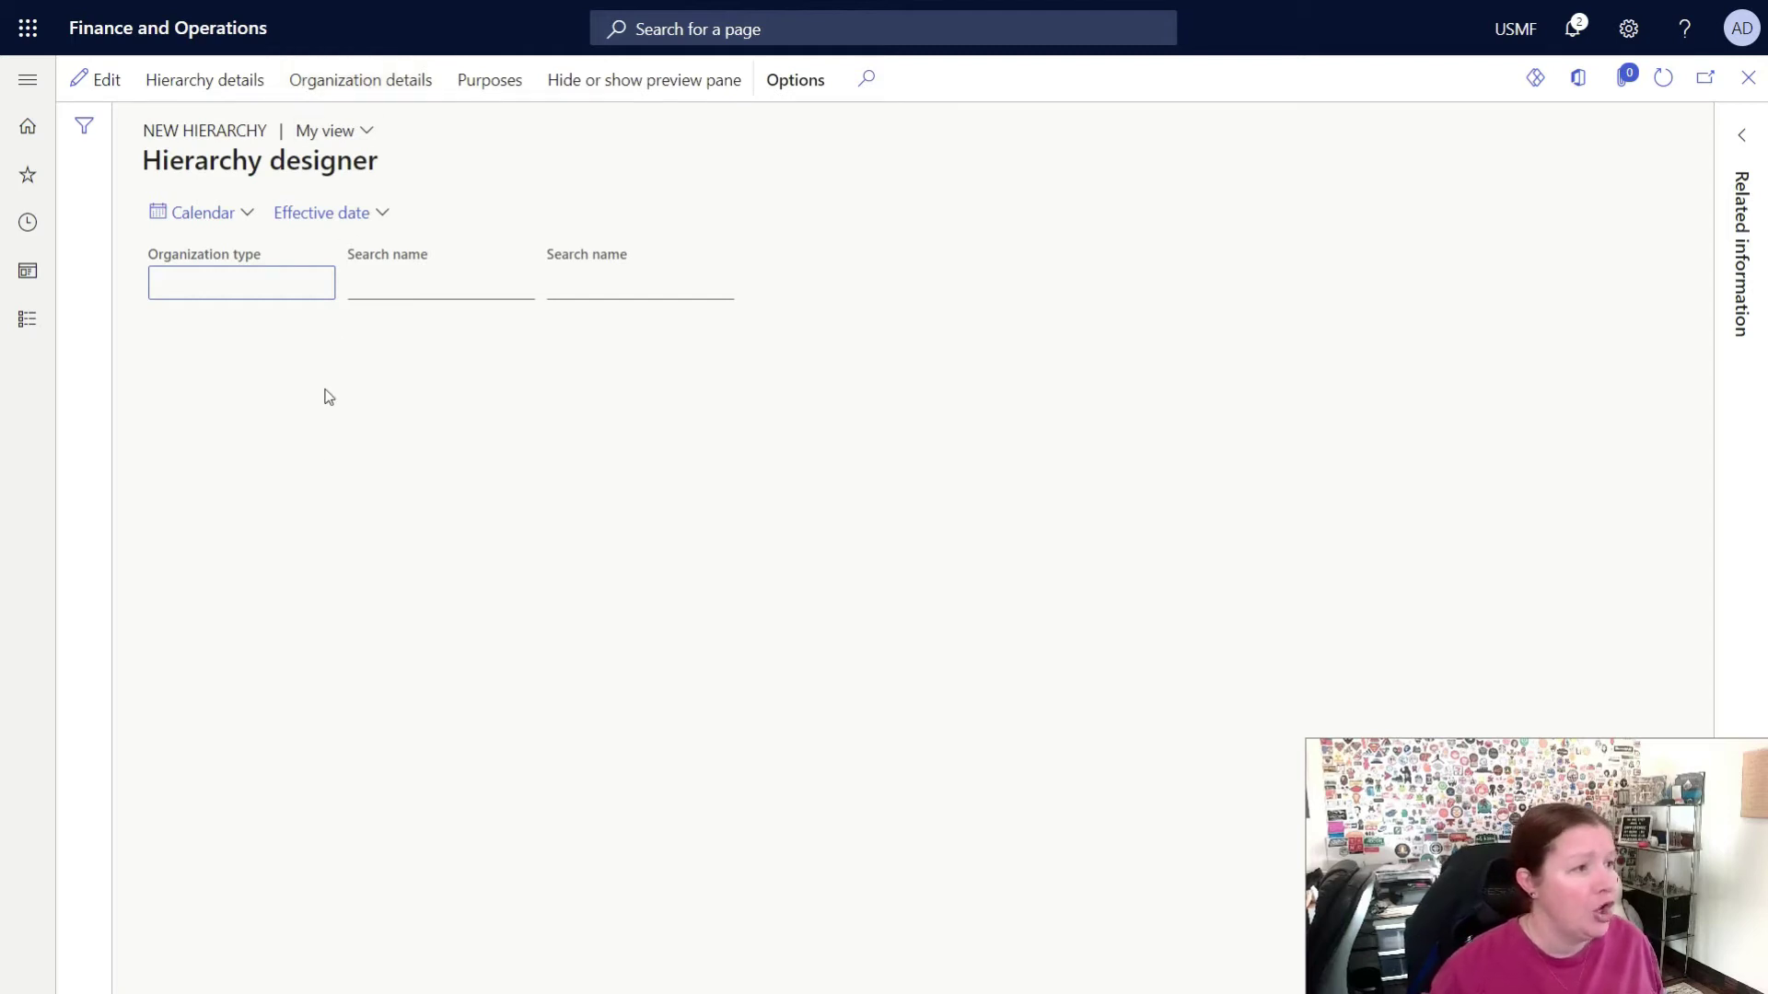
click(314, 463)
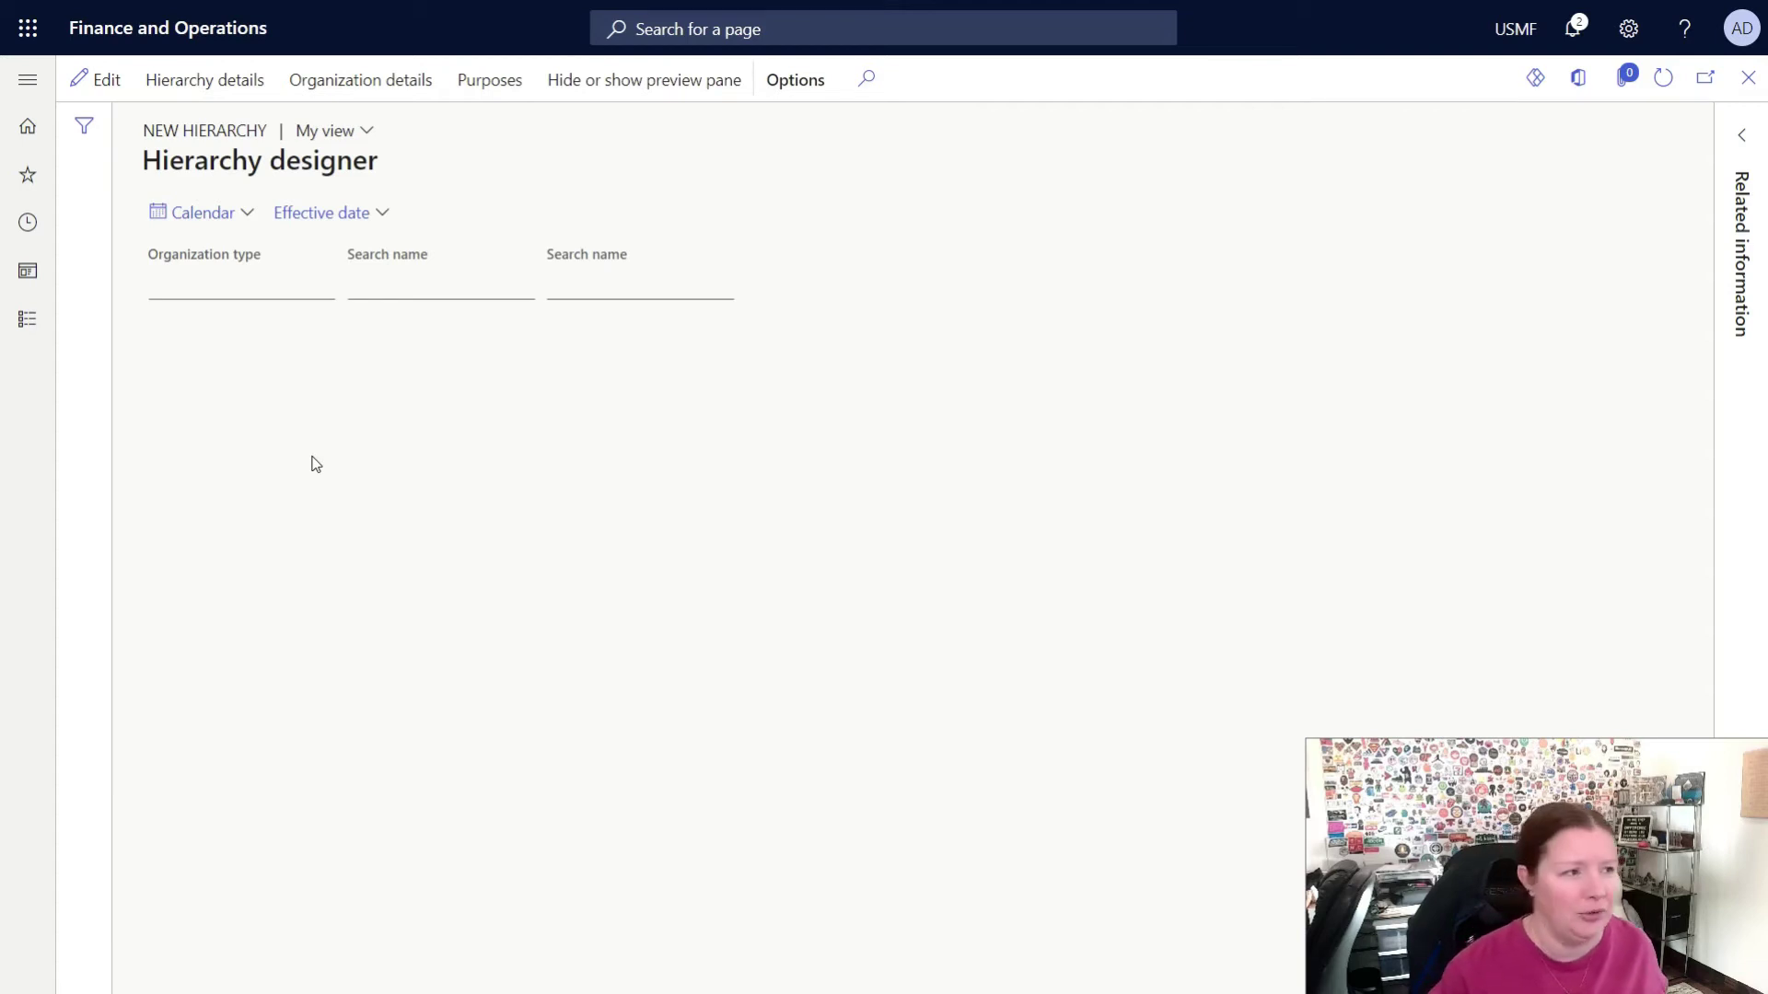
Step: Enter edit mode and insert legal entity Dynamics 365 Unboxed (UNBX) as the top node
click(99, 82)
click(410, 501)
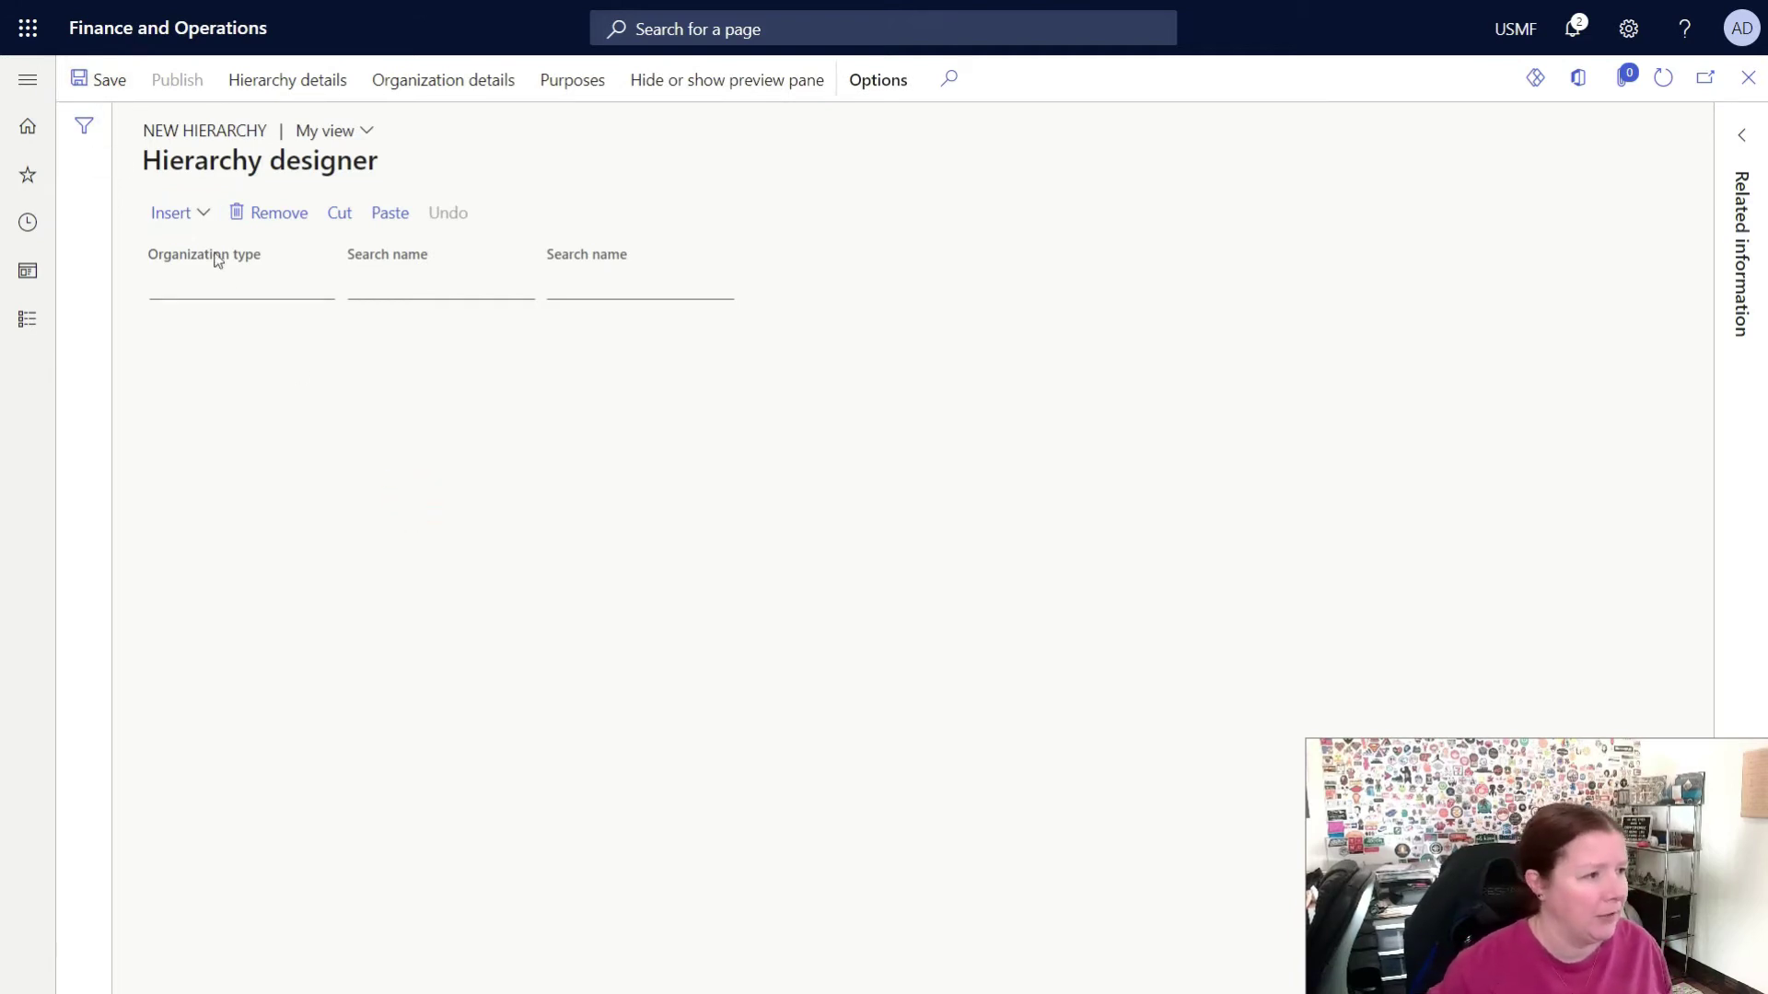
click(192, 221)
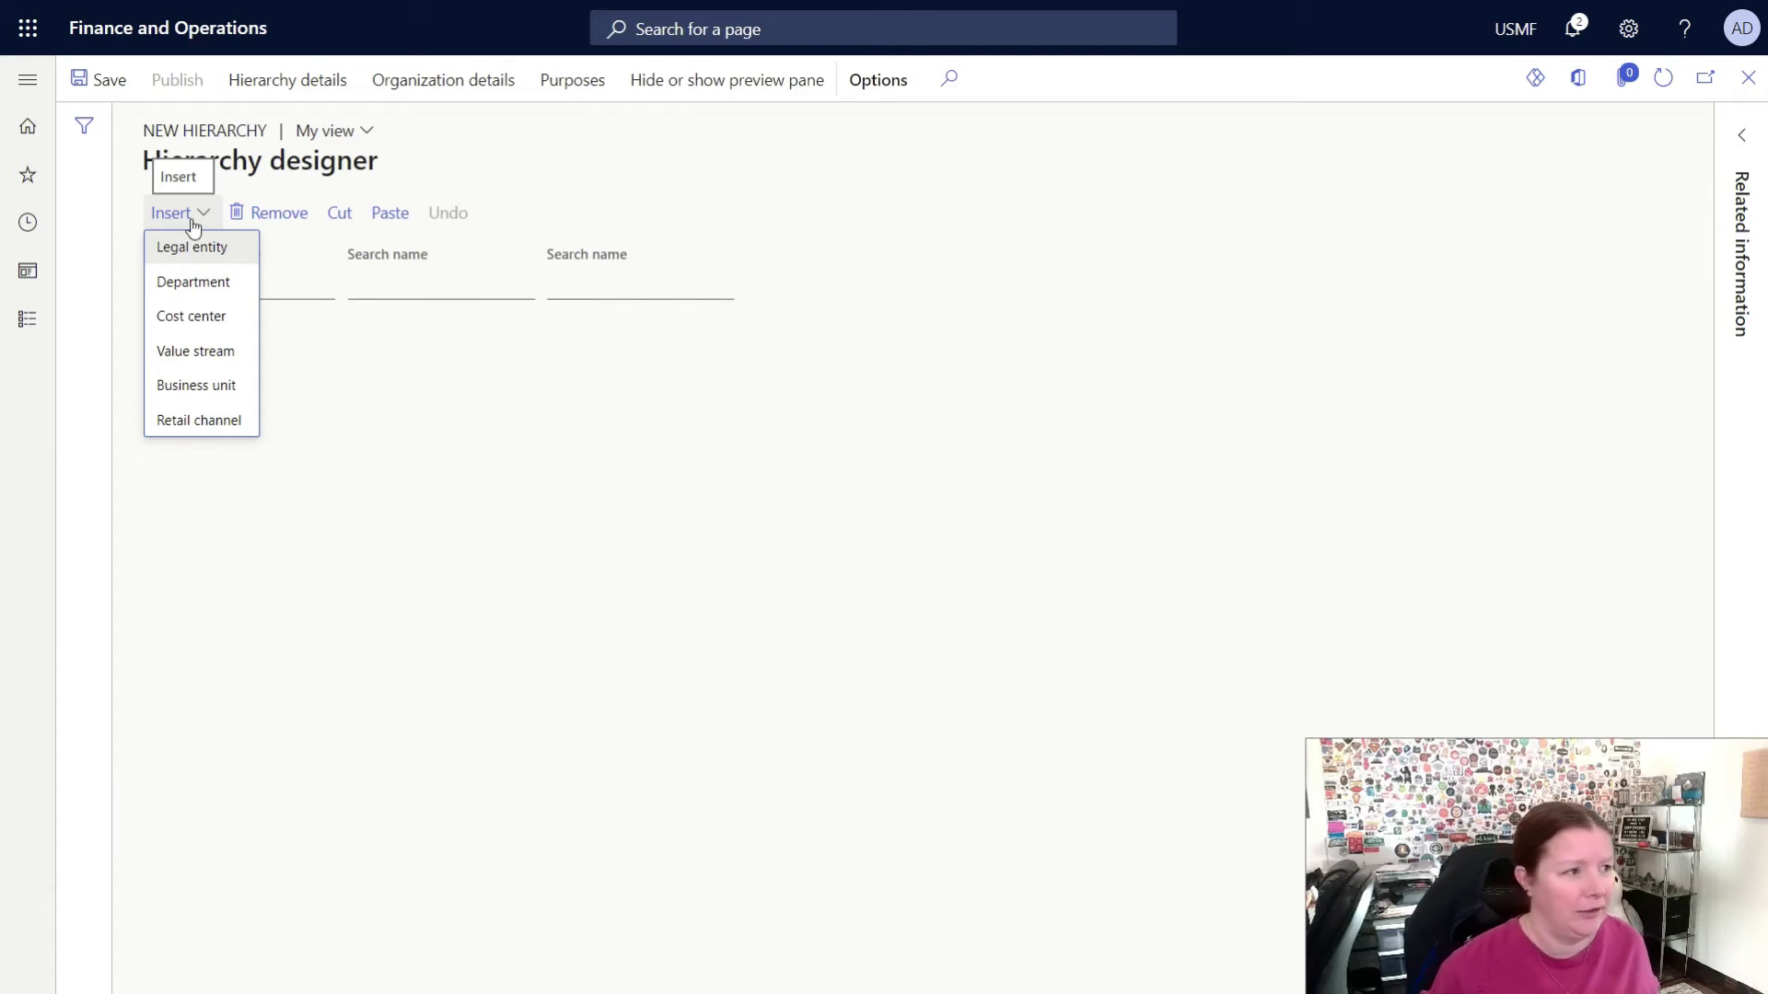
click(193, 246)
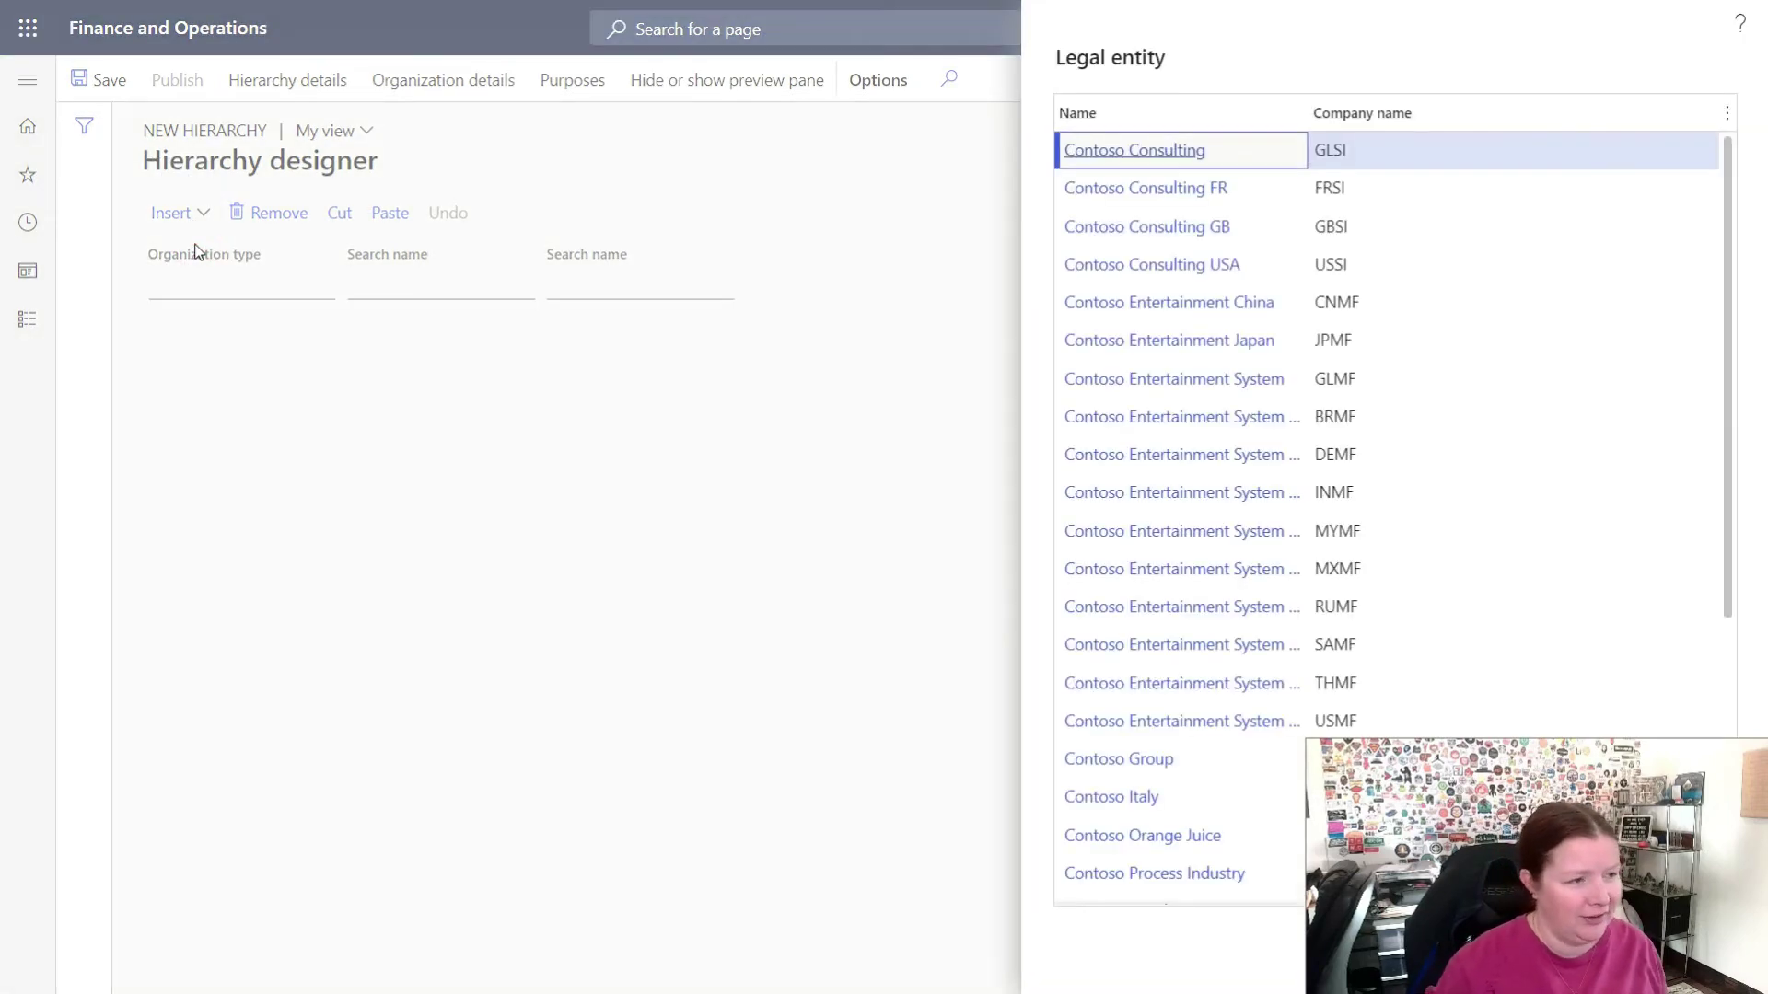
scroll(1119, 608, down, 5)
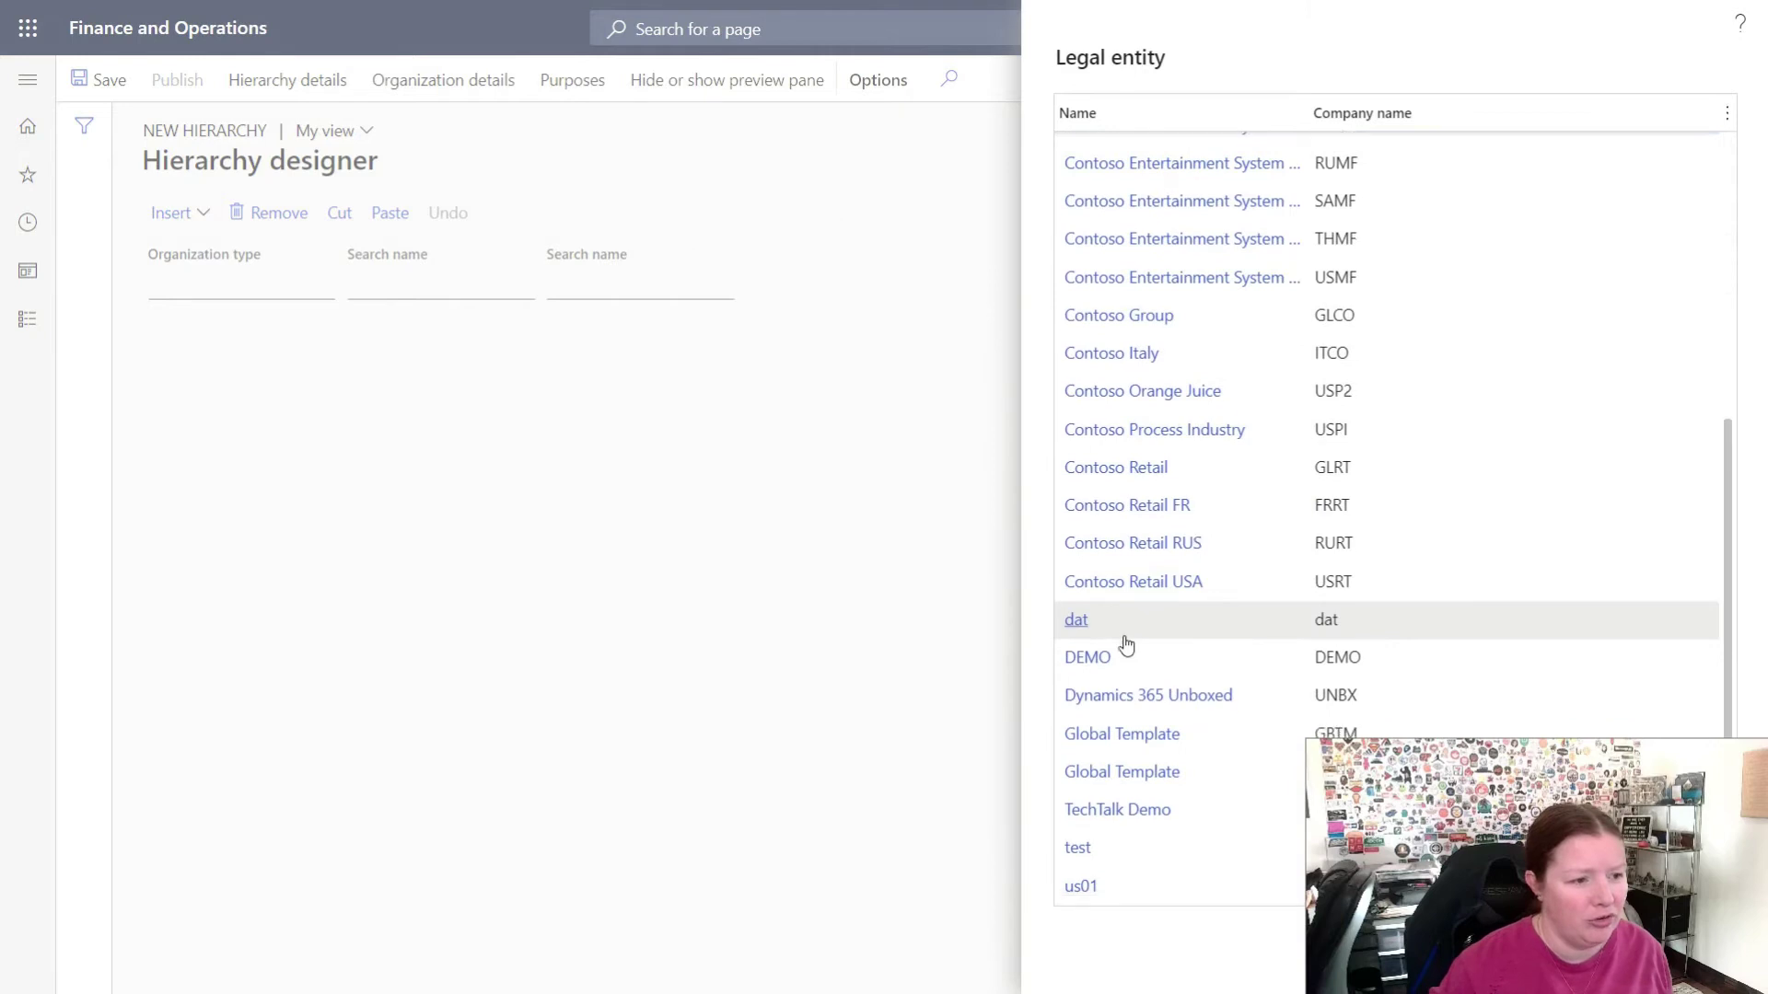
click(1163, 697)
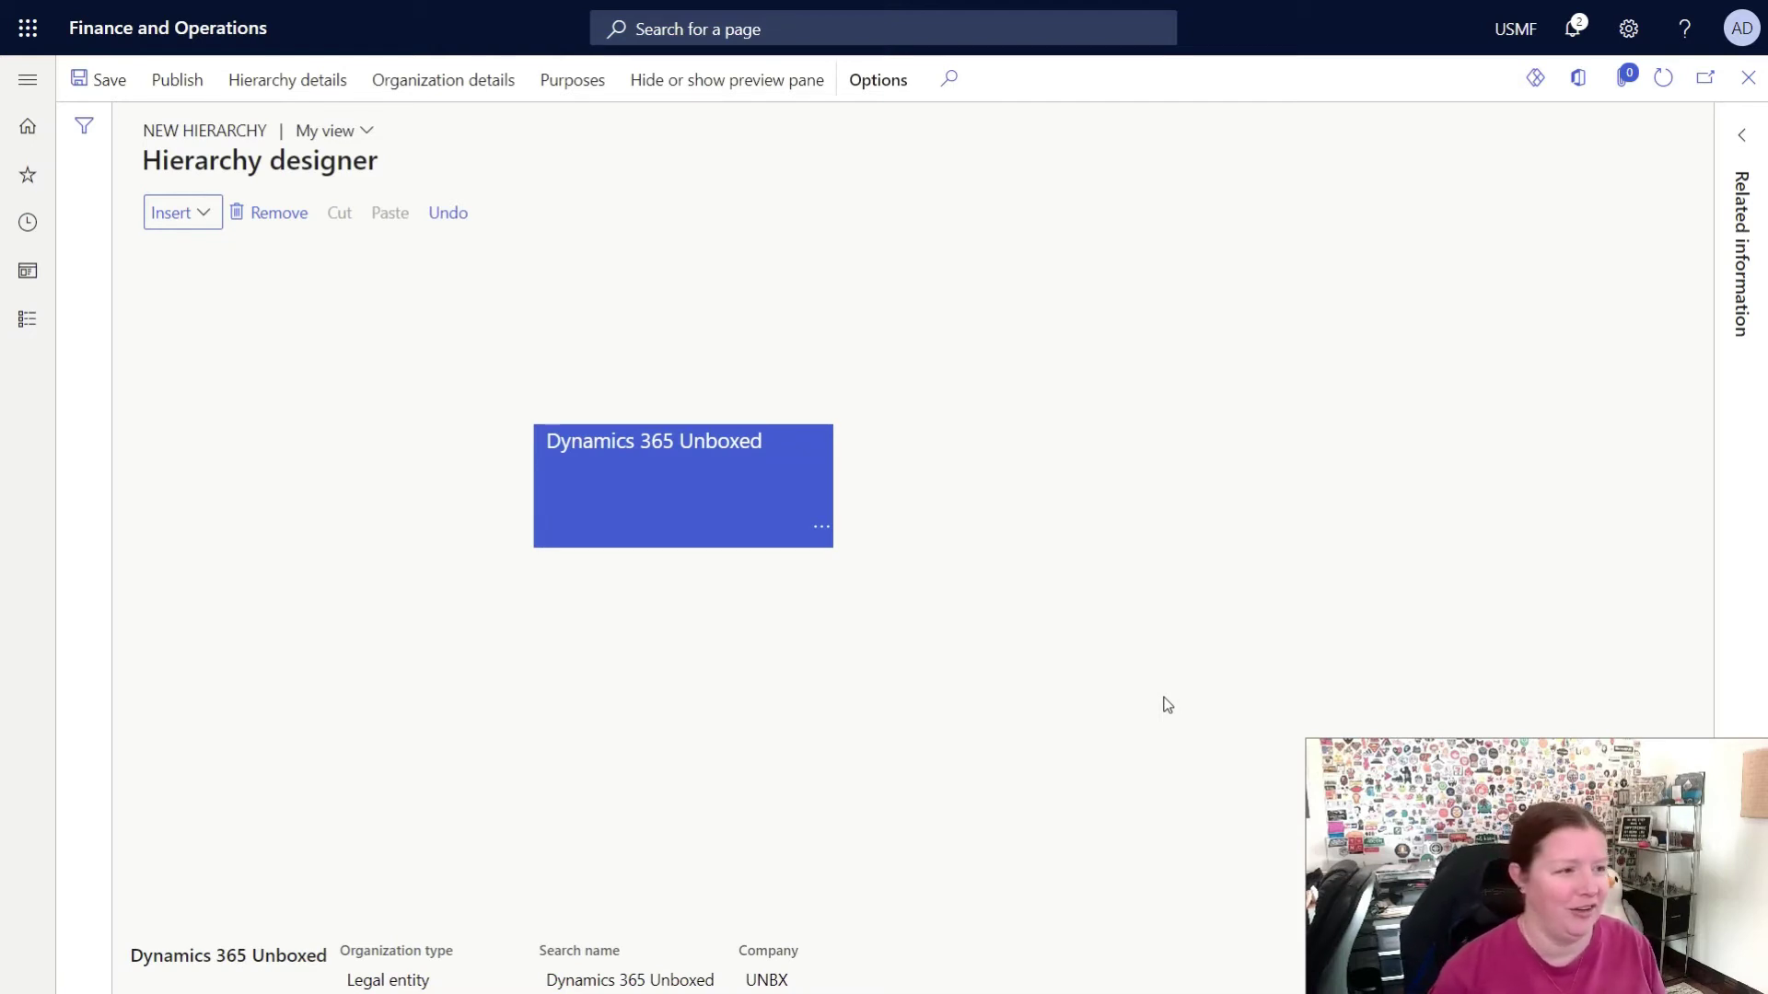
Step: Select the Dynamics 365 Unboxed node and open the Insert organization-type list
click(650, 522)
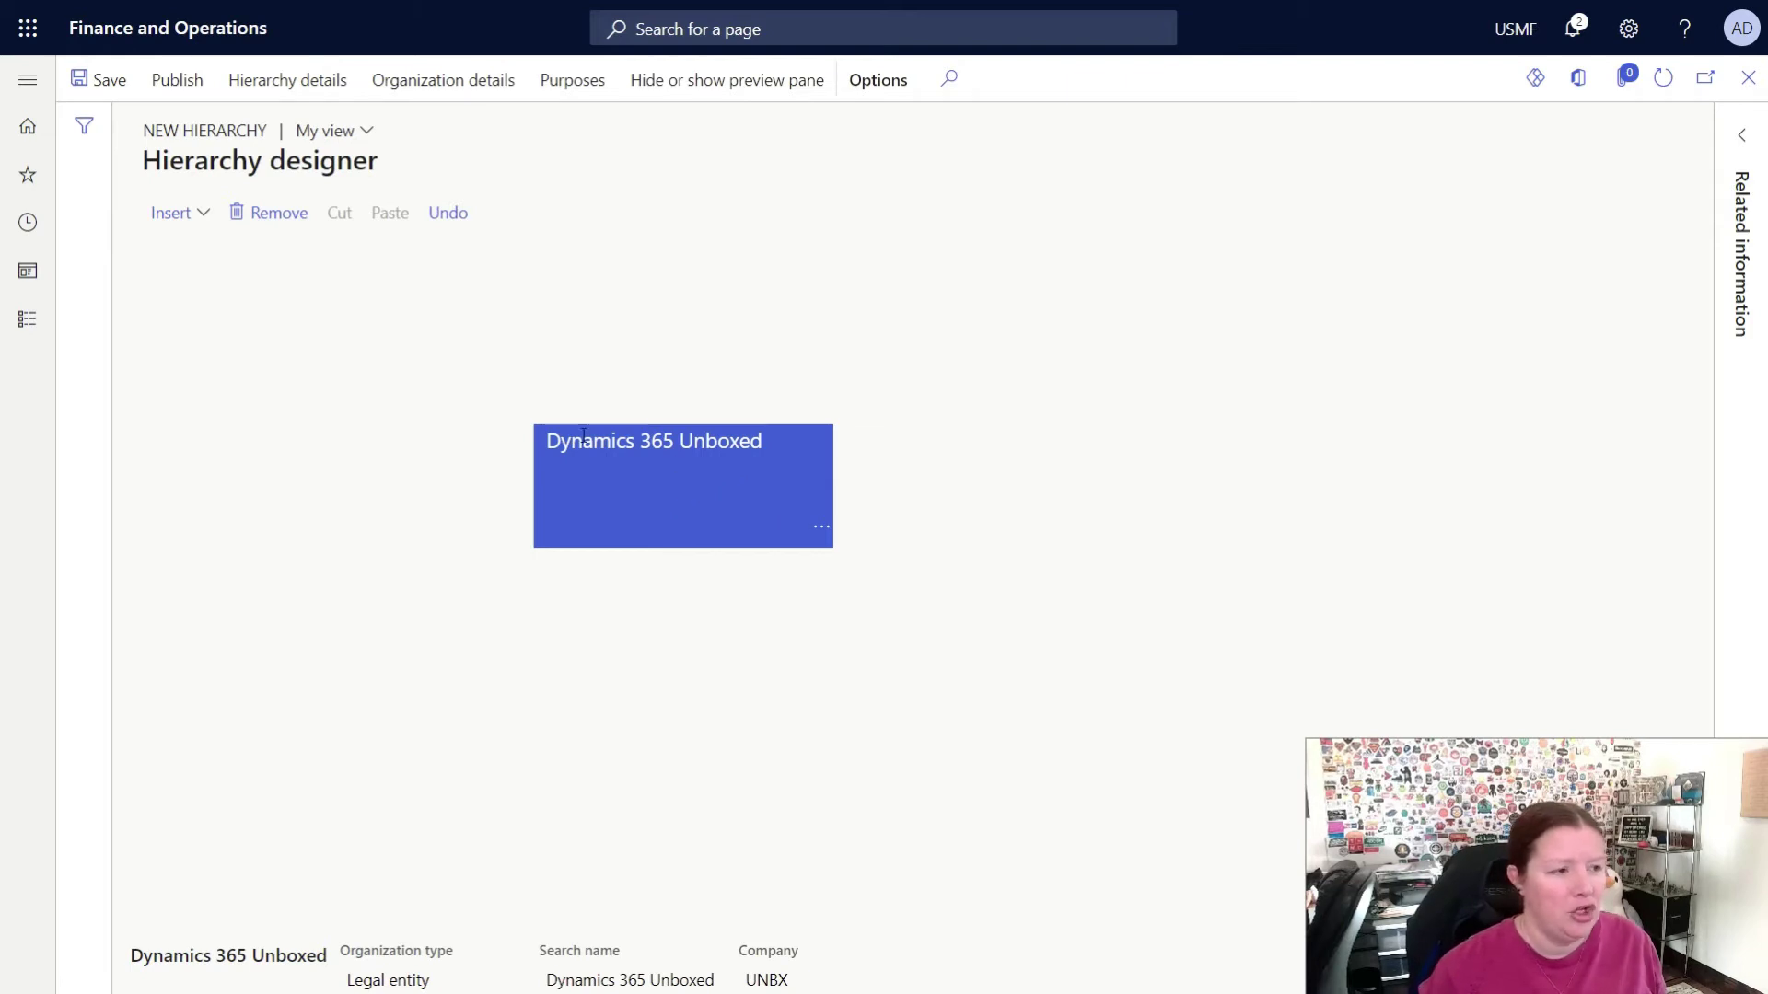
click(195, 217)
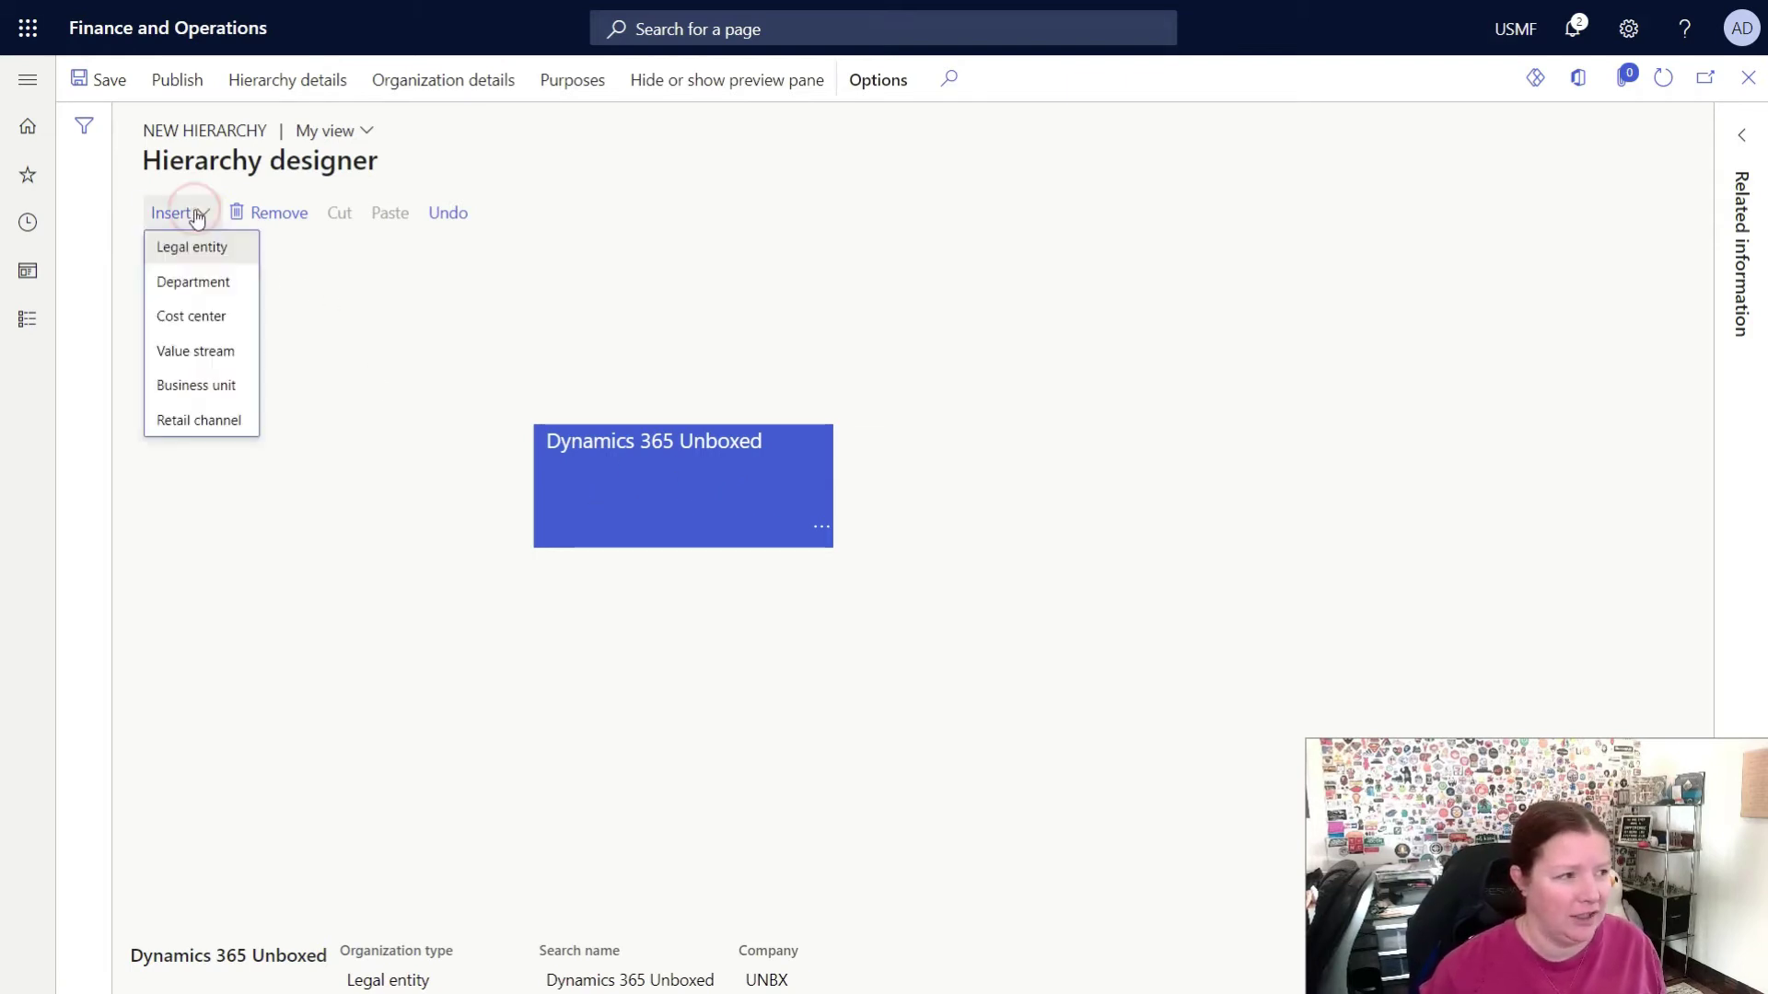
Step: Insert Auto, Home and Fashion as business units under Dynamics 365 Unboxed
click(199, 390)
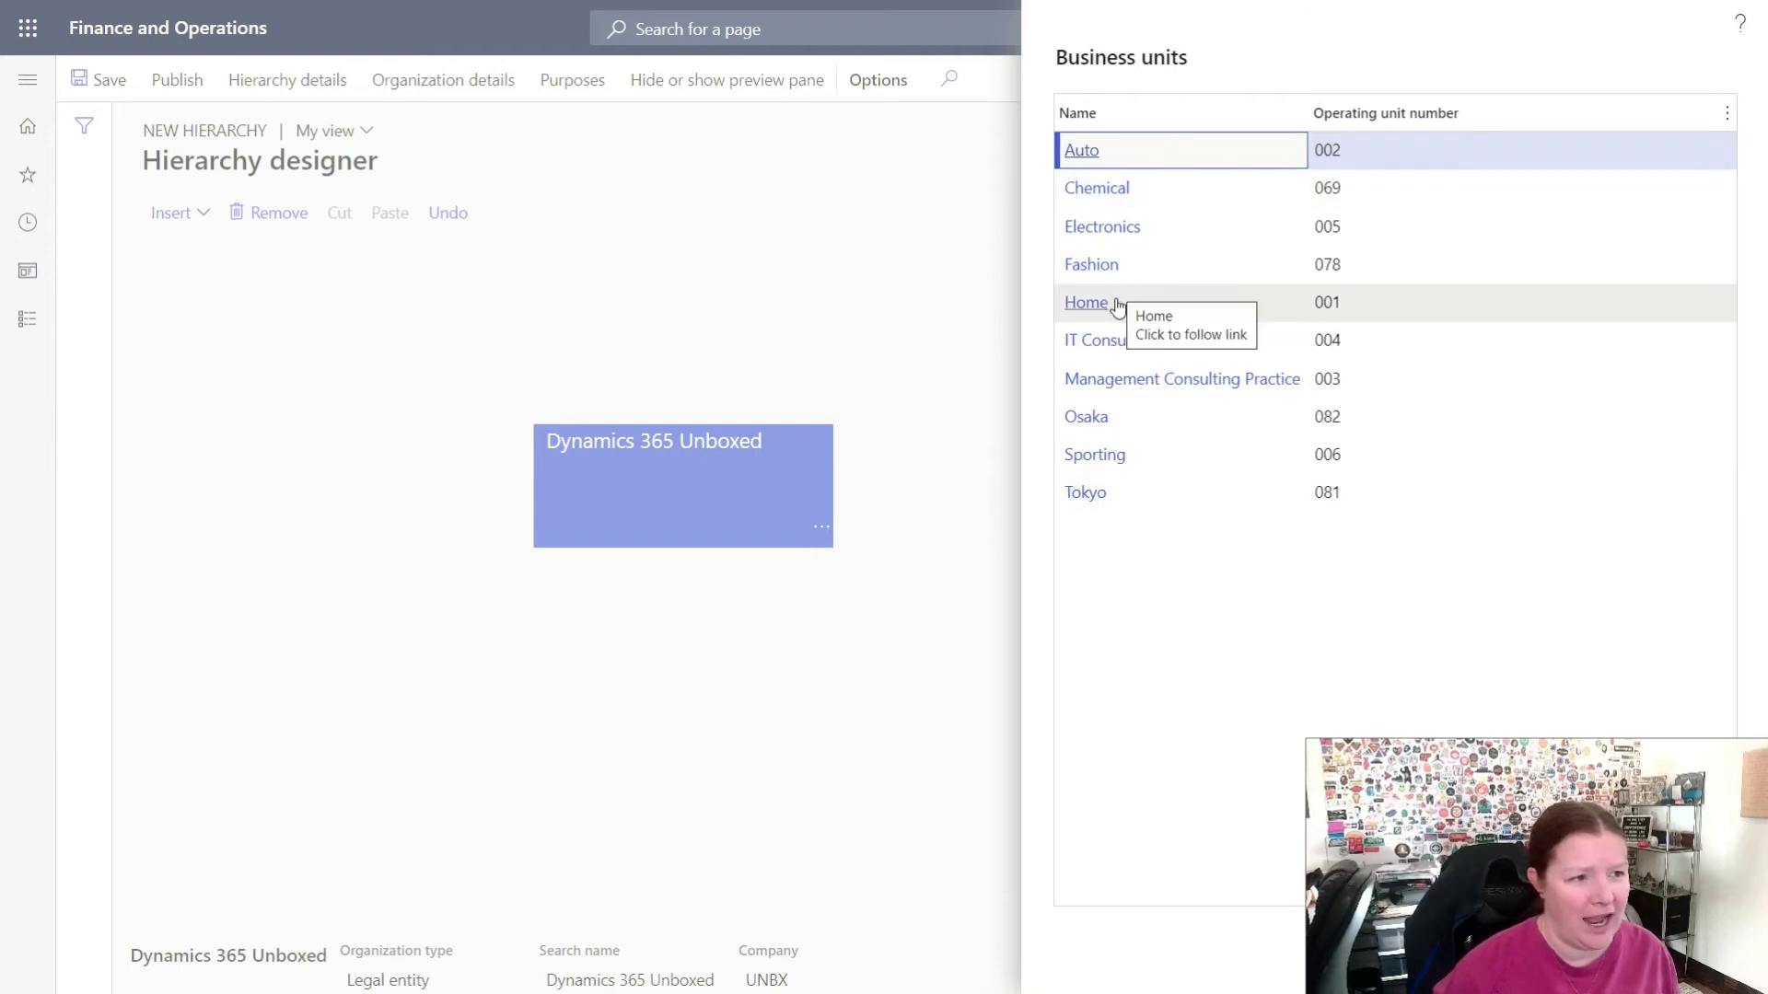
click(1118, 162)
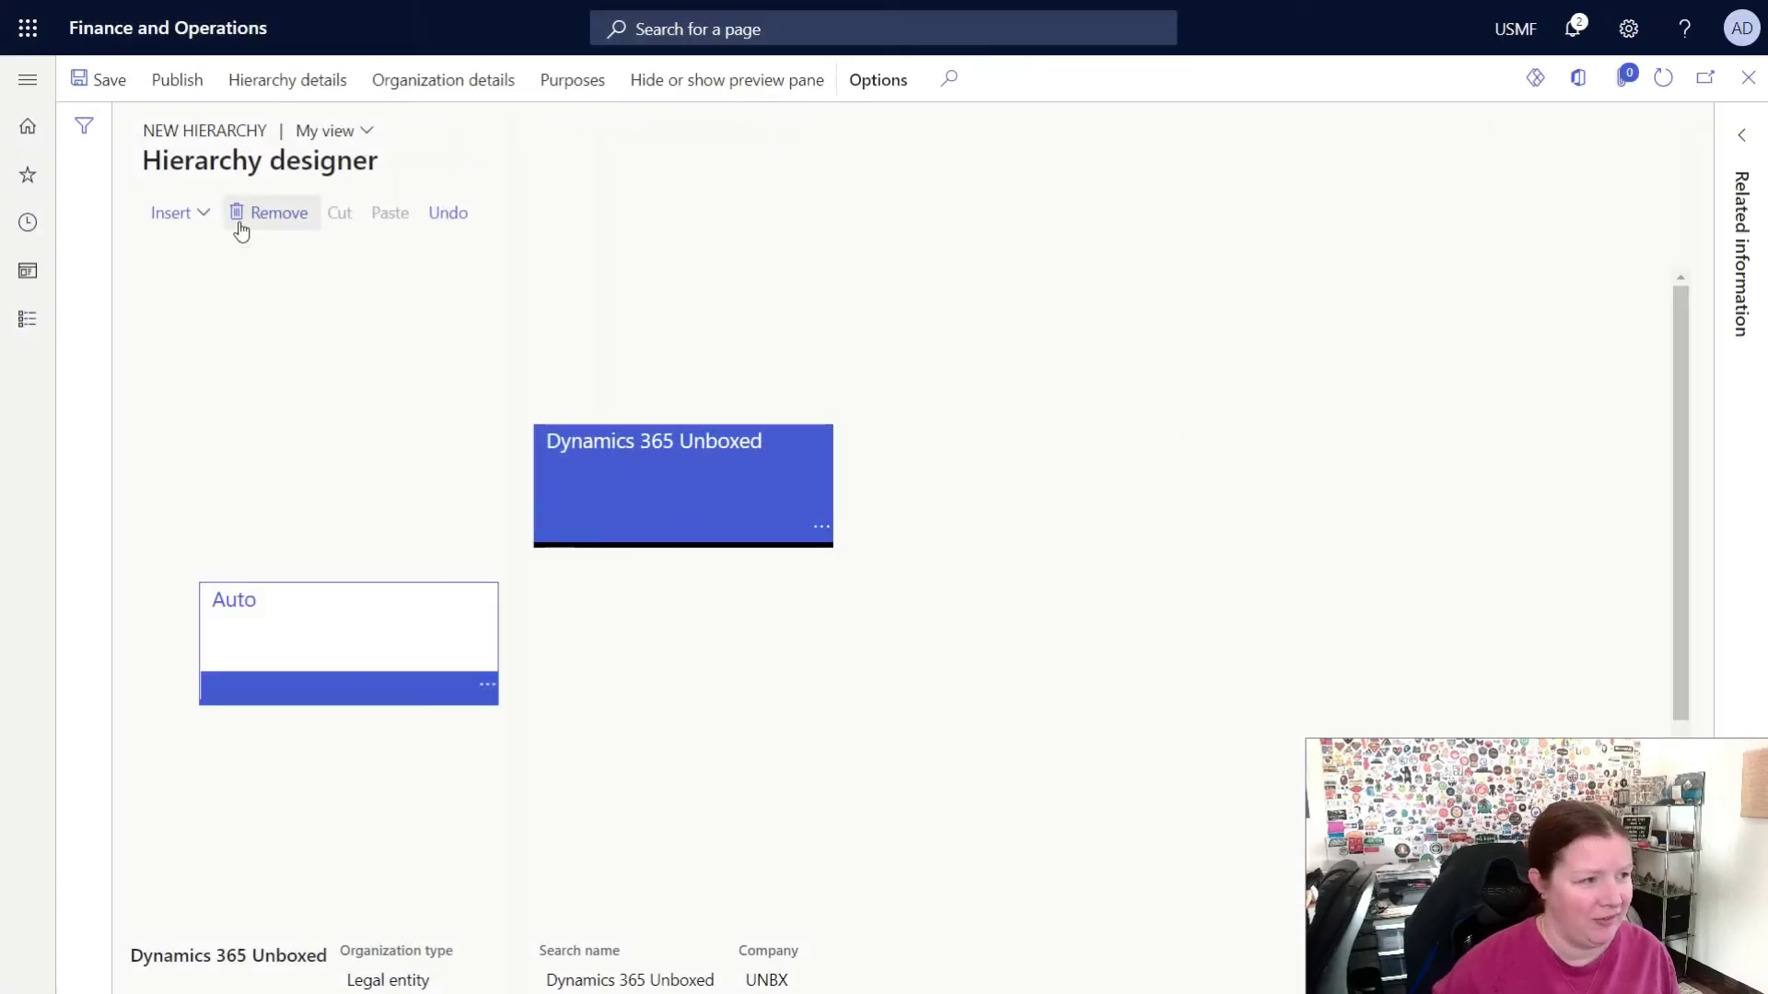
click(203, 215)
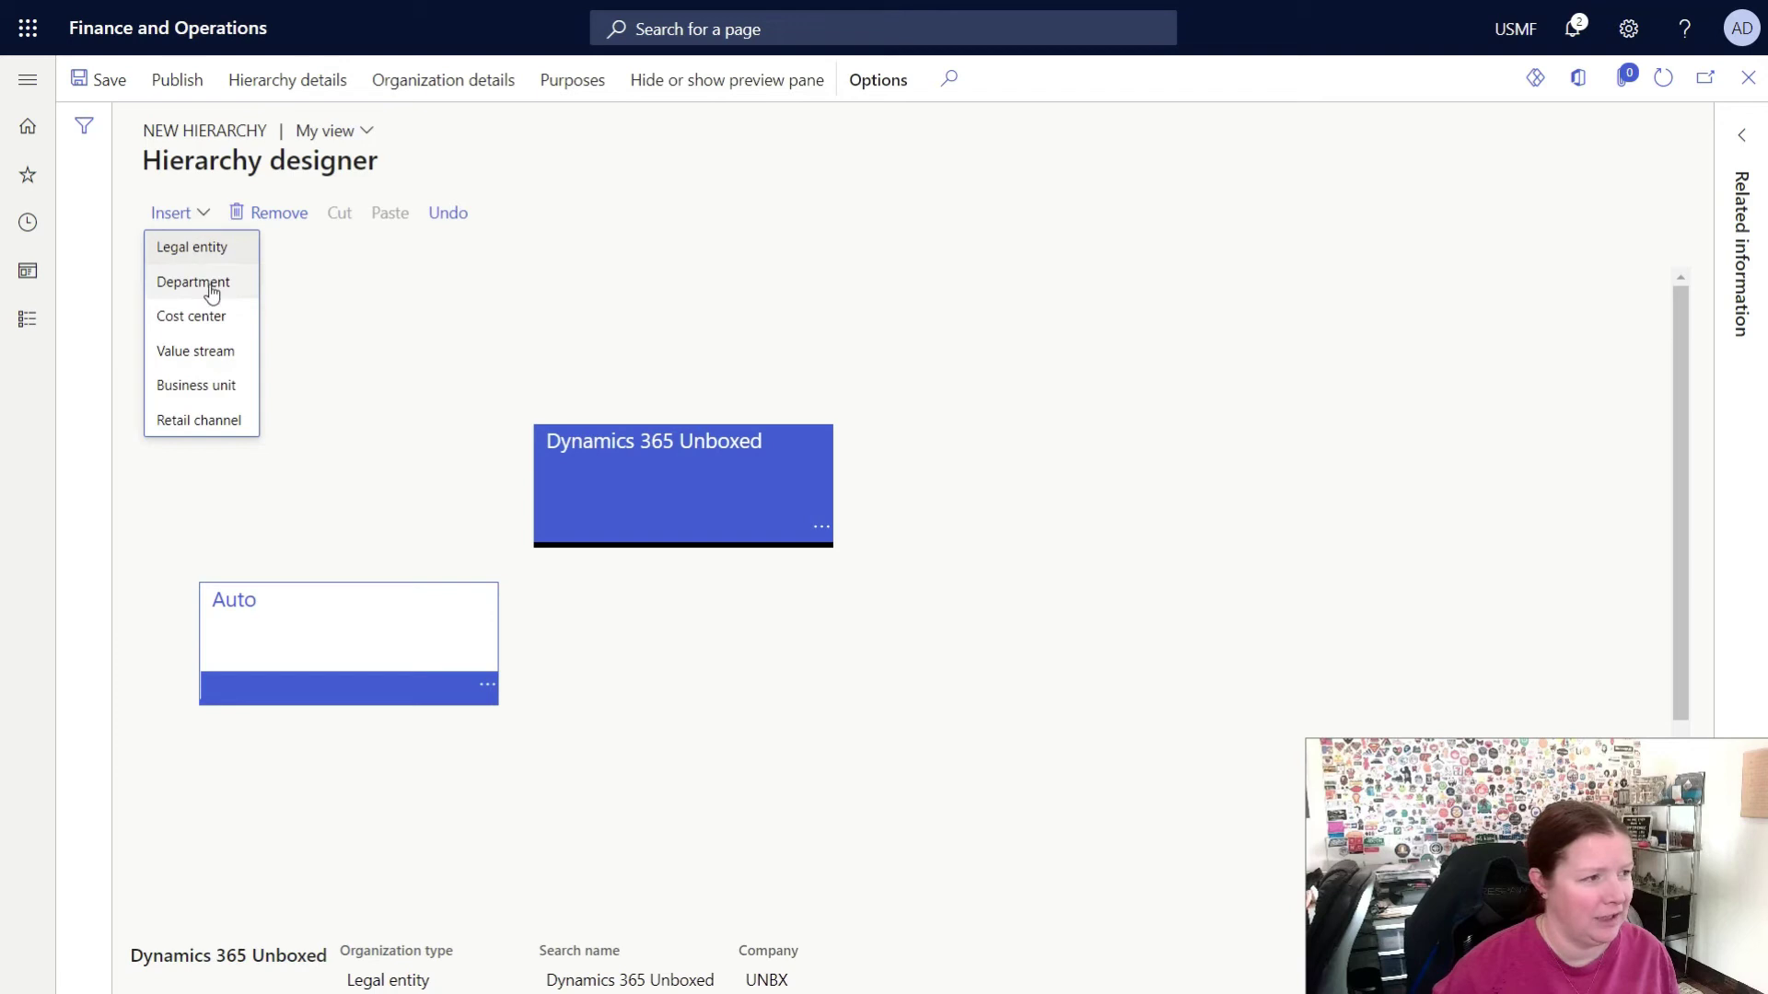
click(196, 385)
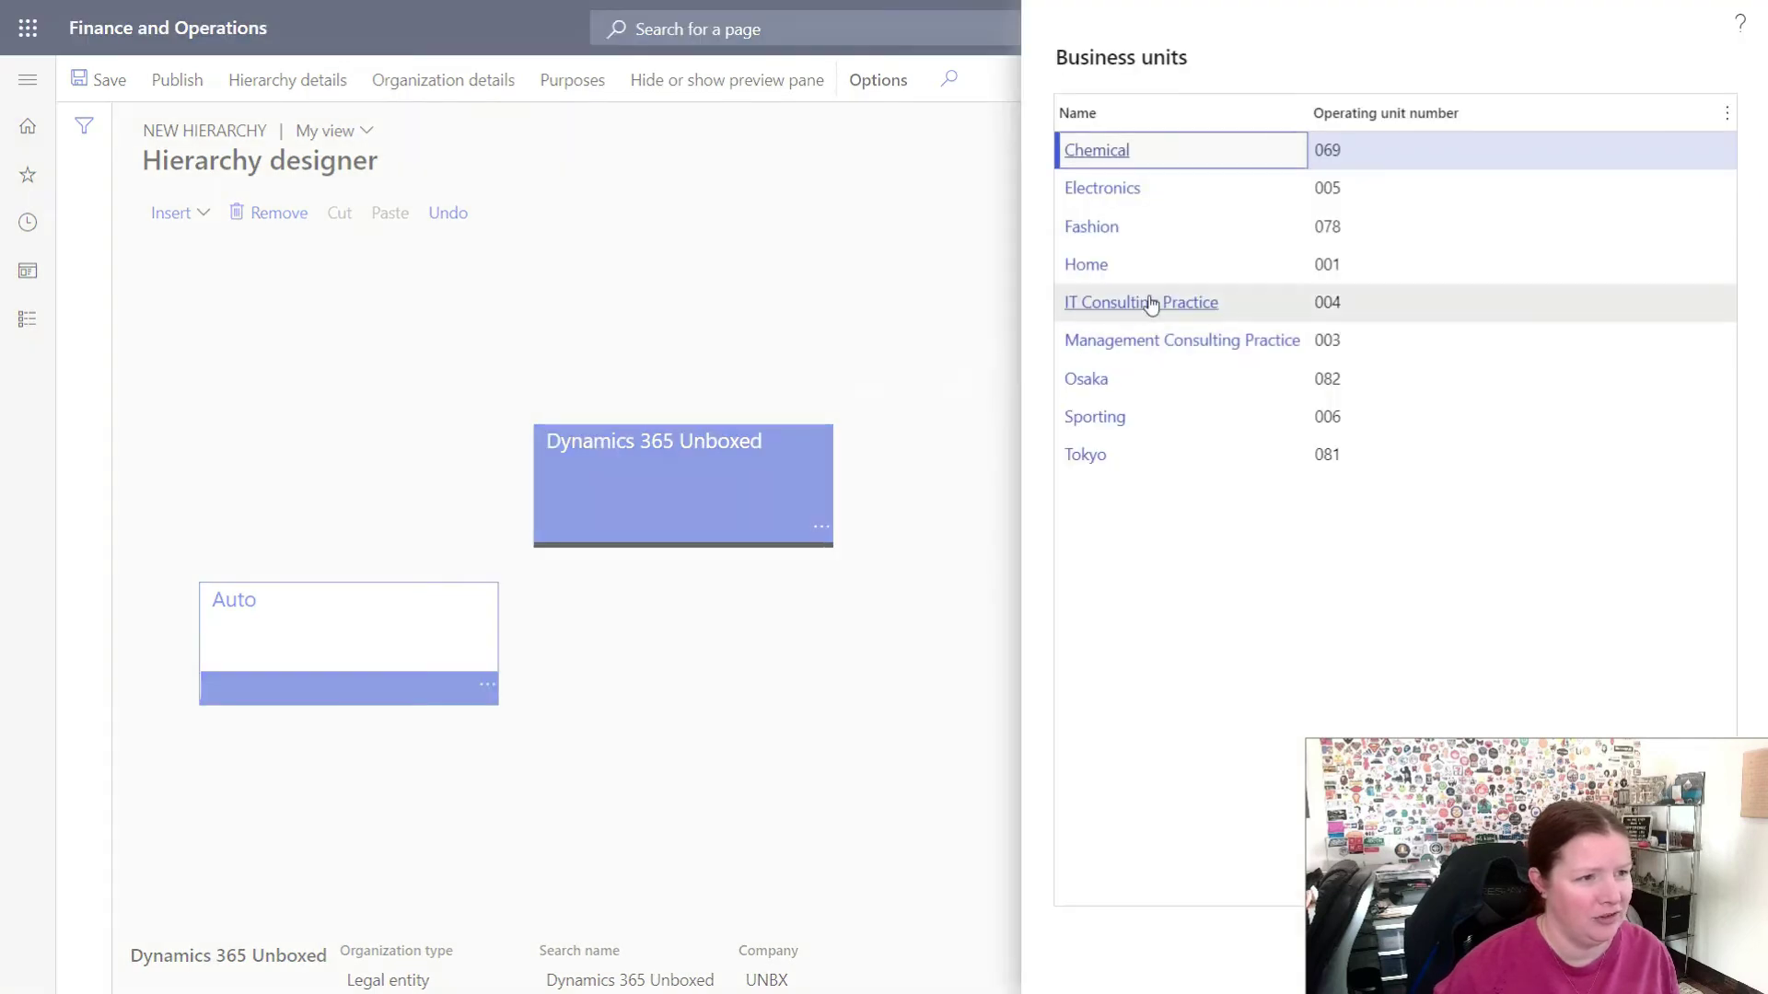
click(1094, 265)
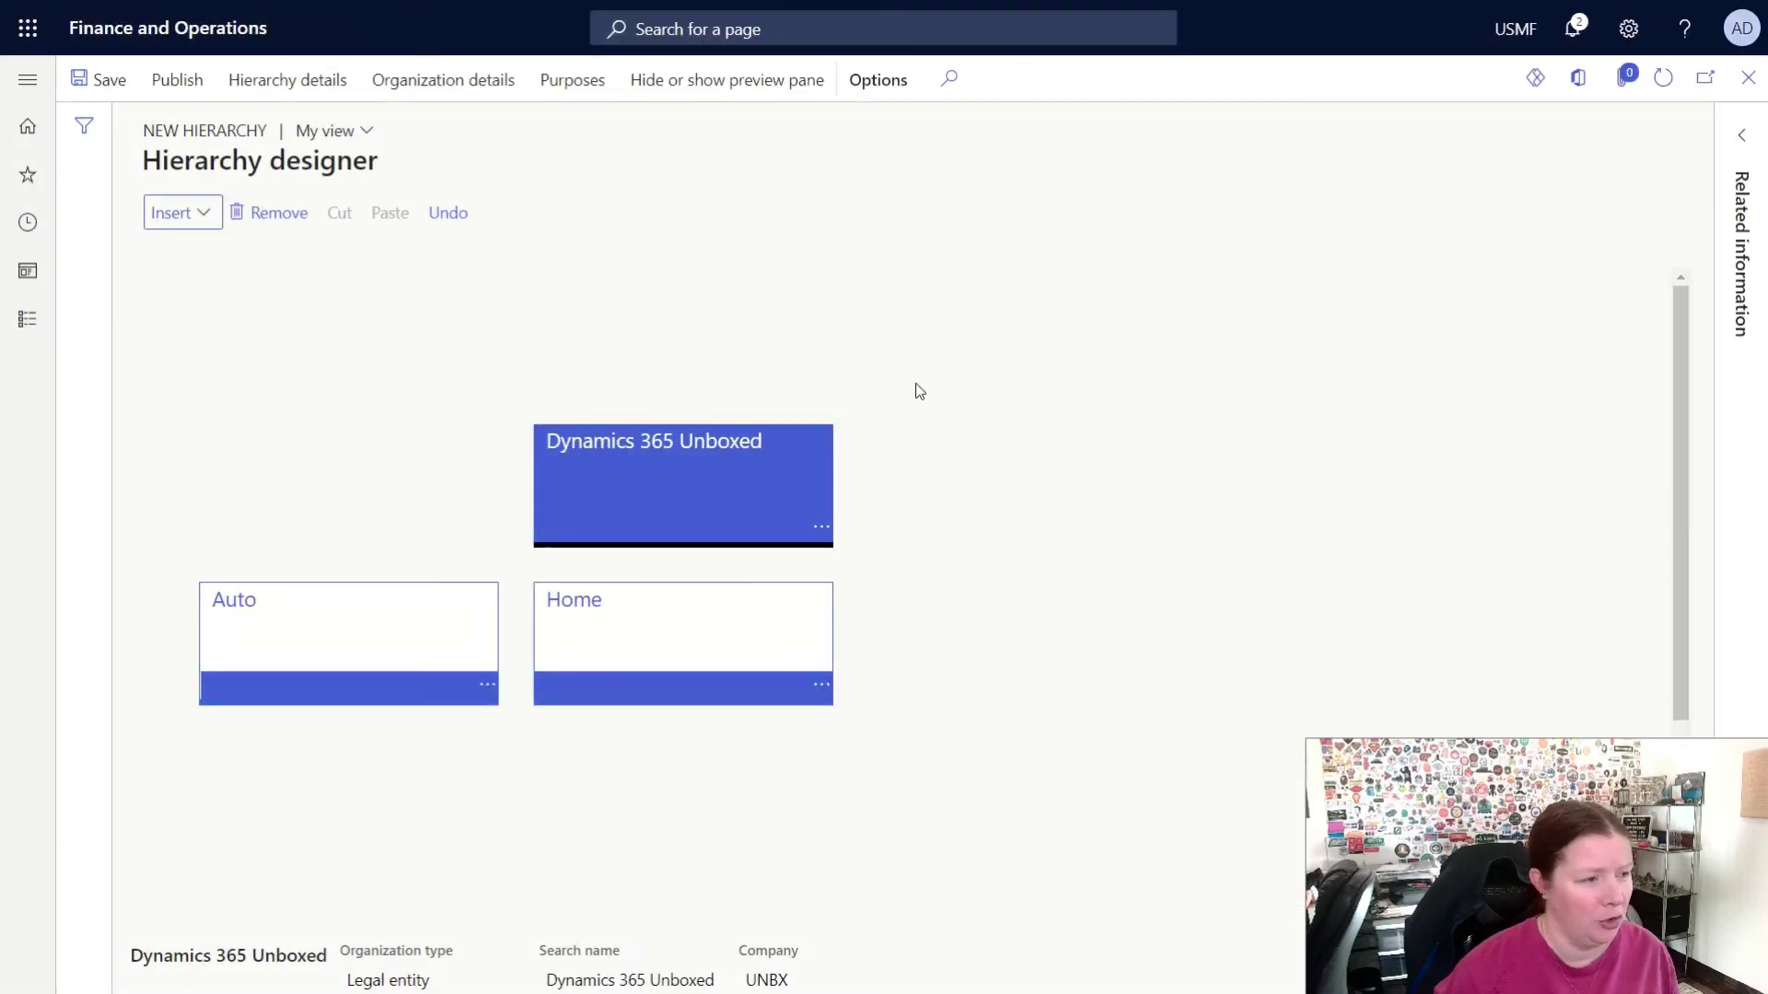
click(193, 213)
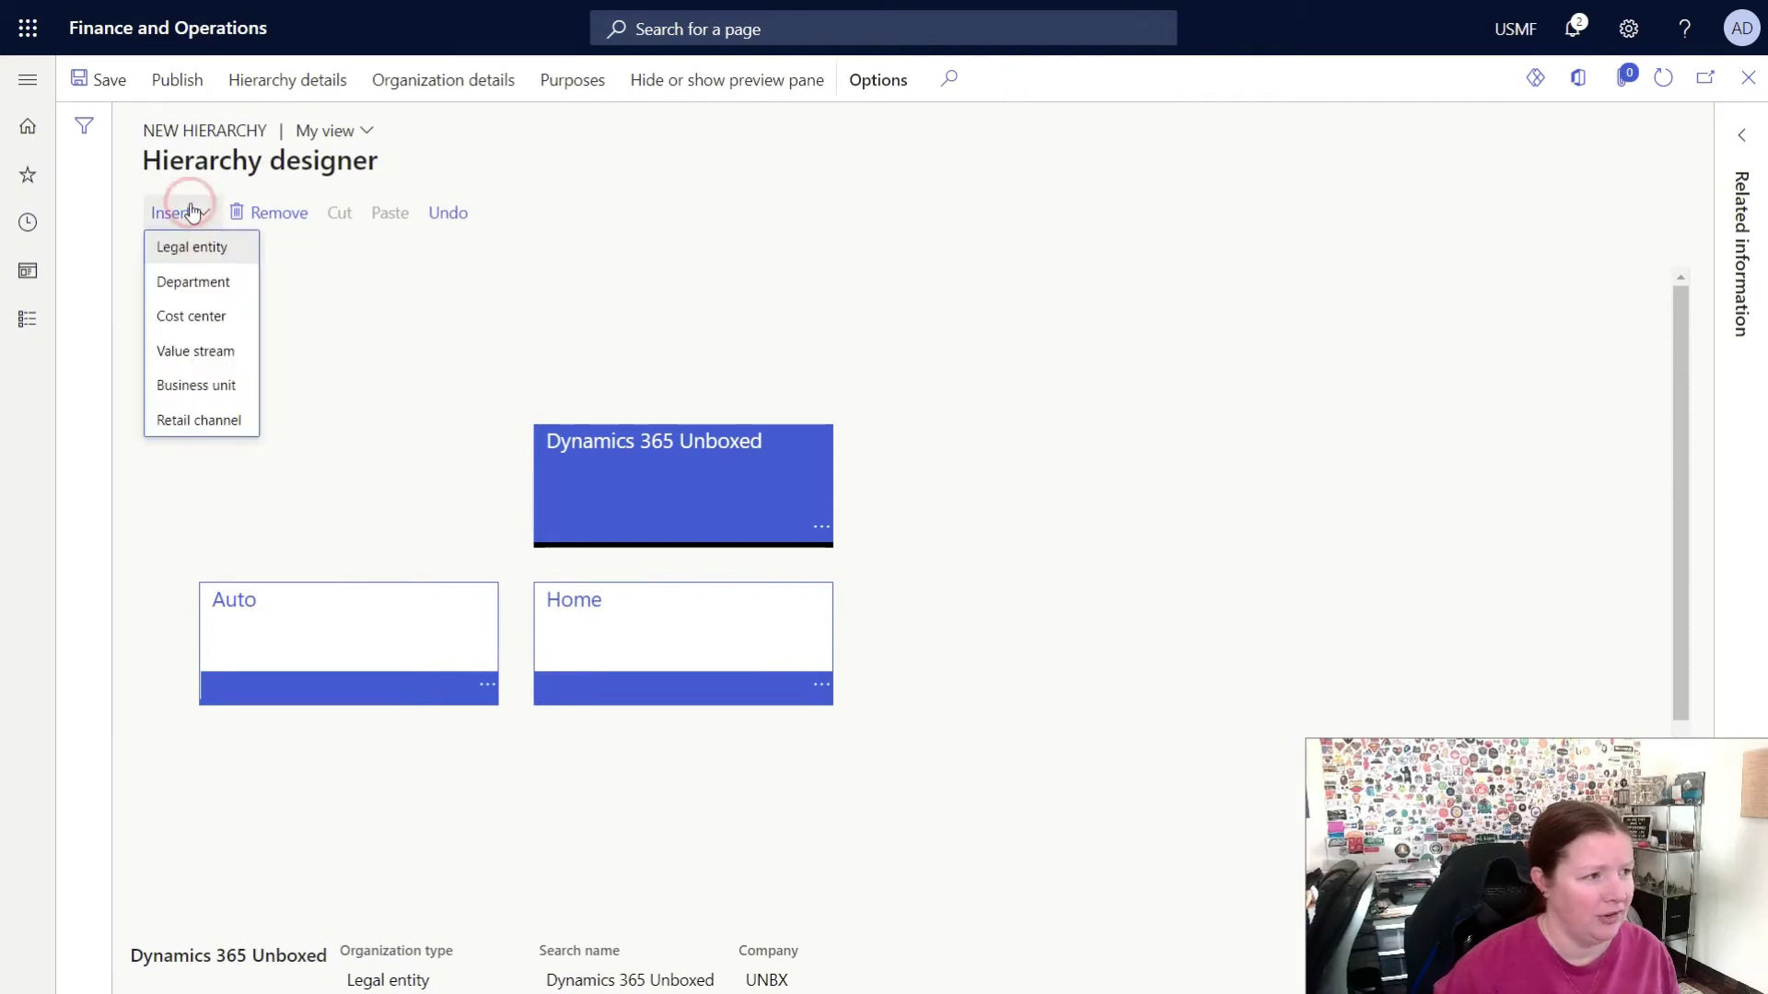
click(180, 387)
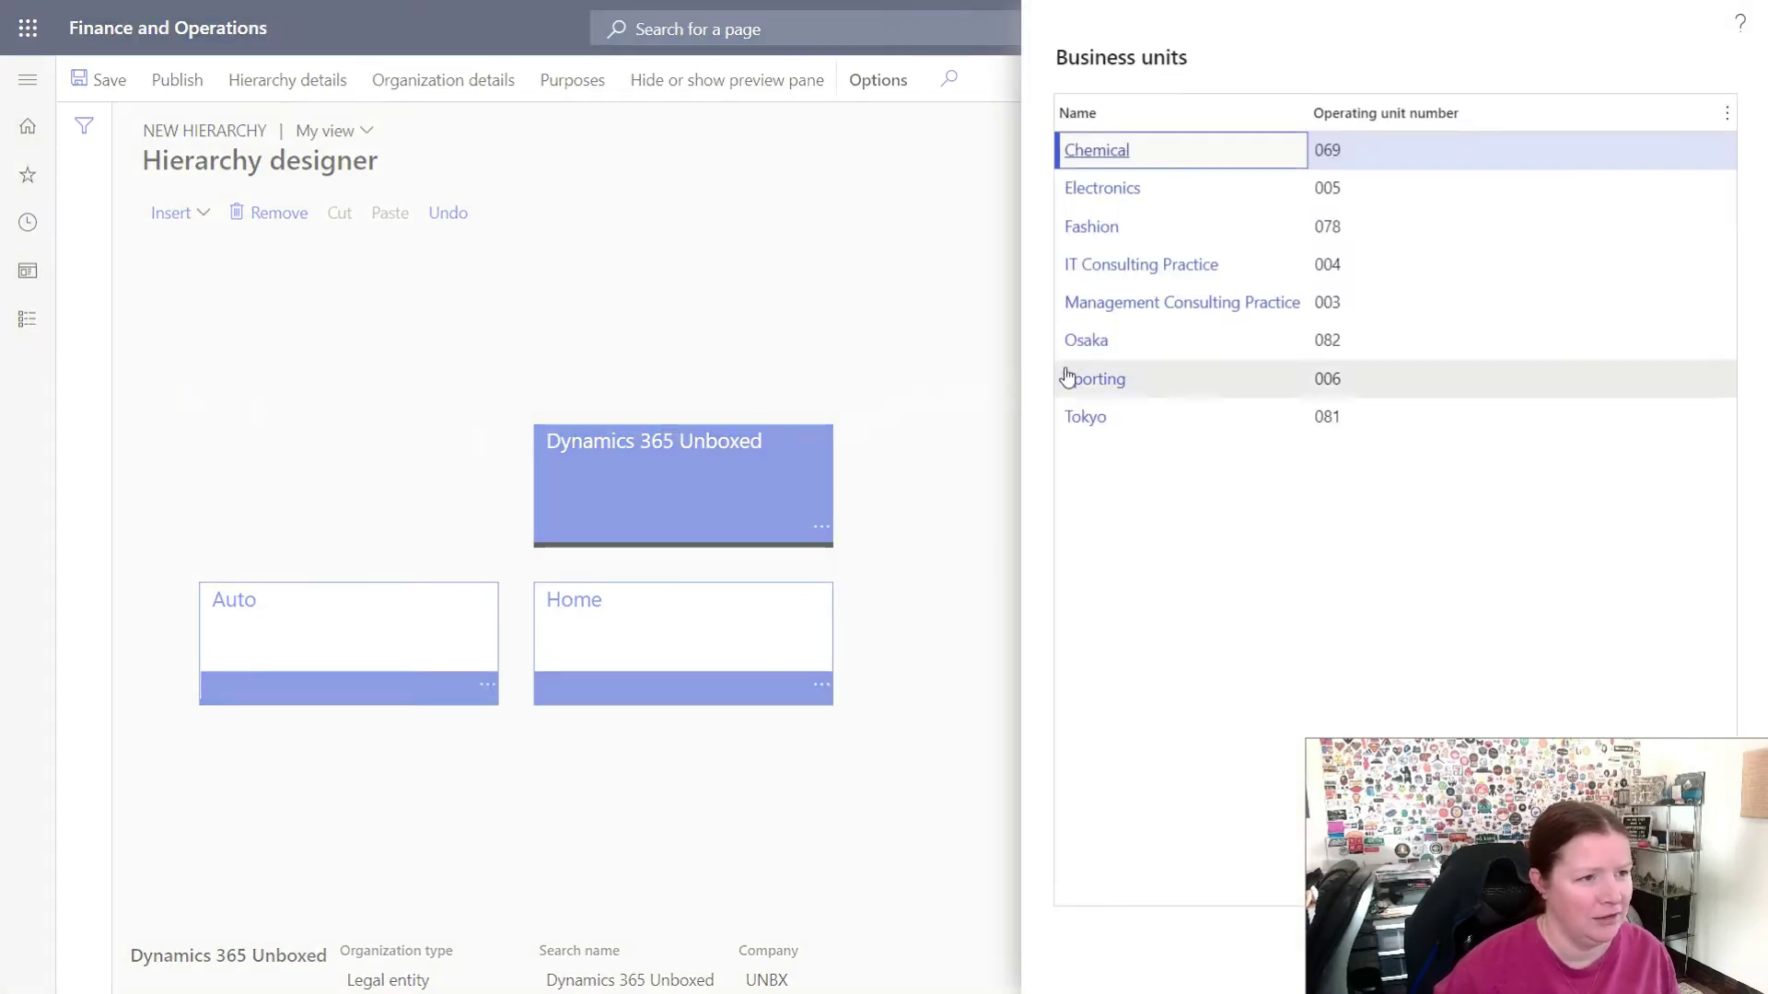
click(1104, 228)
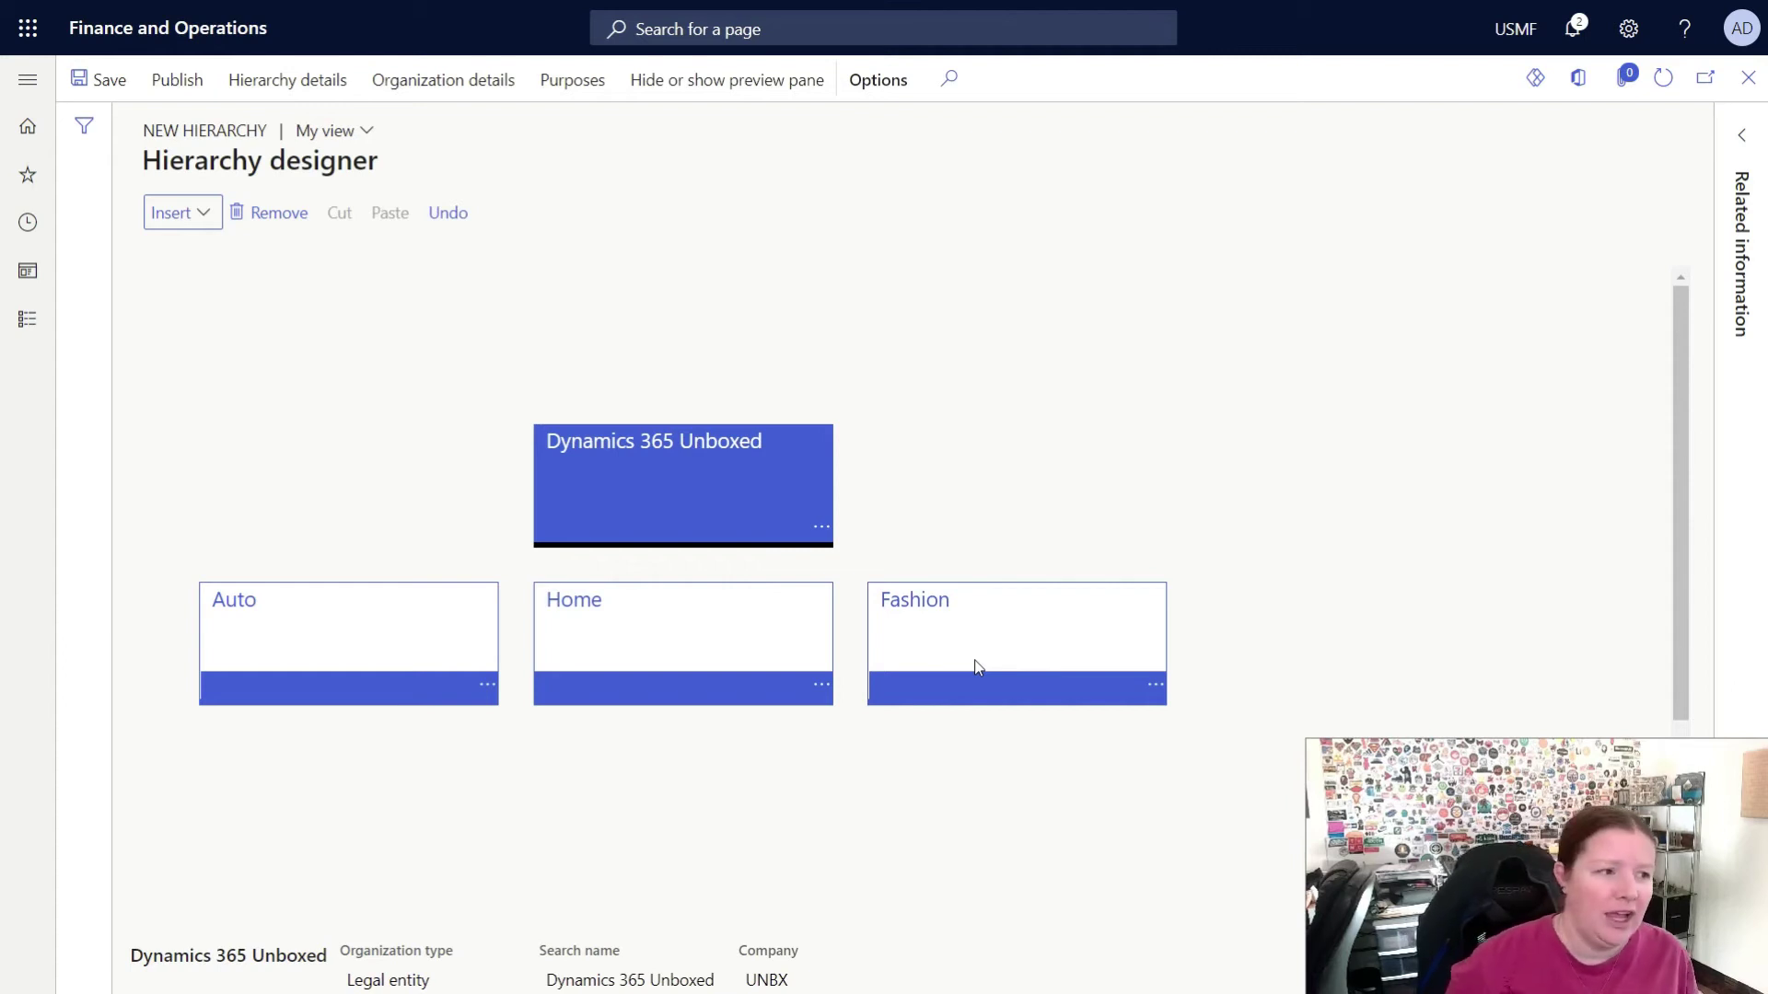
Step: Select the Auto business unit and center the hierarchy chart on it
click(660, 478)
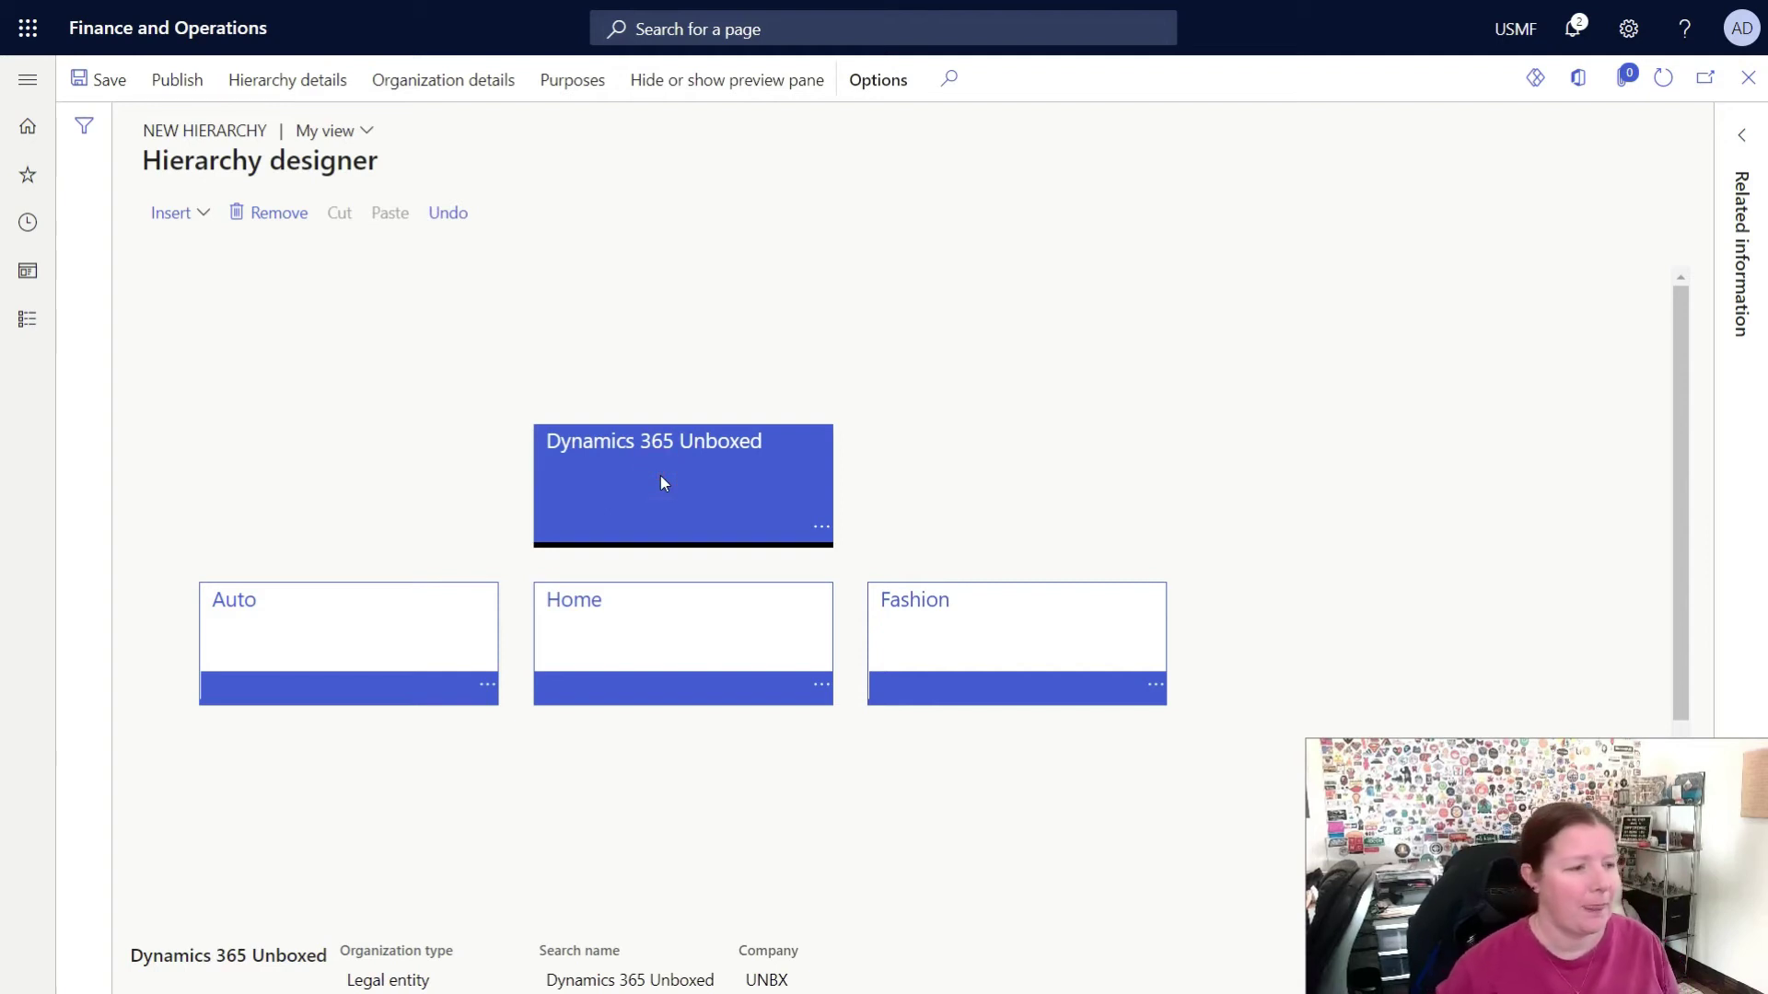
click(329, 677)
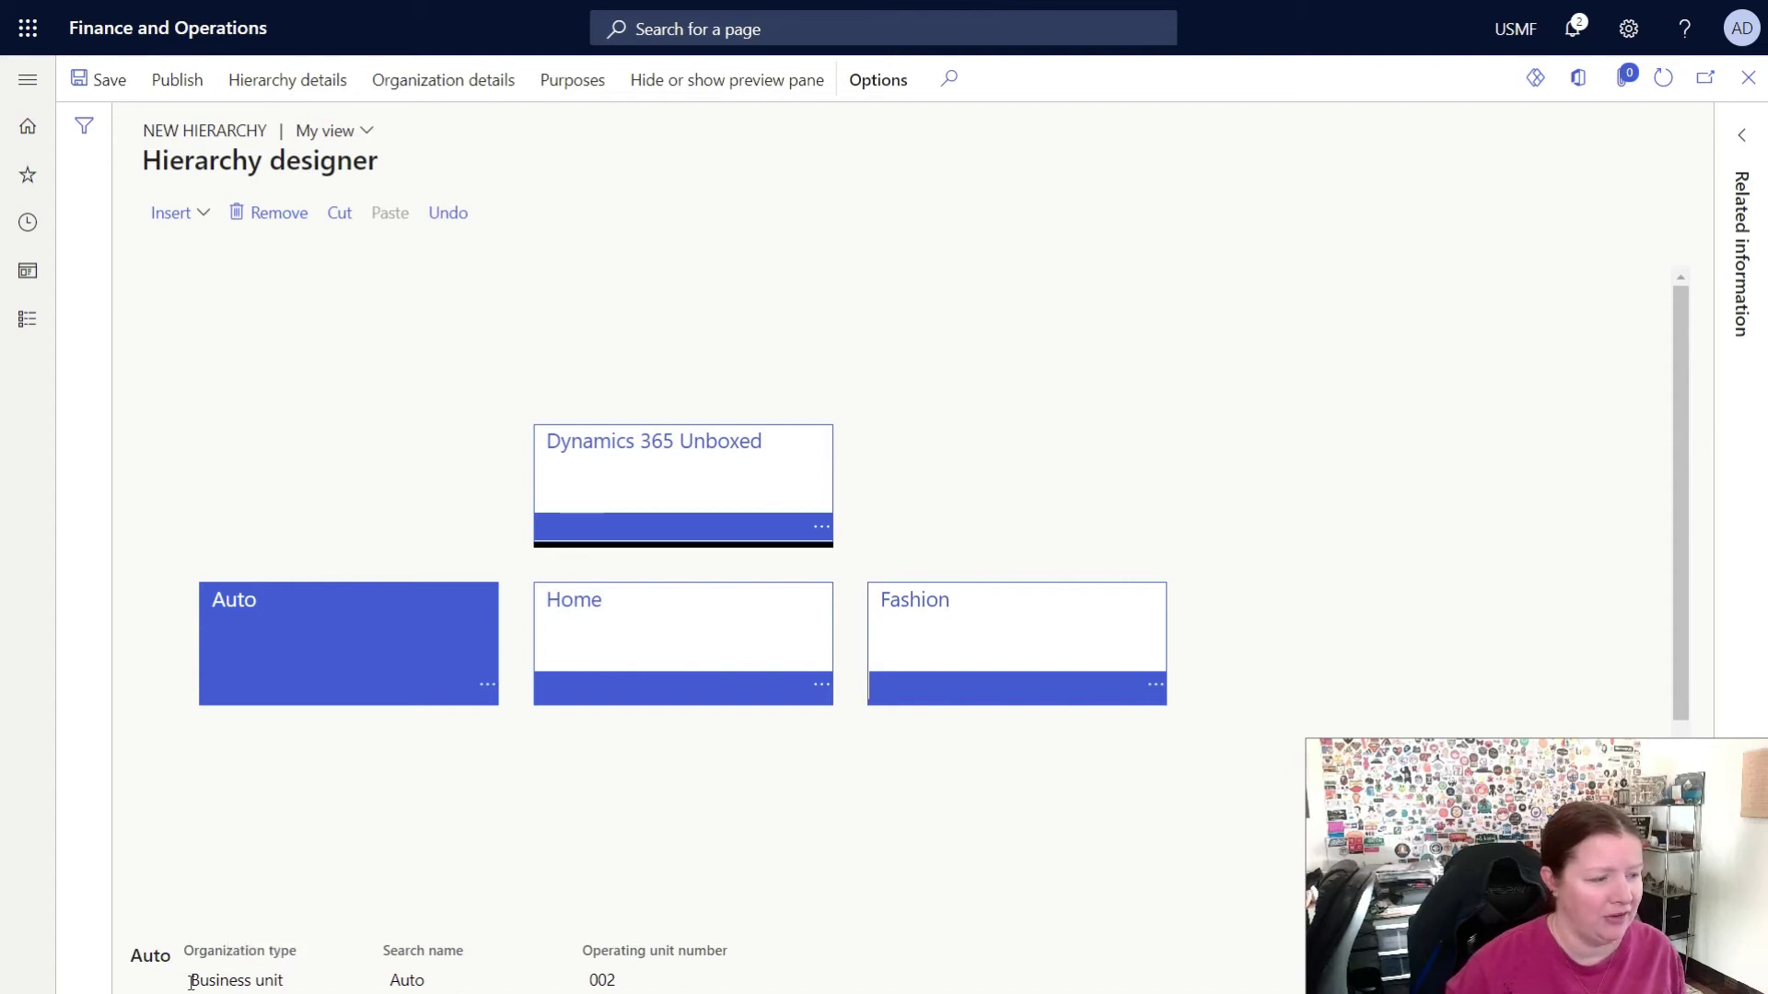
click(485, 688)
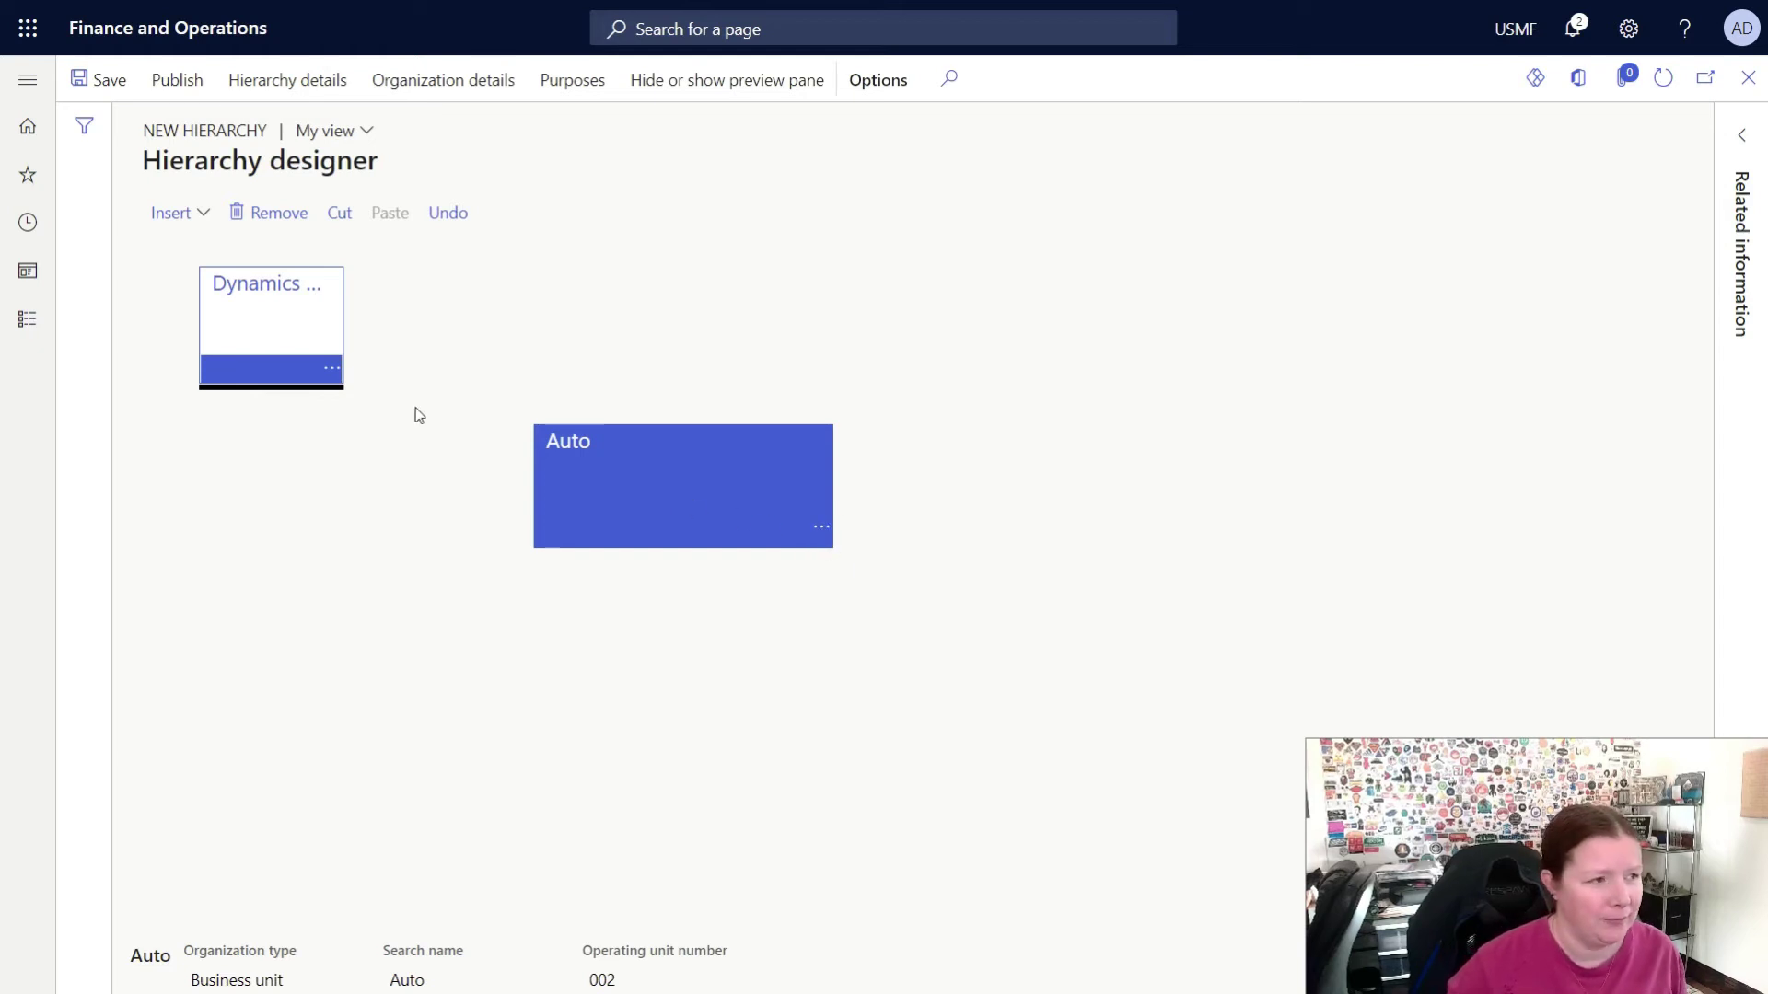
Step: Re-center the chart on Dynamics 365 Unboxed and select the Auto business unit
click(333, 372)
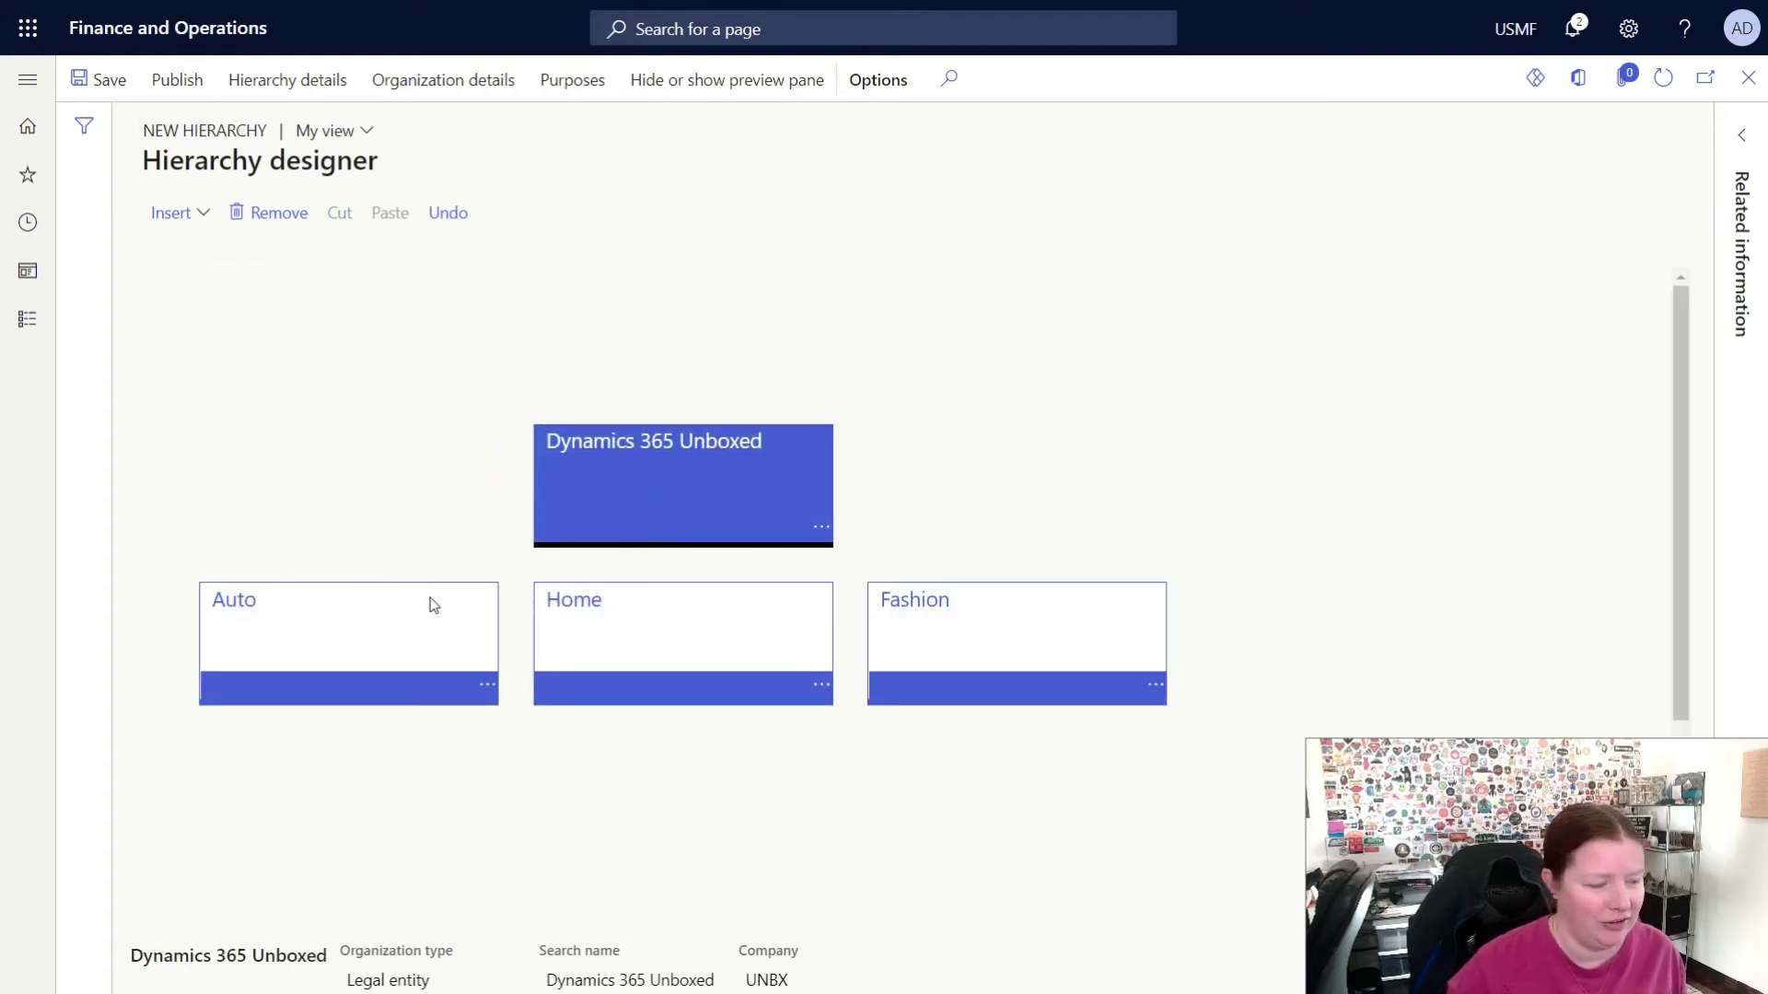
click(324, 643)
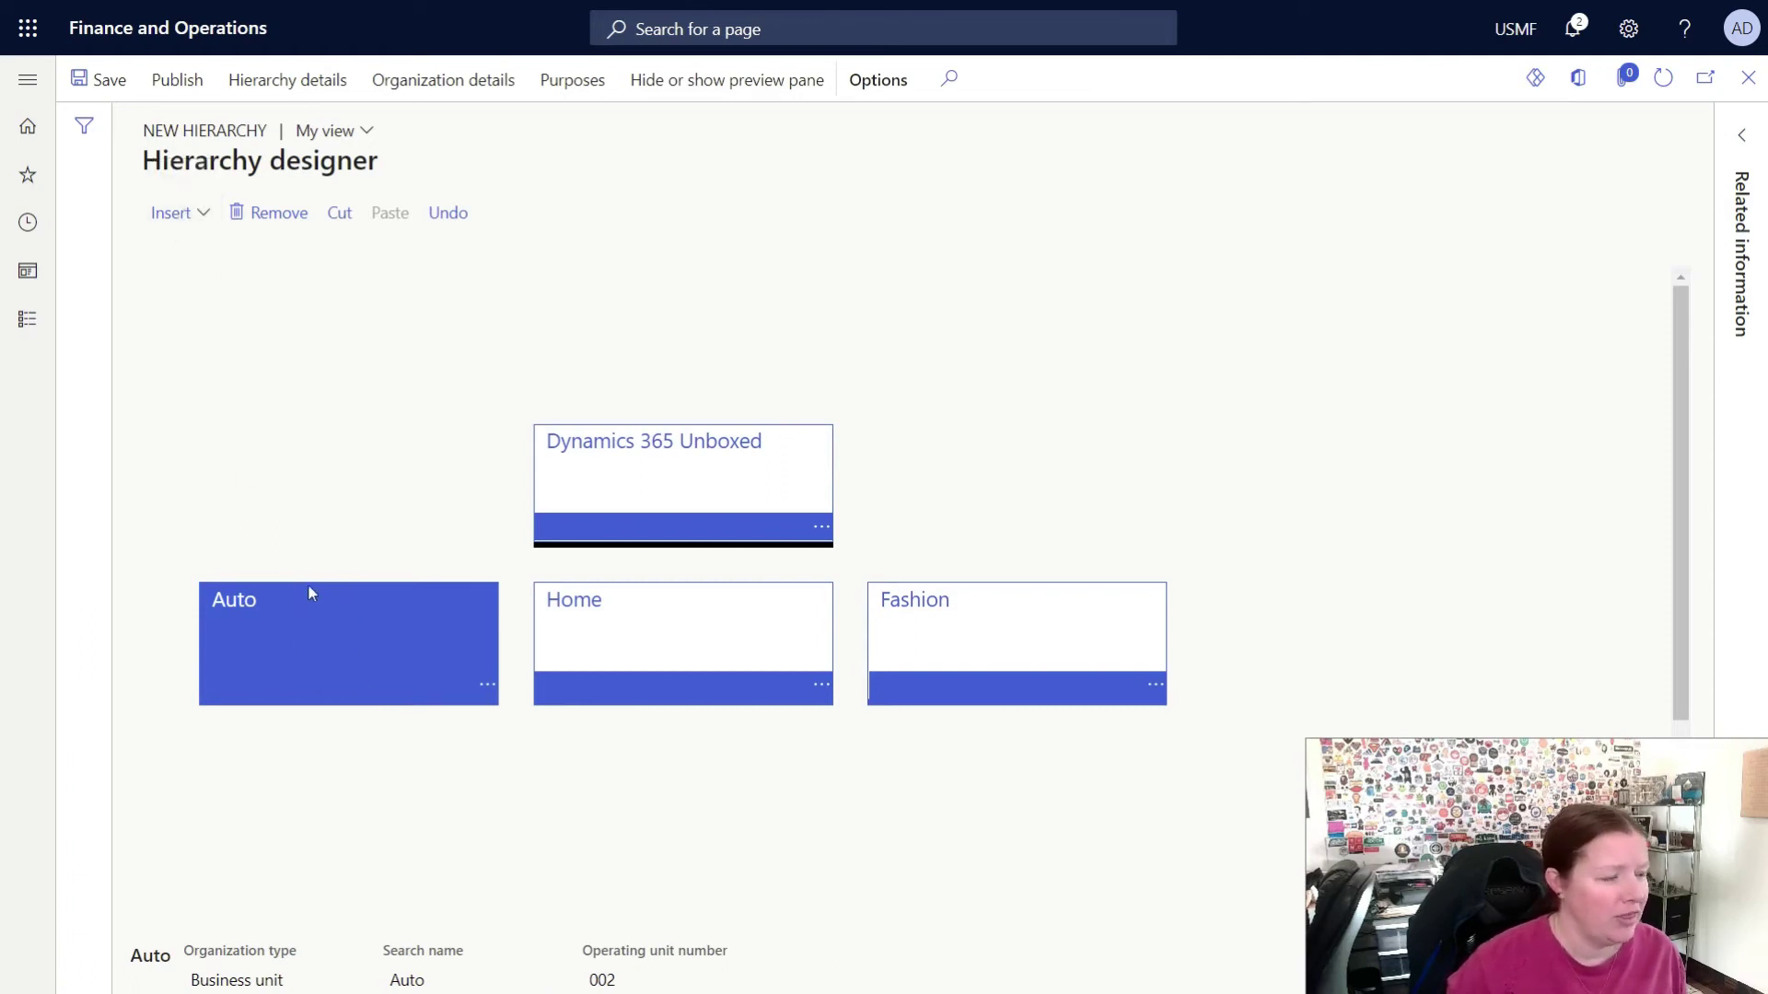
Step: Insert the Production and Logistics cost centers (operating unit 012) as children of Auto
click(206, 216)
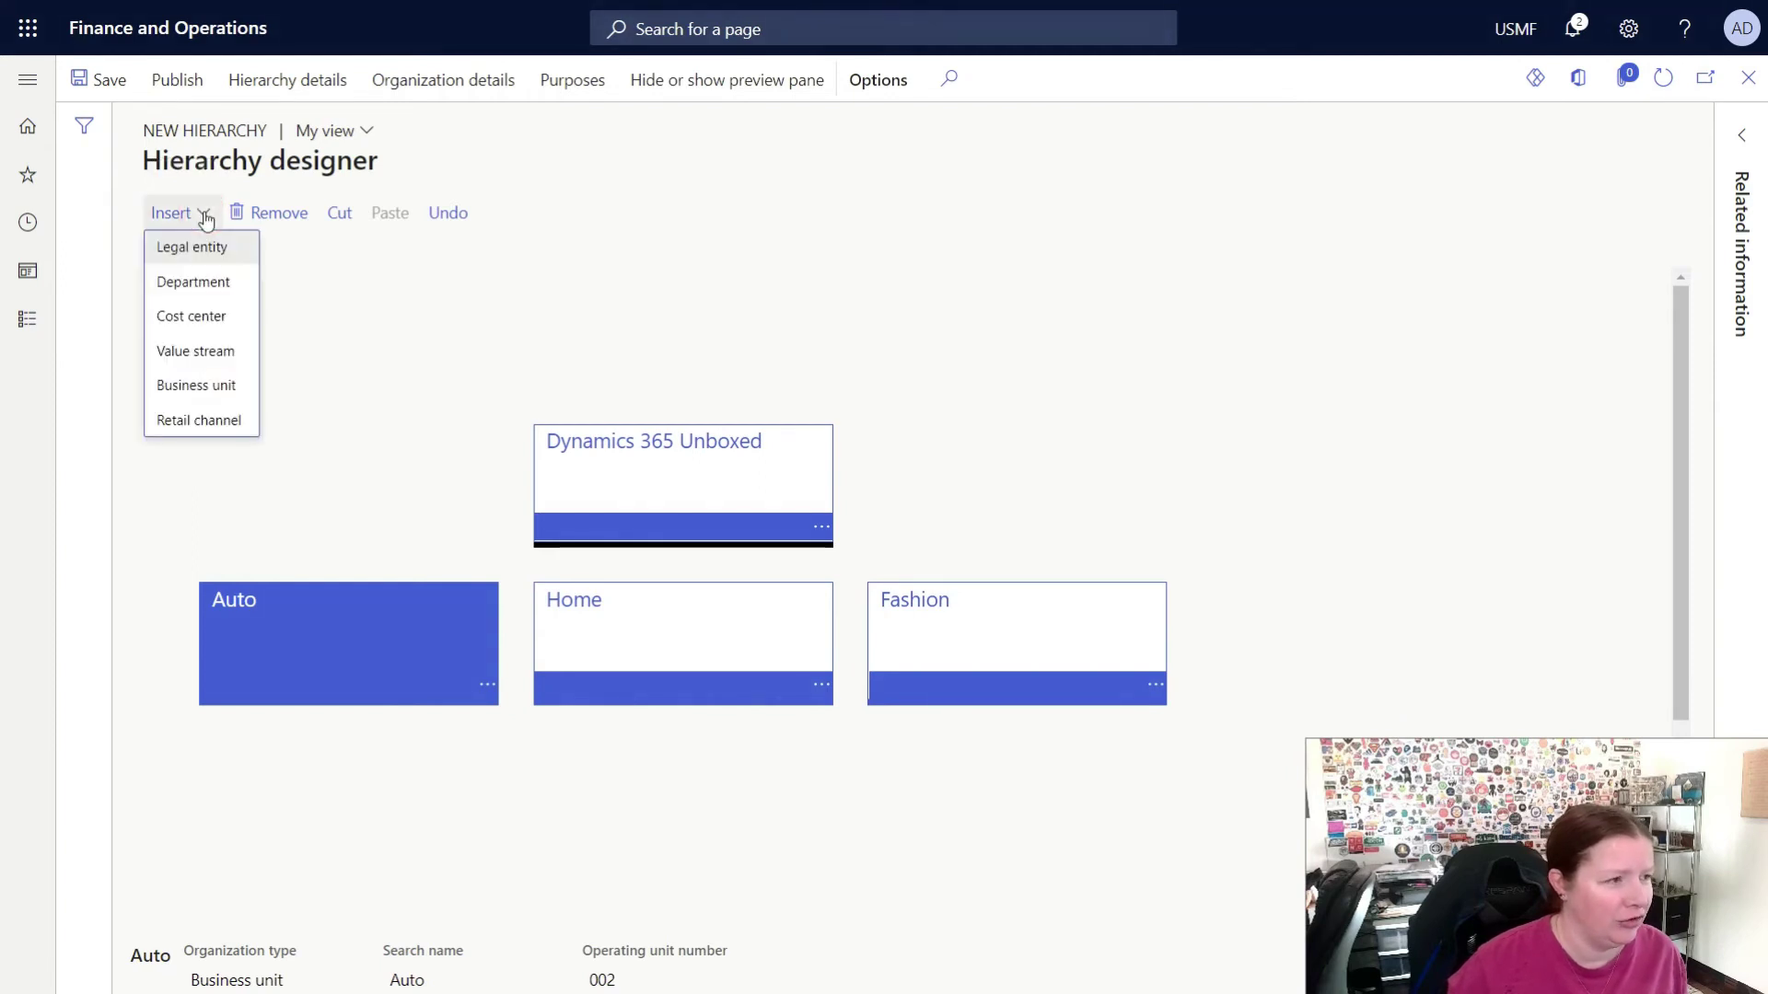
click(212, 318)
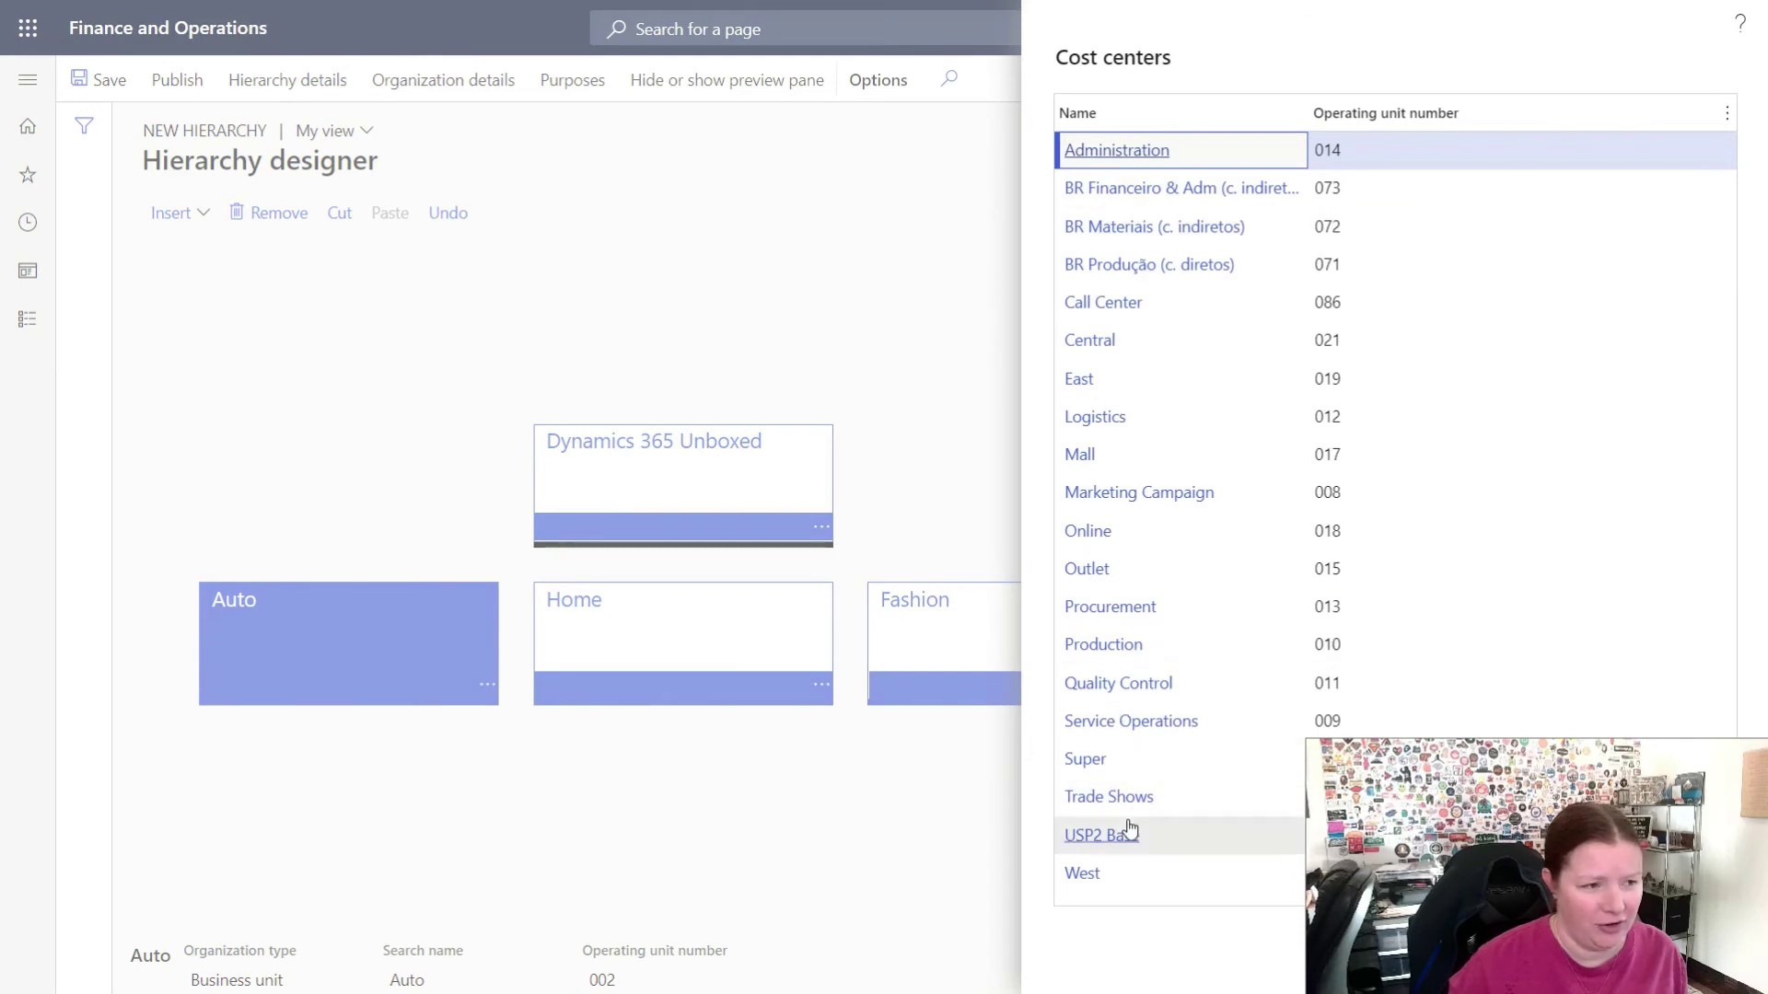
click(1156, 646)
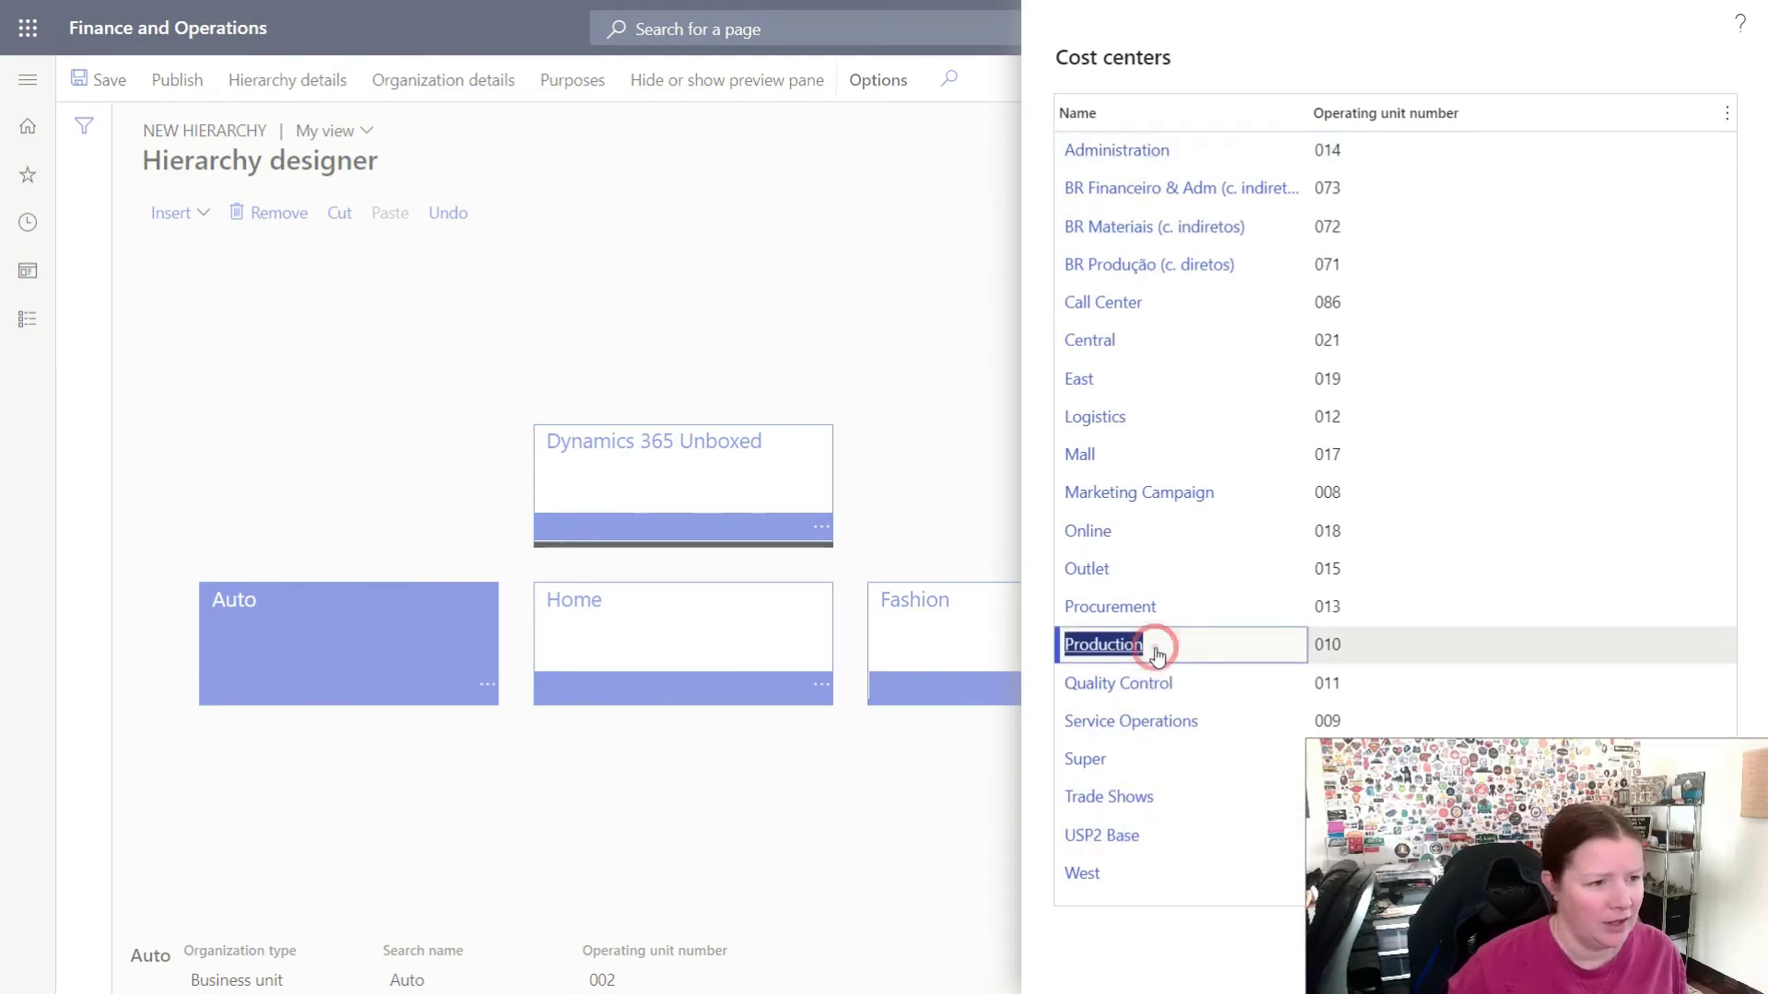
click(1061, 643)
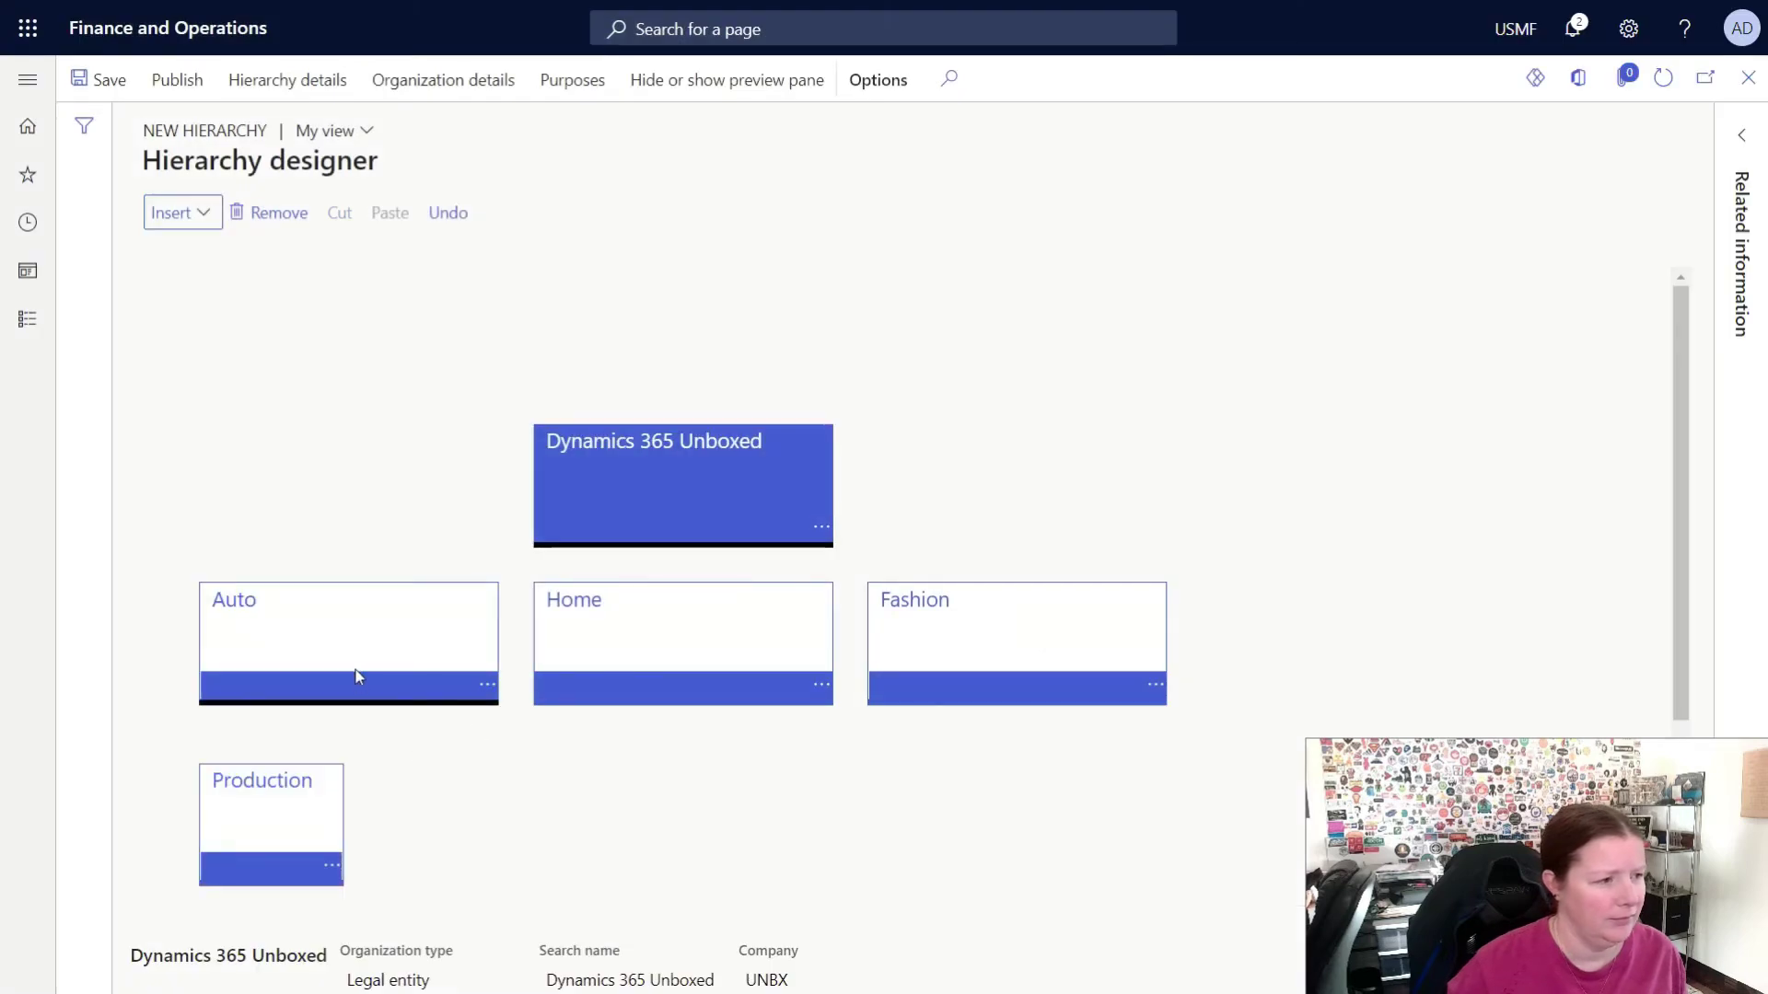
click(357, 671)
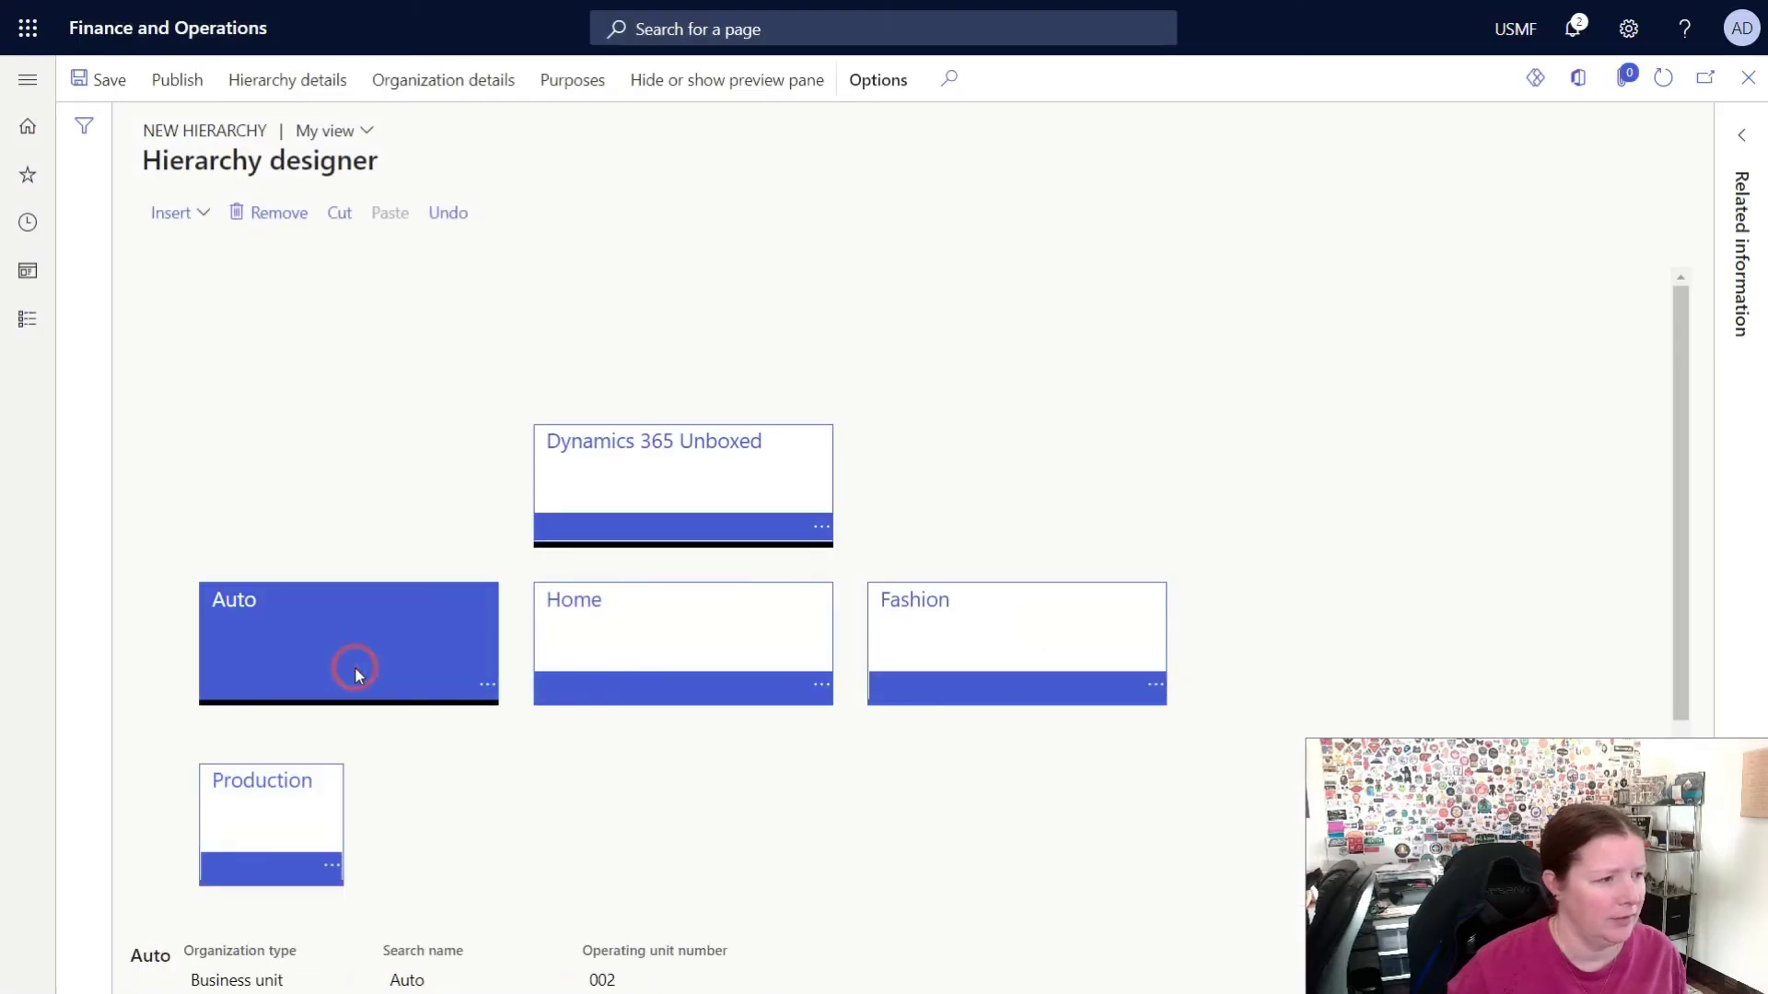
click(182, 217)
click(191, 316)
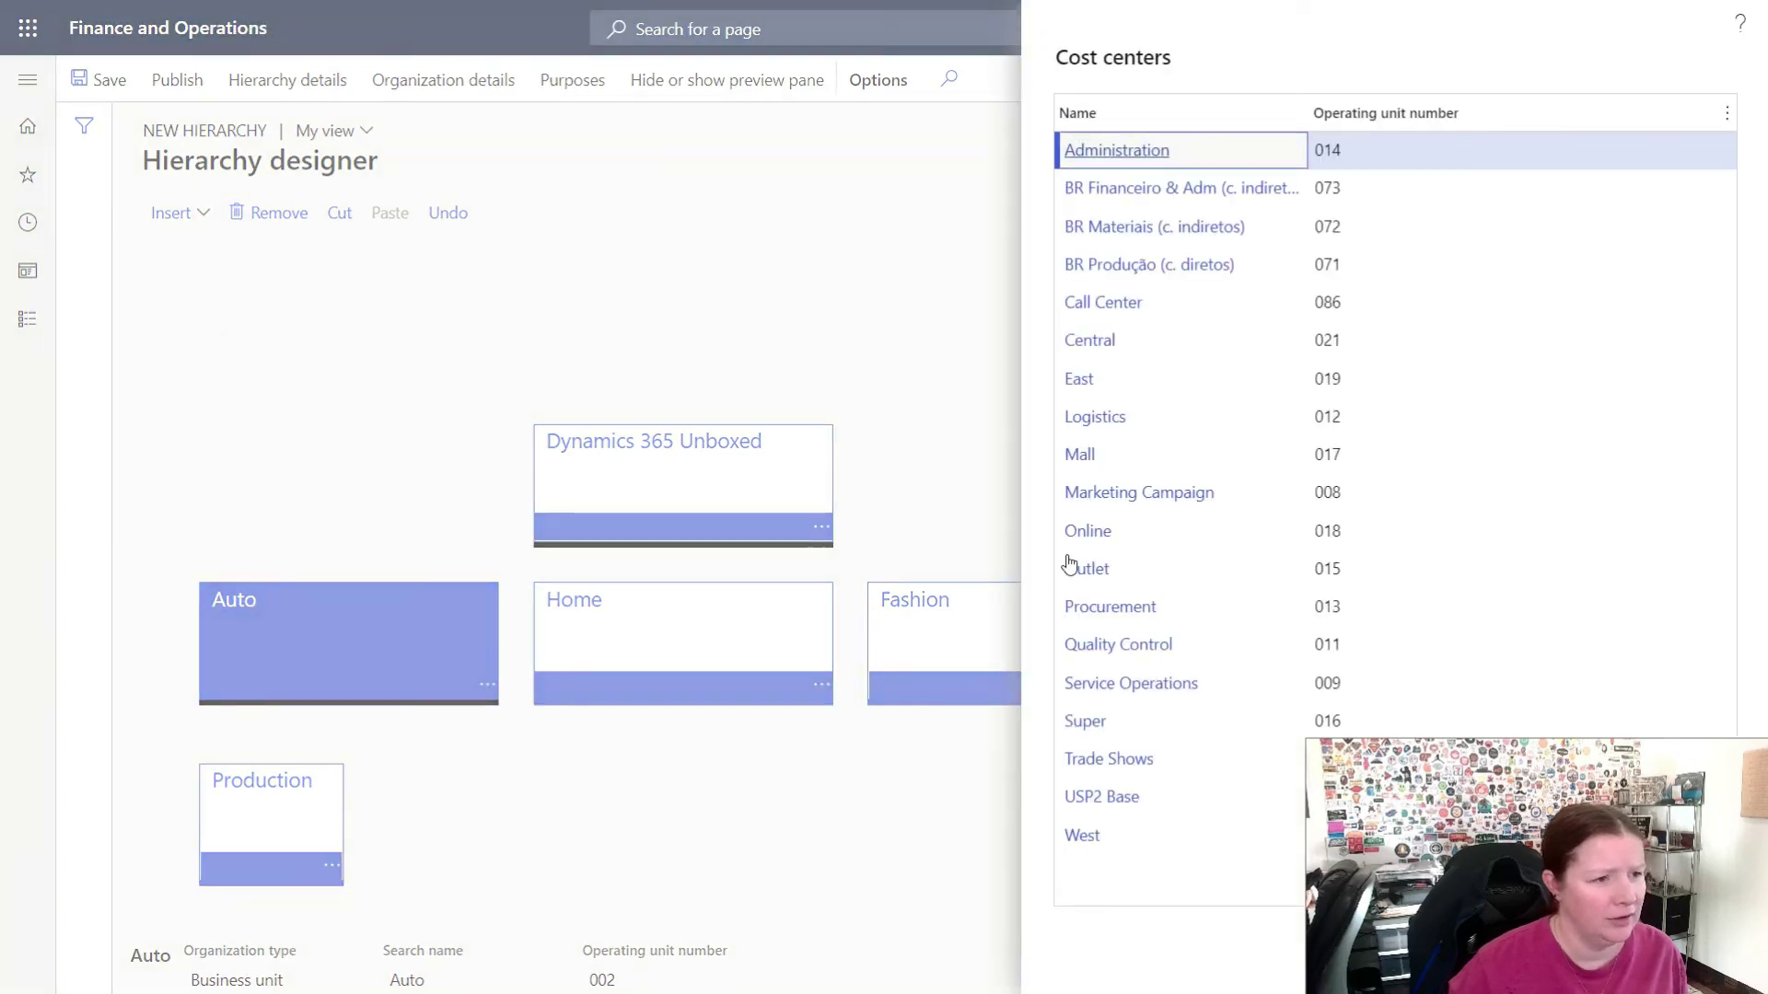
click(1105, 419)
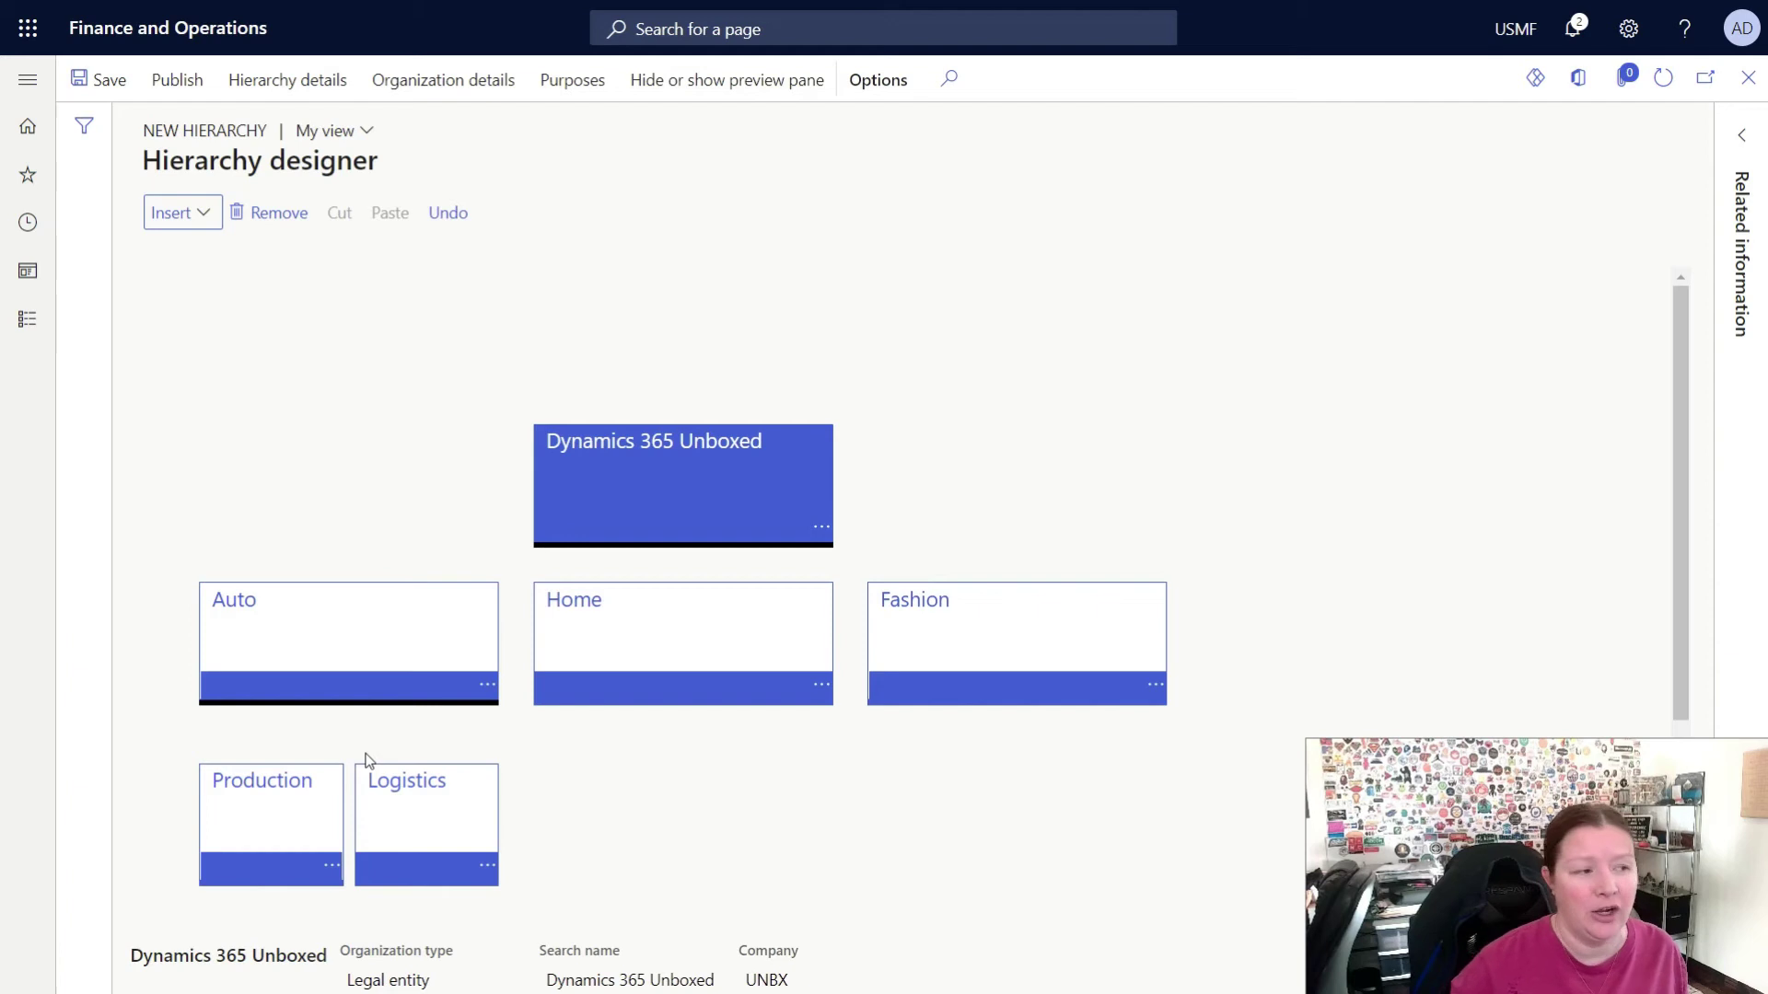
click(436, 851)
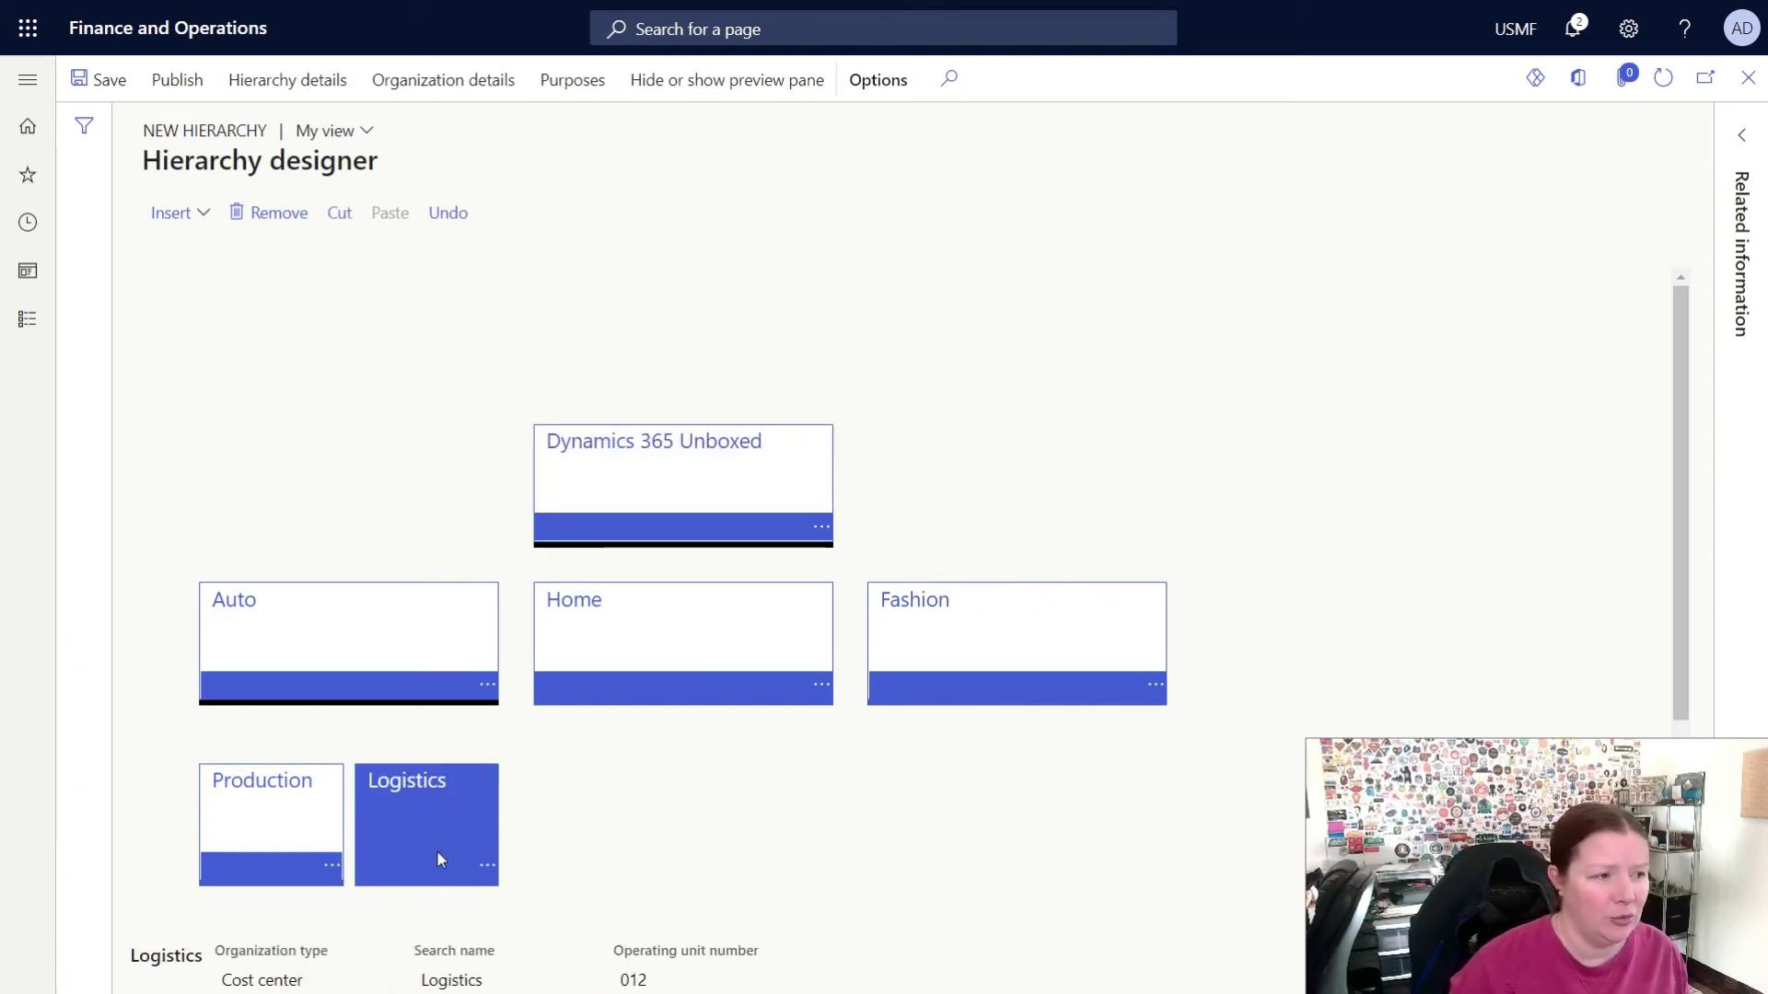
Step: With Home selected, bring up the Cost centers list offering Online and Outlet
click(641, 663)
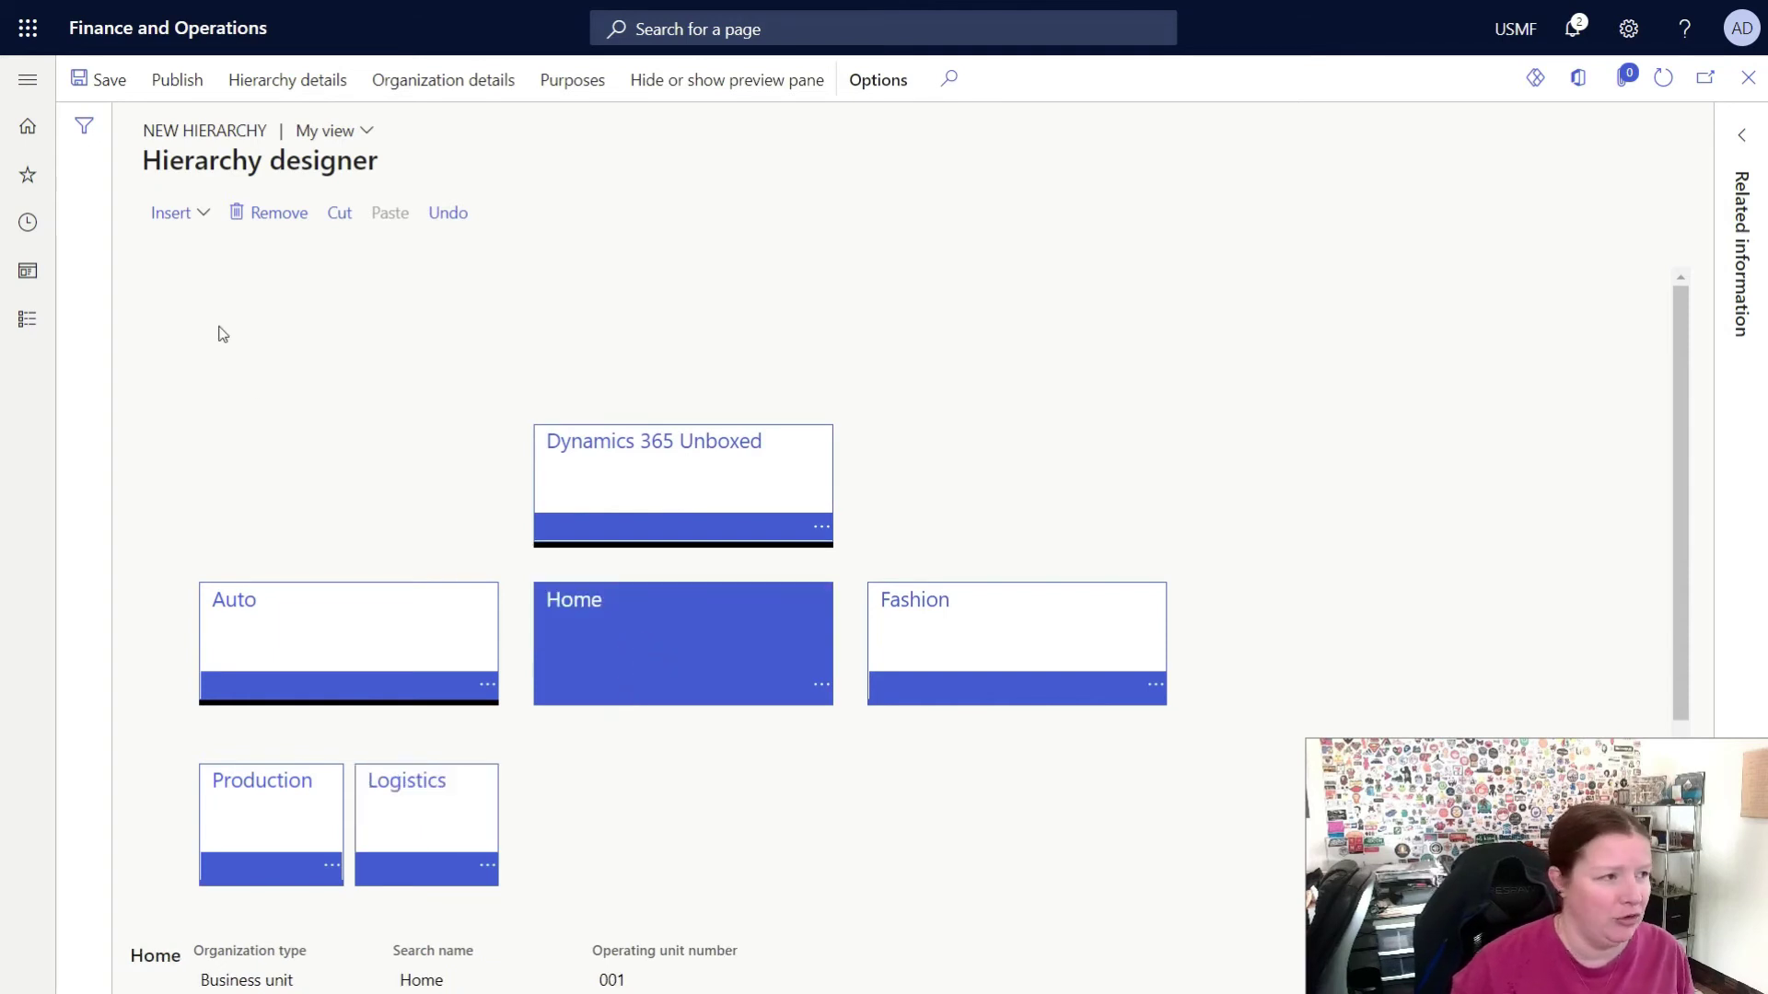
click(184, 220)
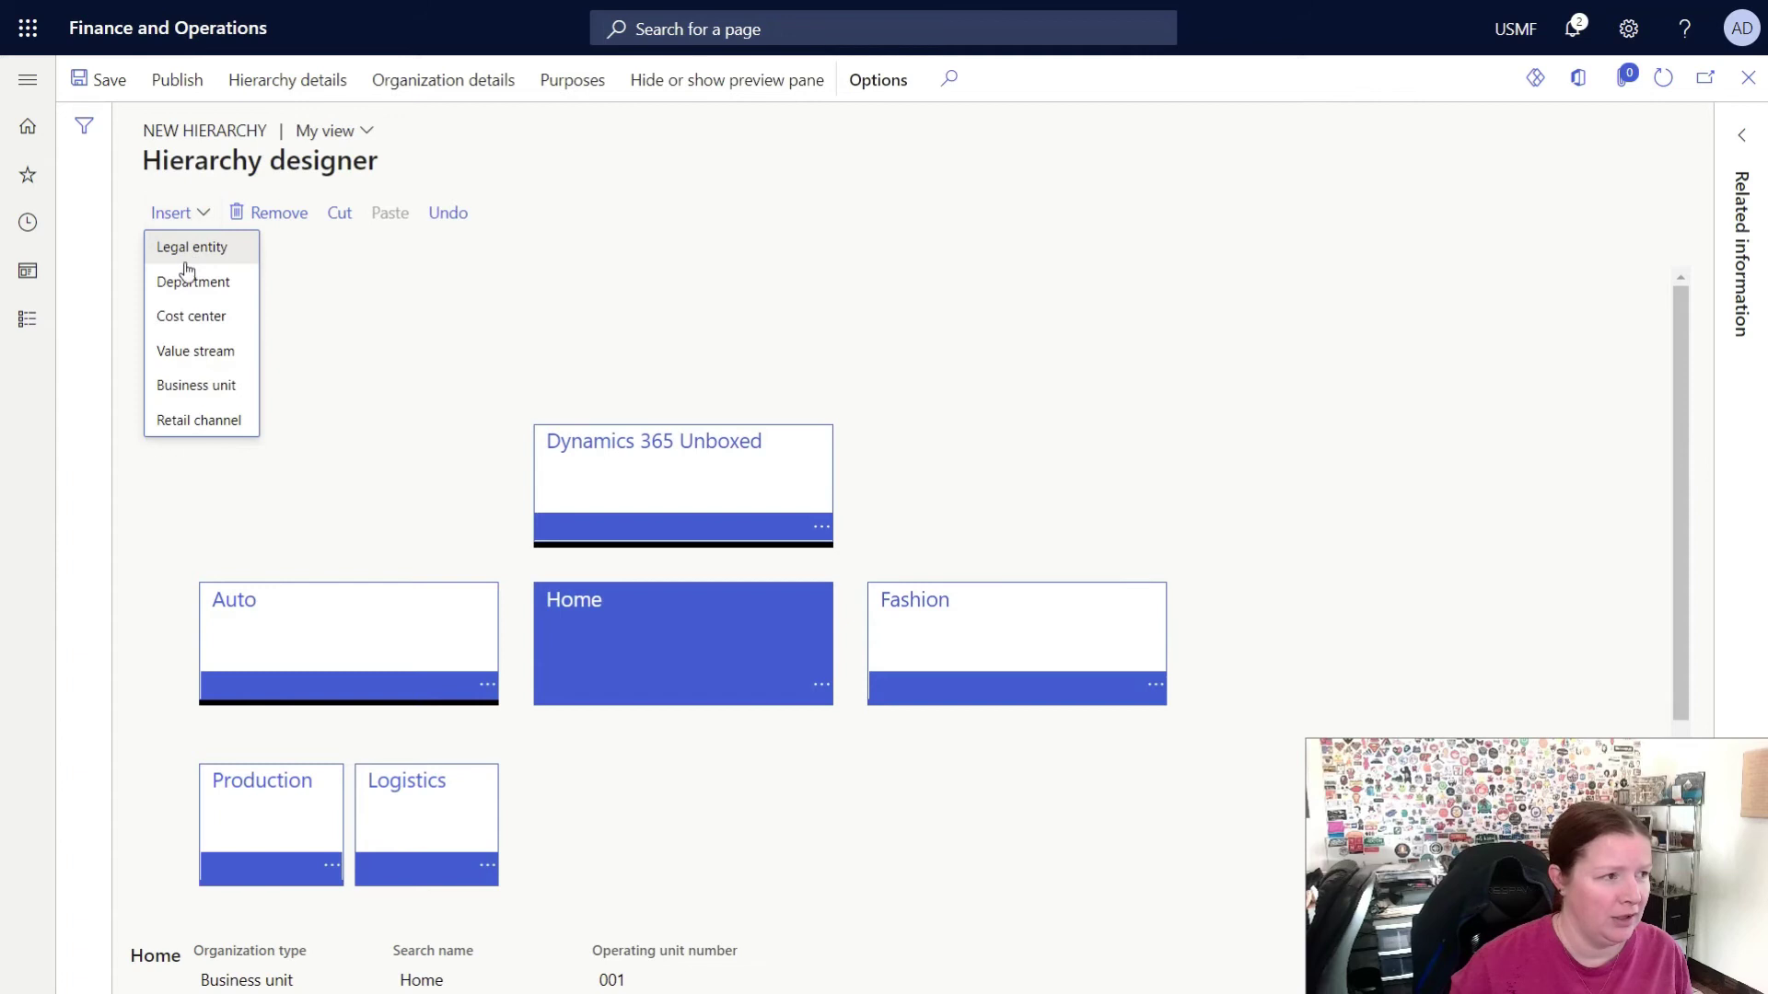
click(191, 318)
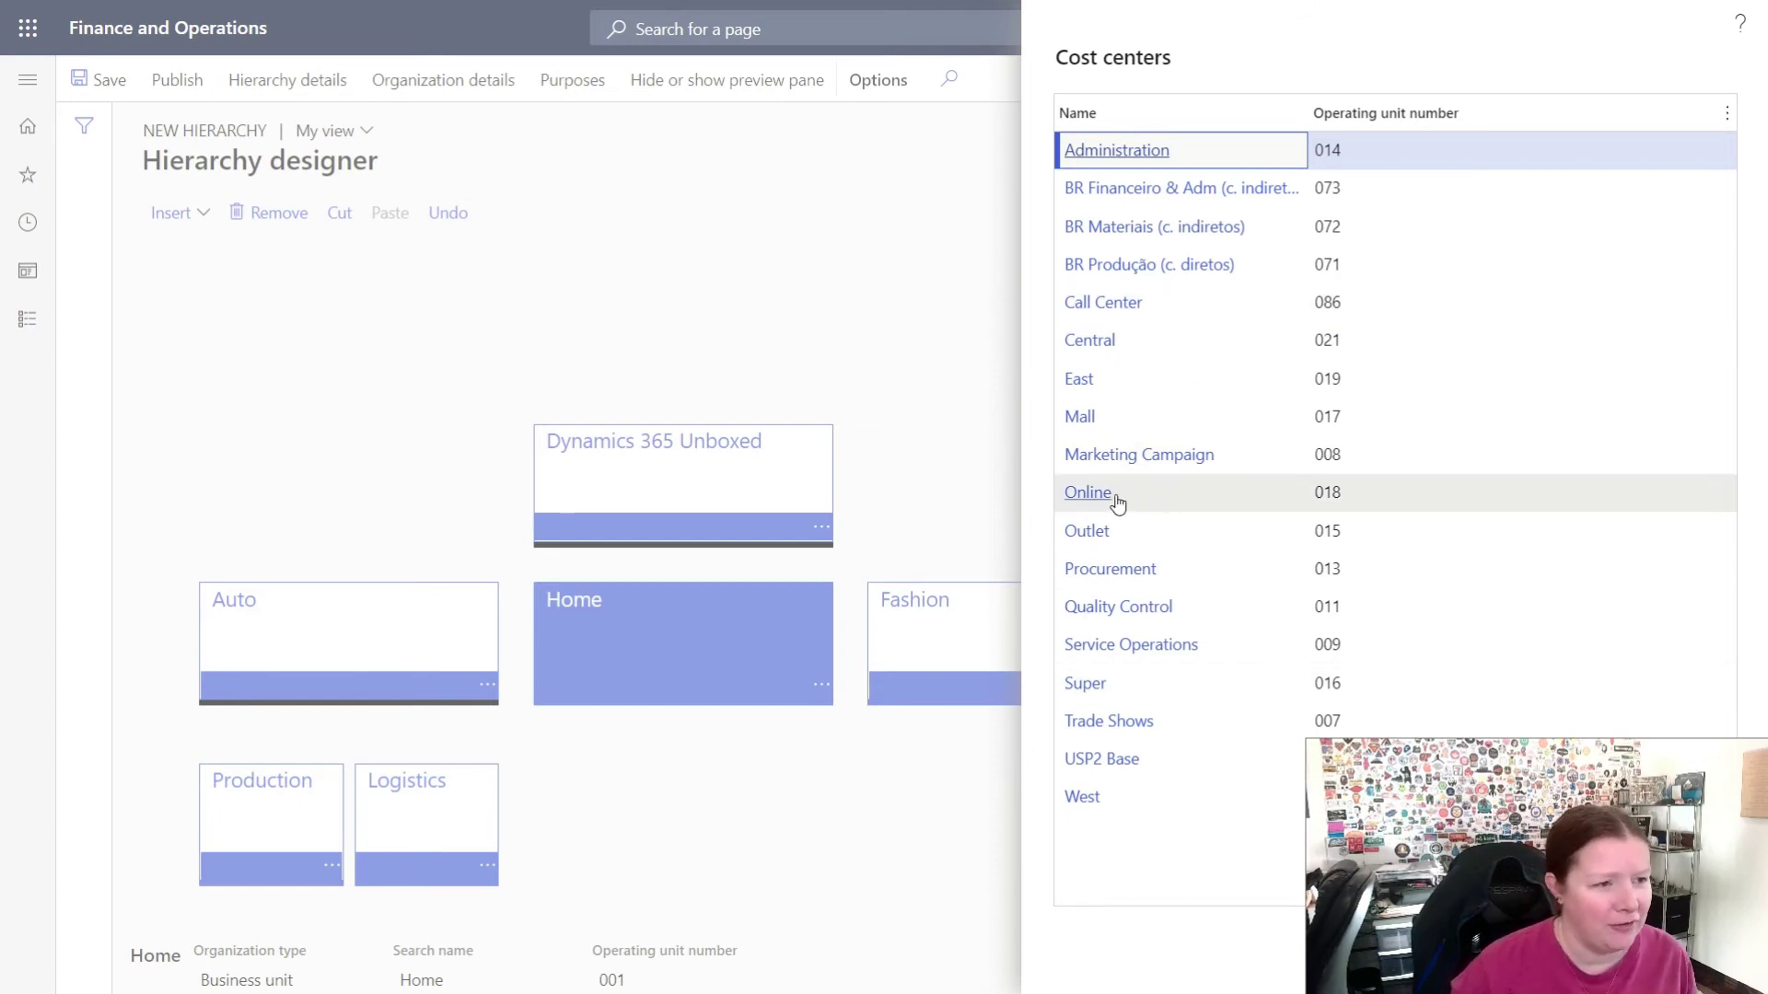
Step: Place the Outlet and Quality Control cost centers as children of the Home business unit
double_click(1085, 533)
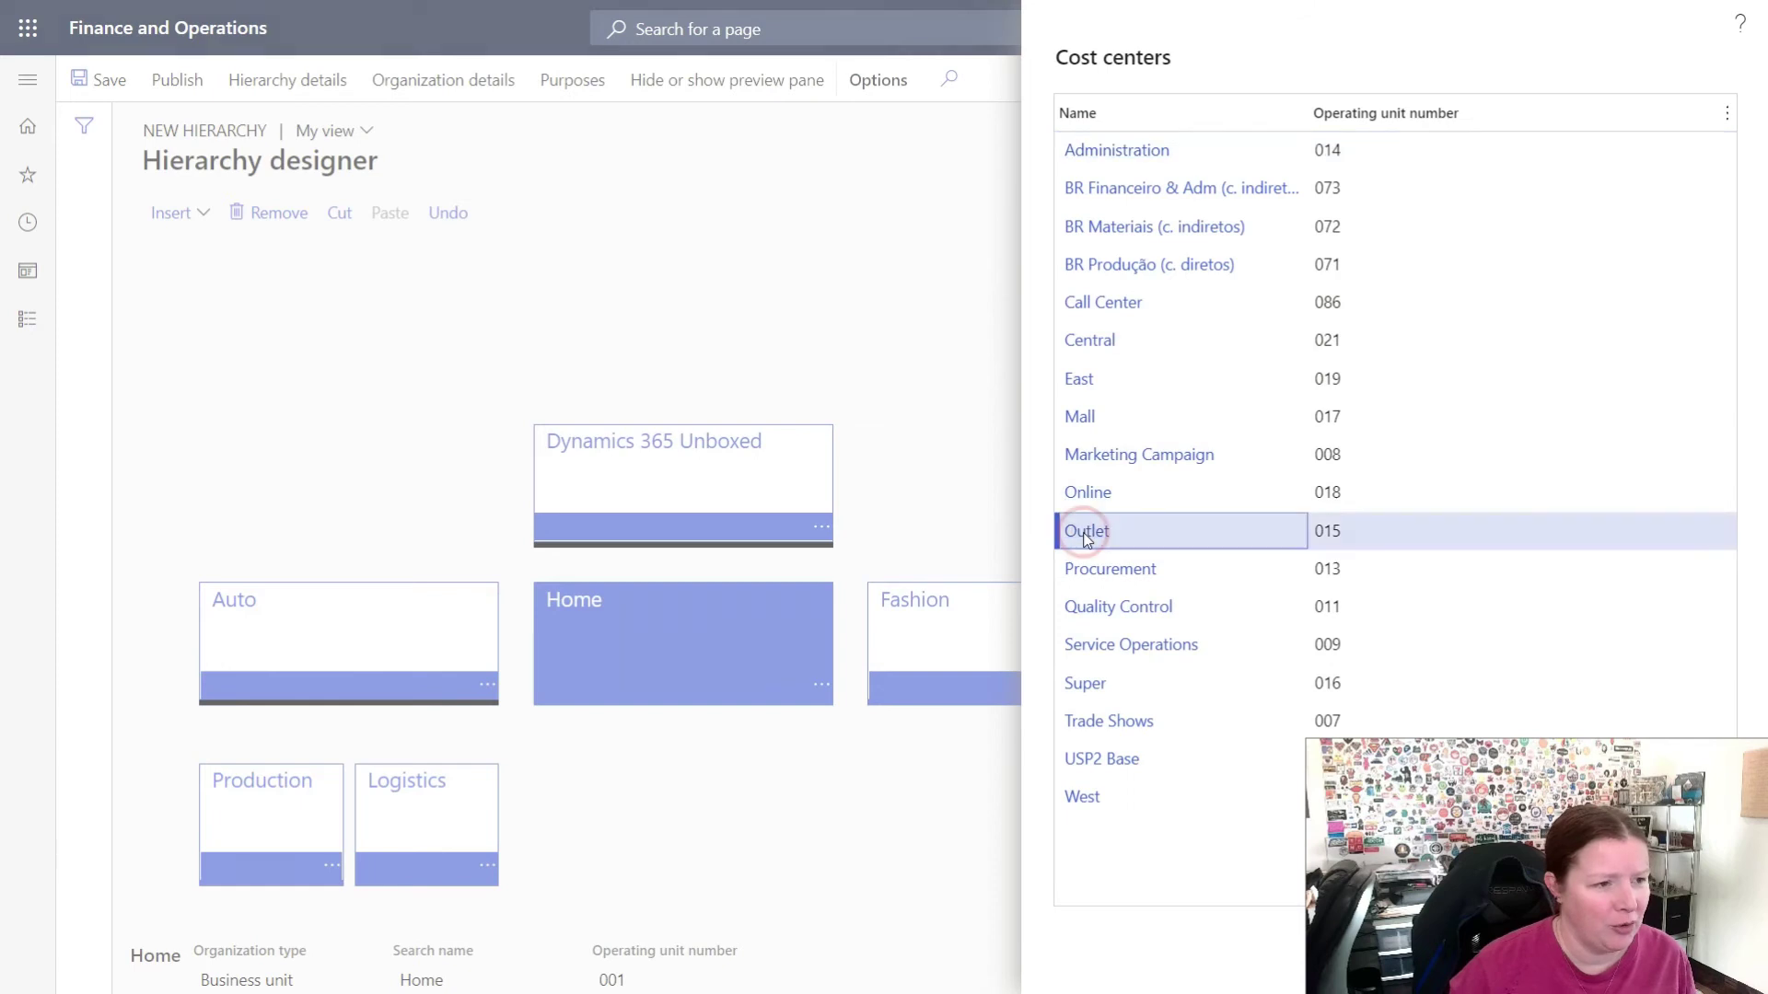
click(673, 643)
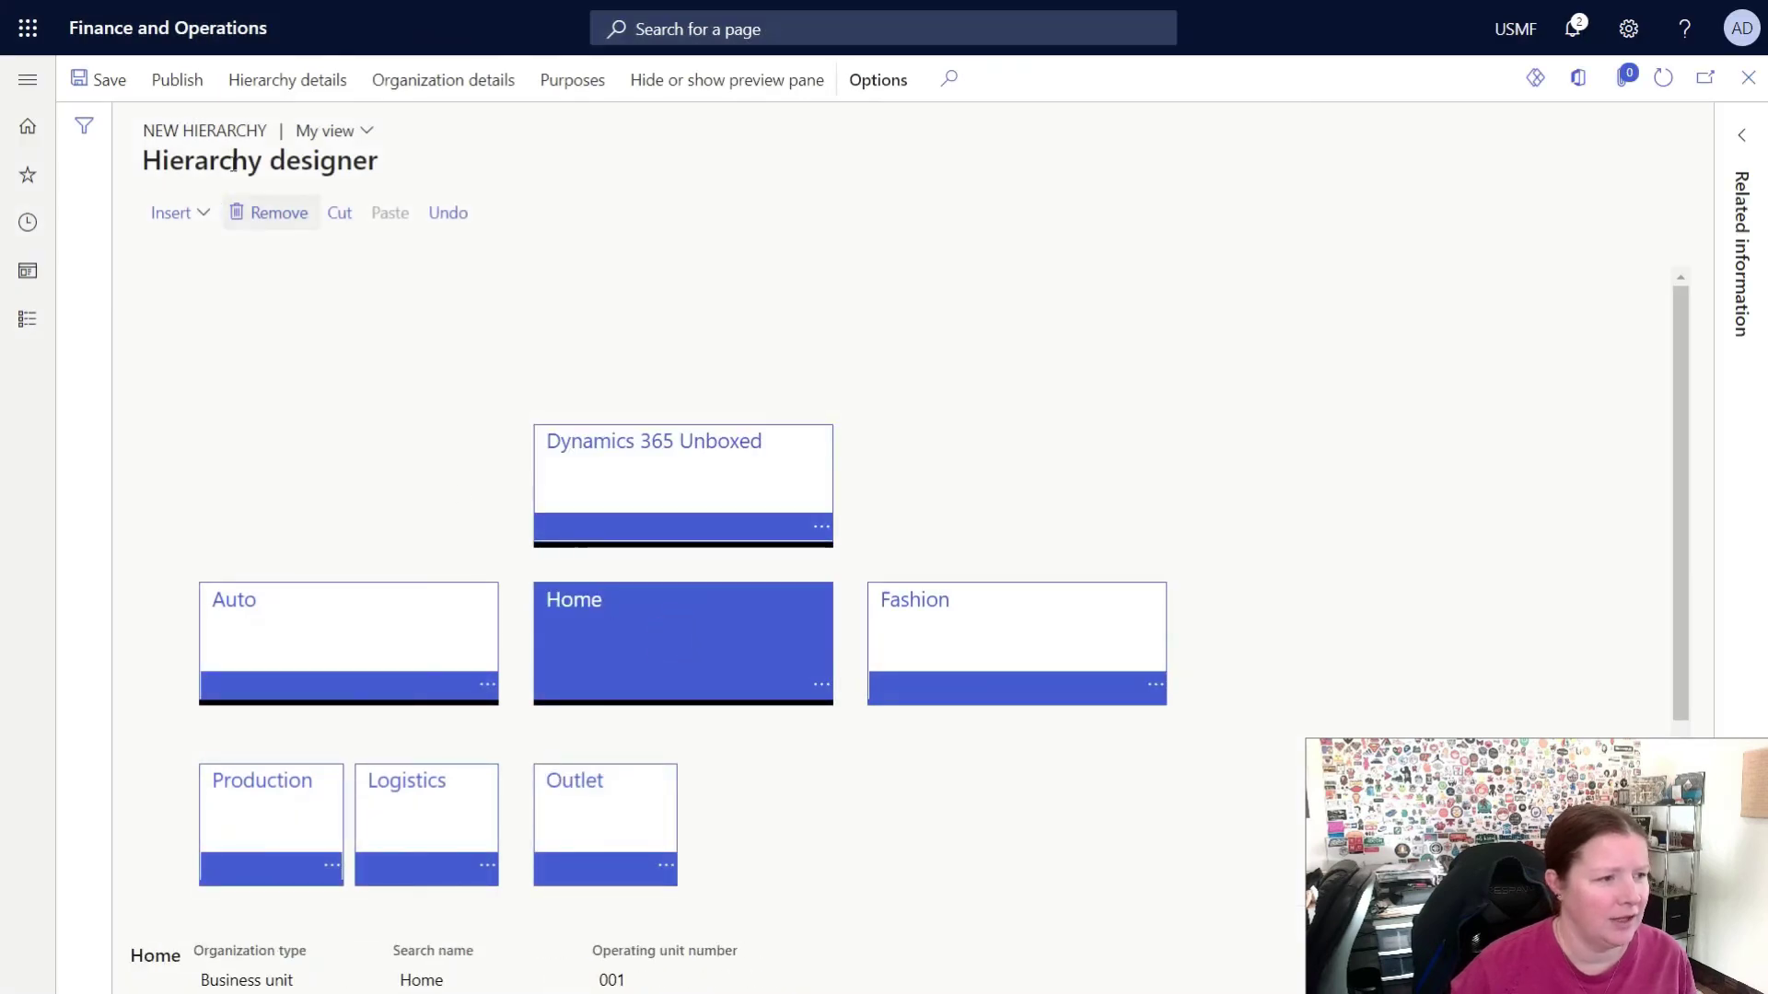
click(168, 212)
click(191, 316)
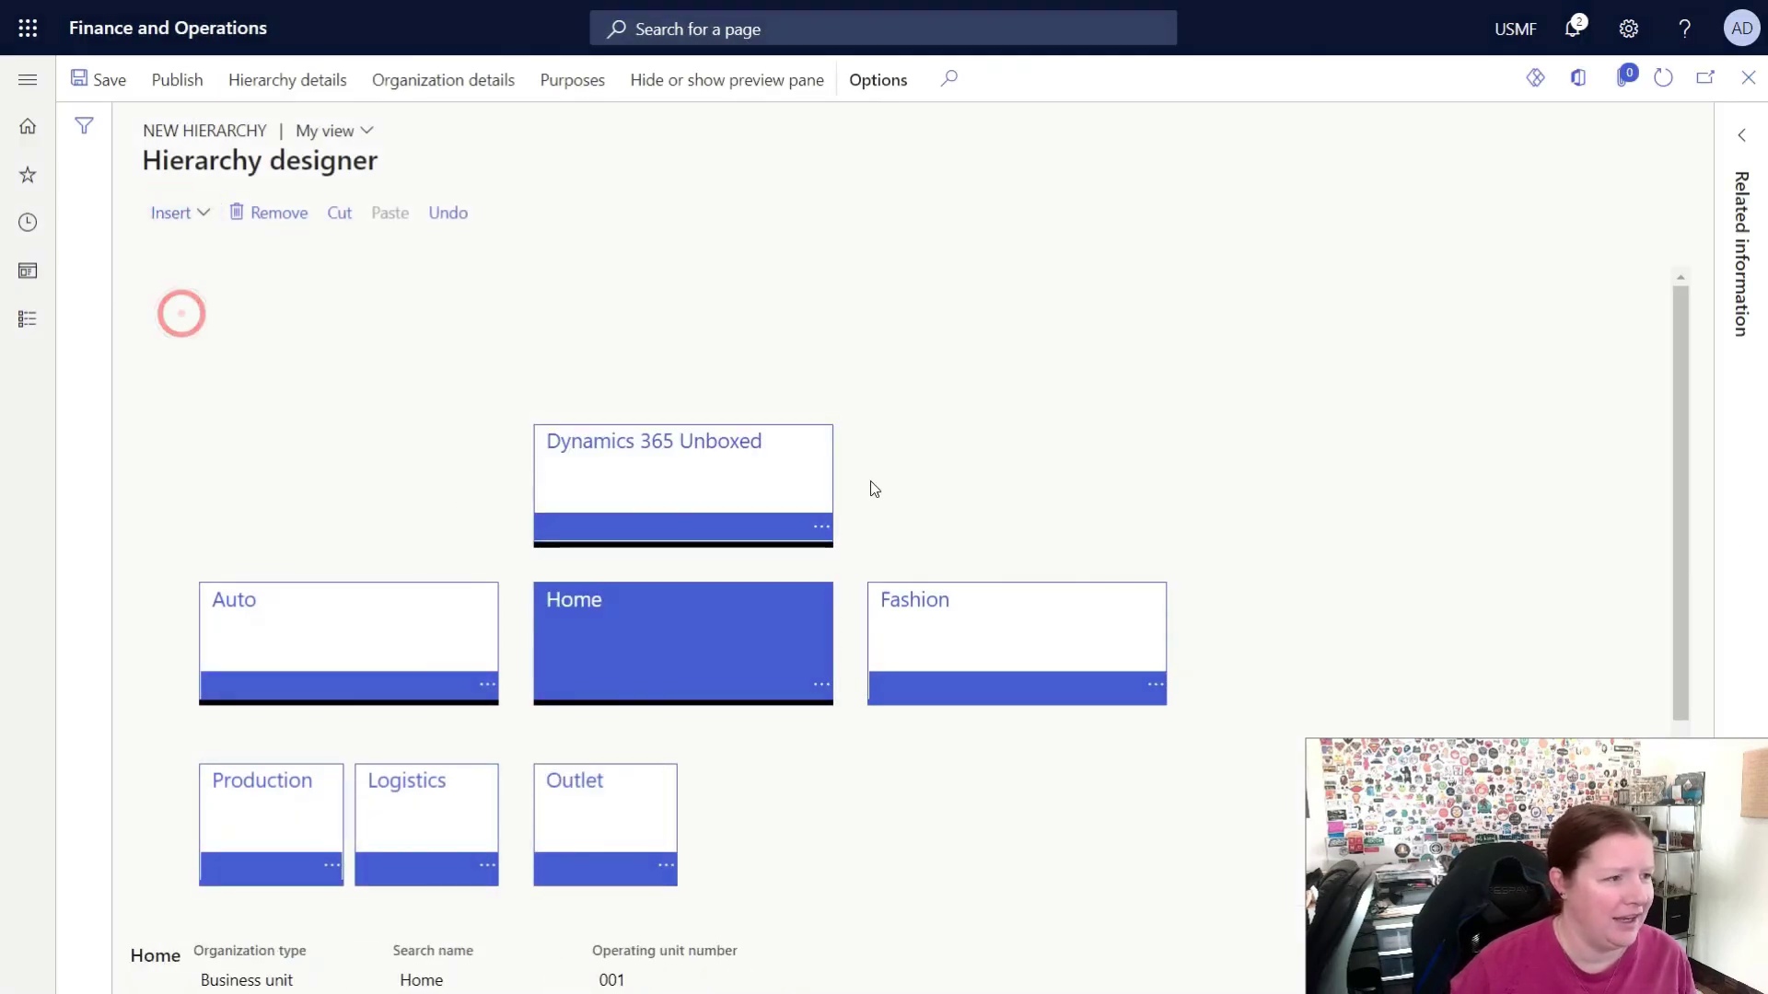
double_click(1087, 568)
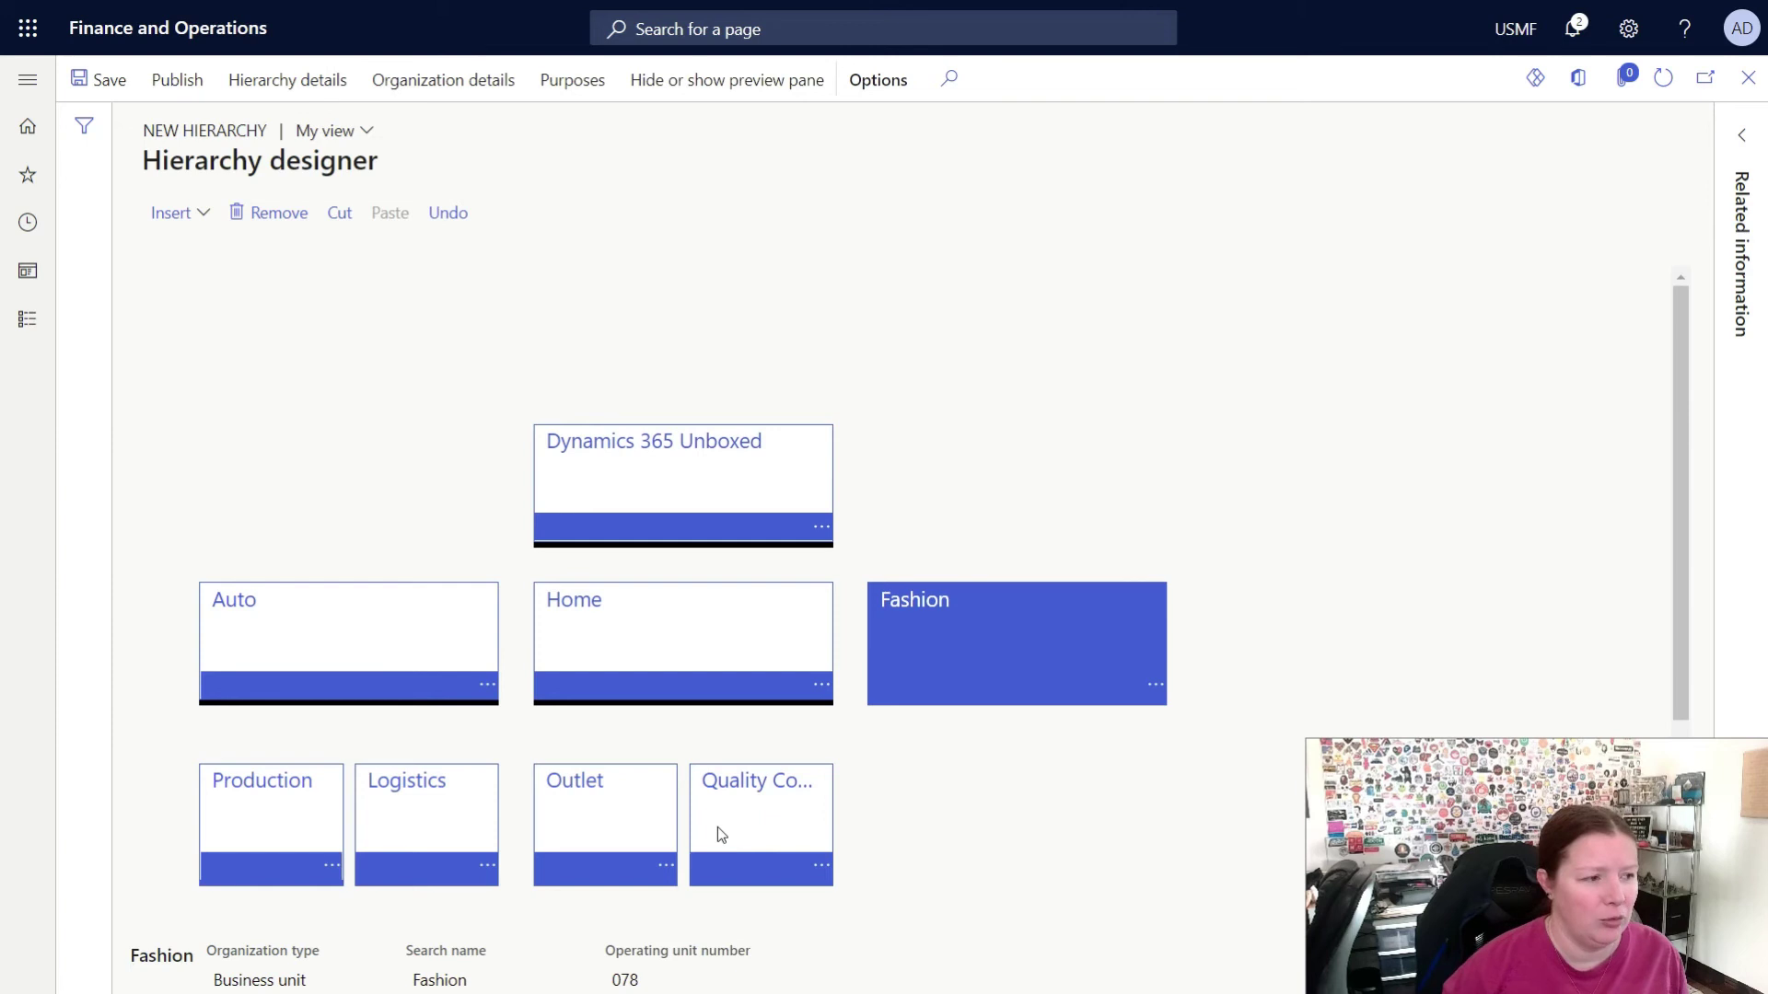
Step: Cut the Outlet cost center and paste it beneath the Fashion business unit
click(577, 827)
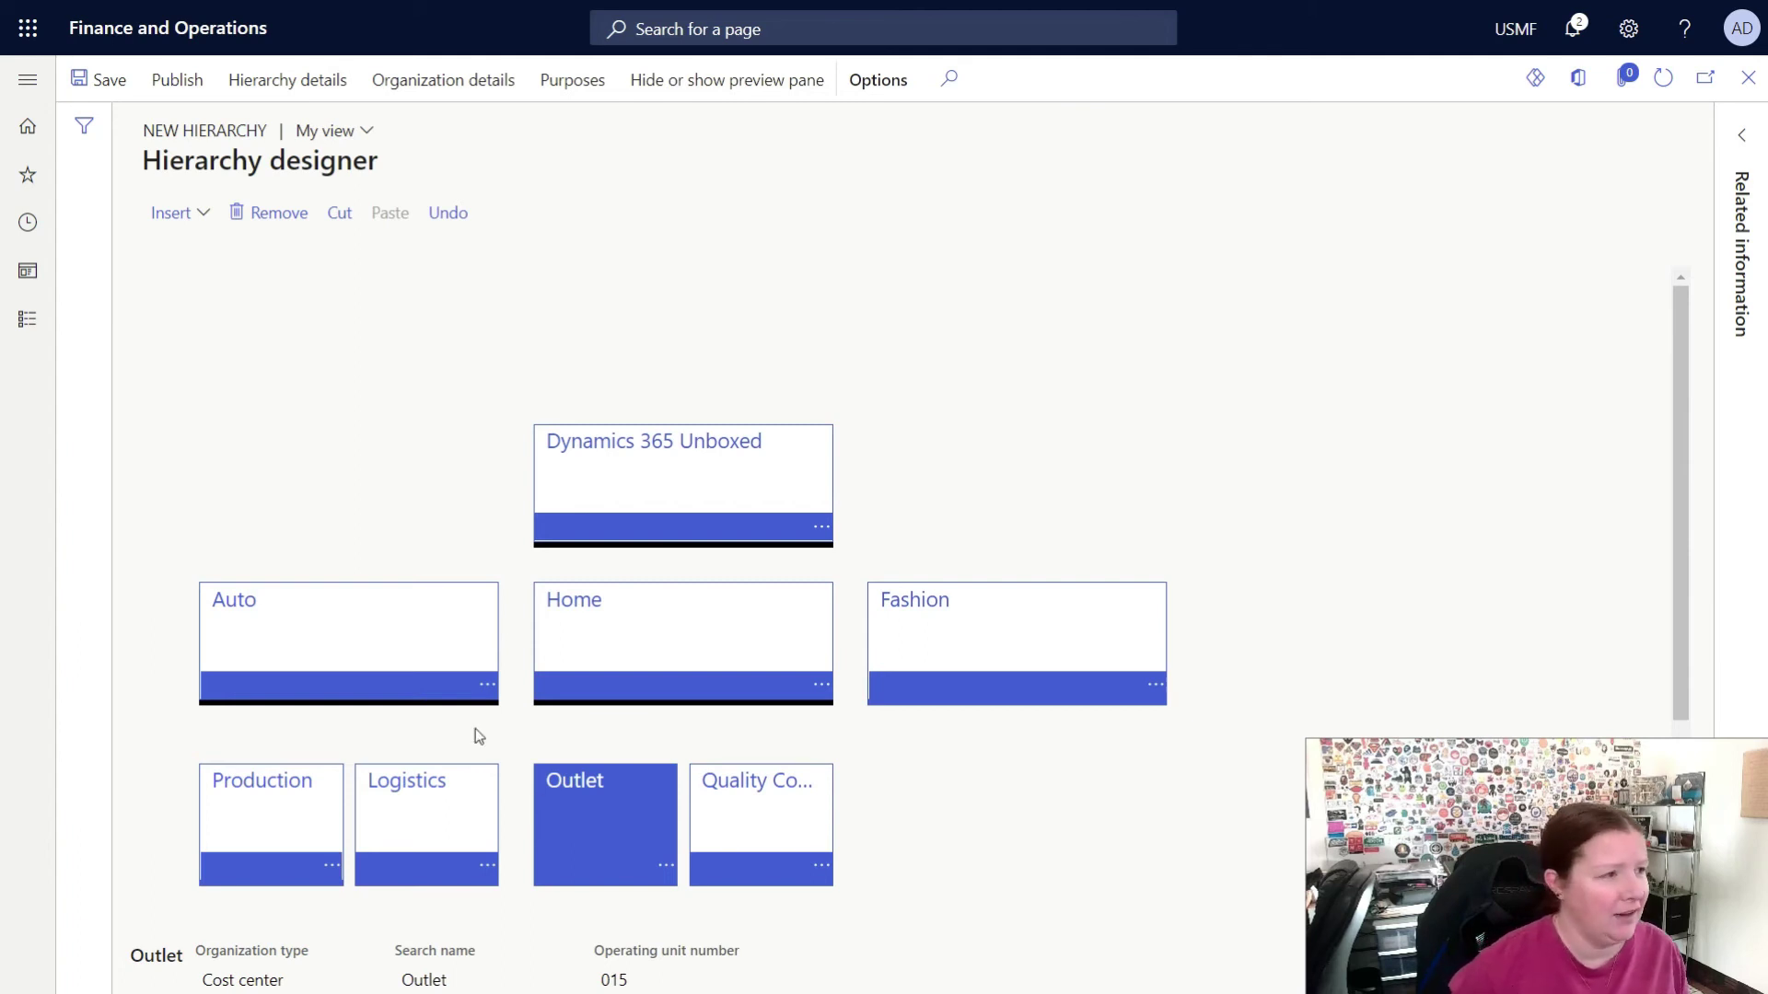
click(335, 213)
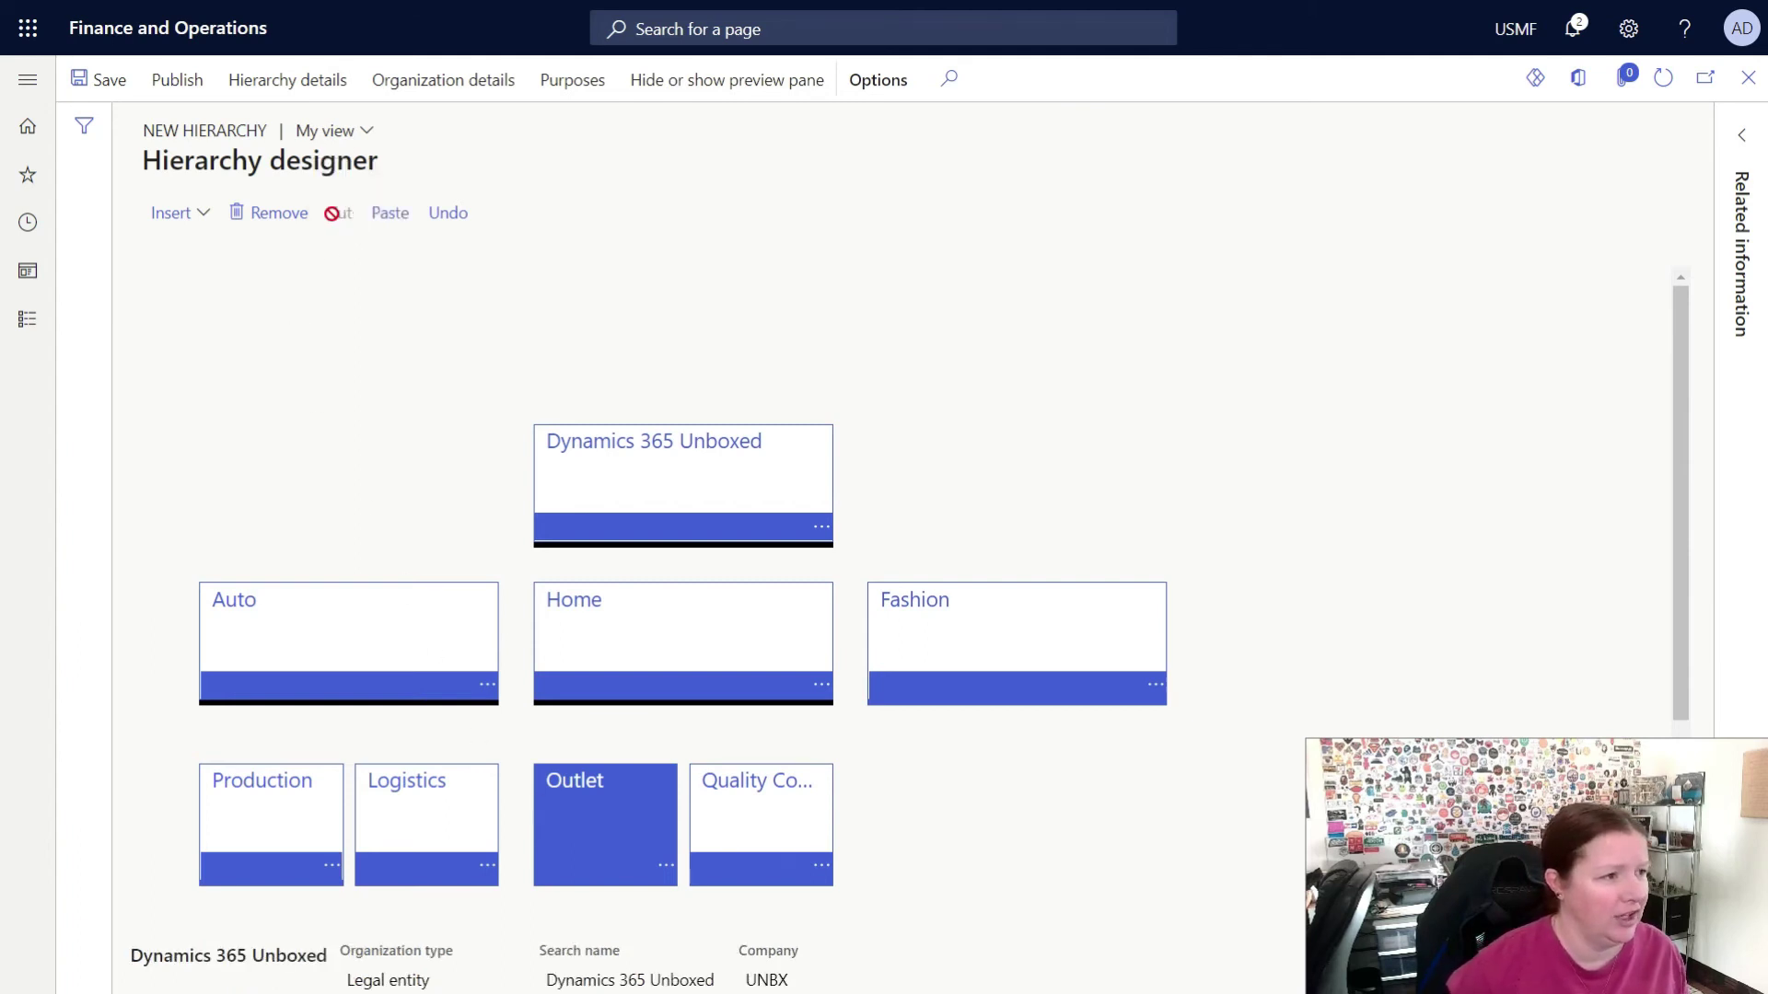
click(1003, 652)
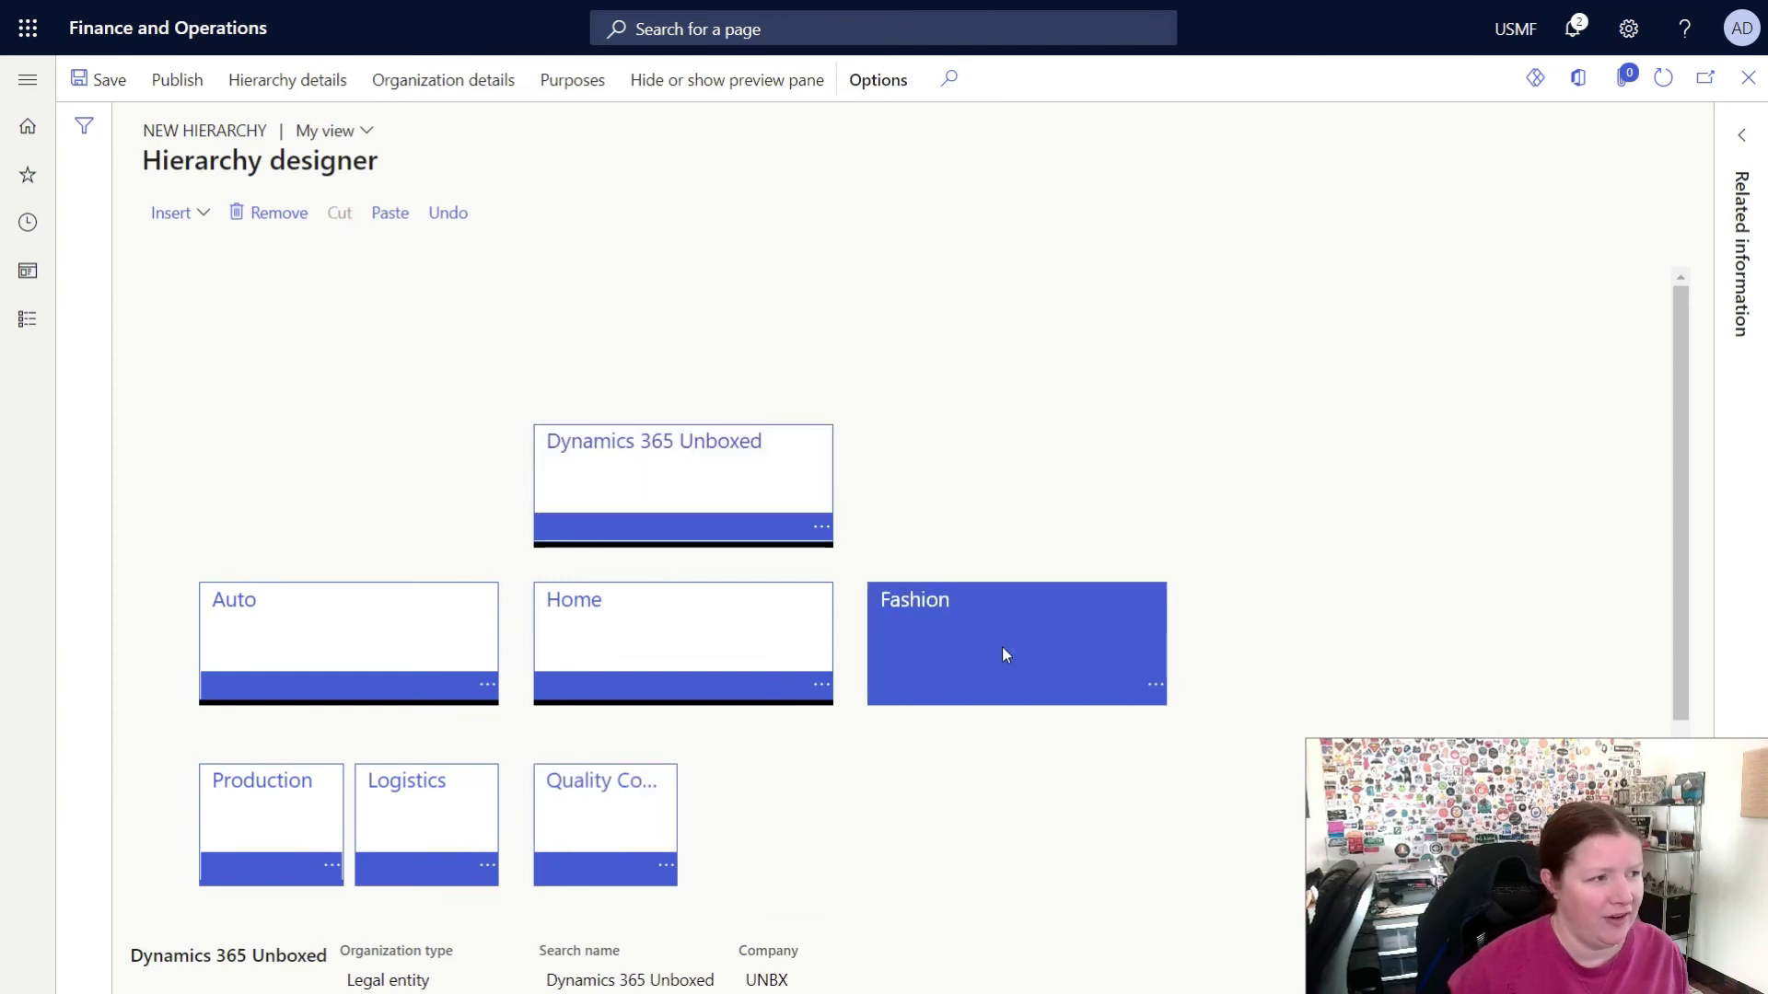
click(411, 216)
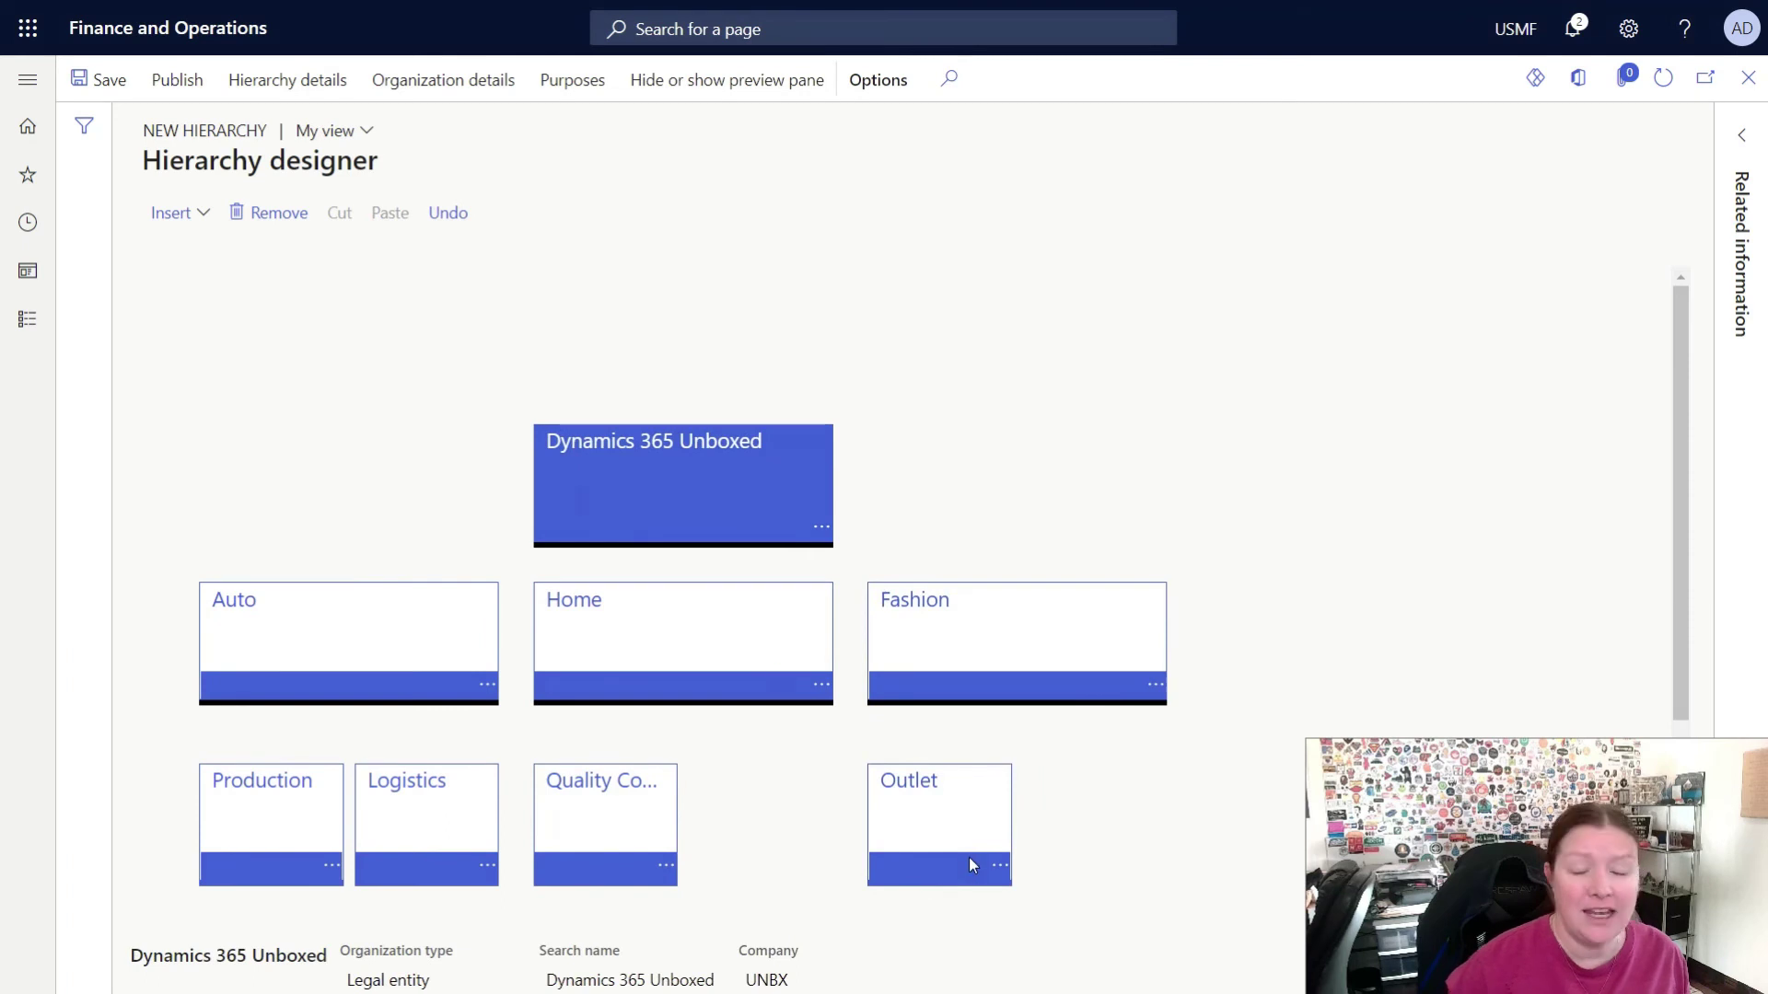
Step: Move Fashion from the legal entity to beneath Home, then check the rearranged chart
click(985, 641)
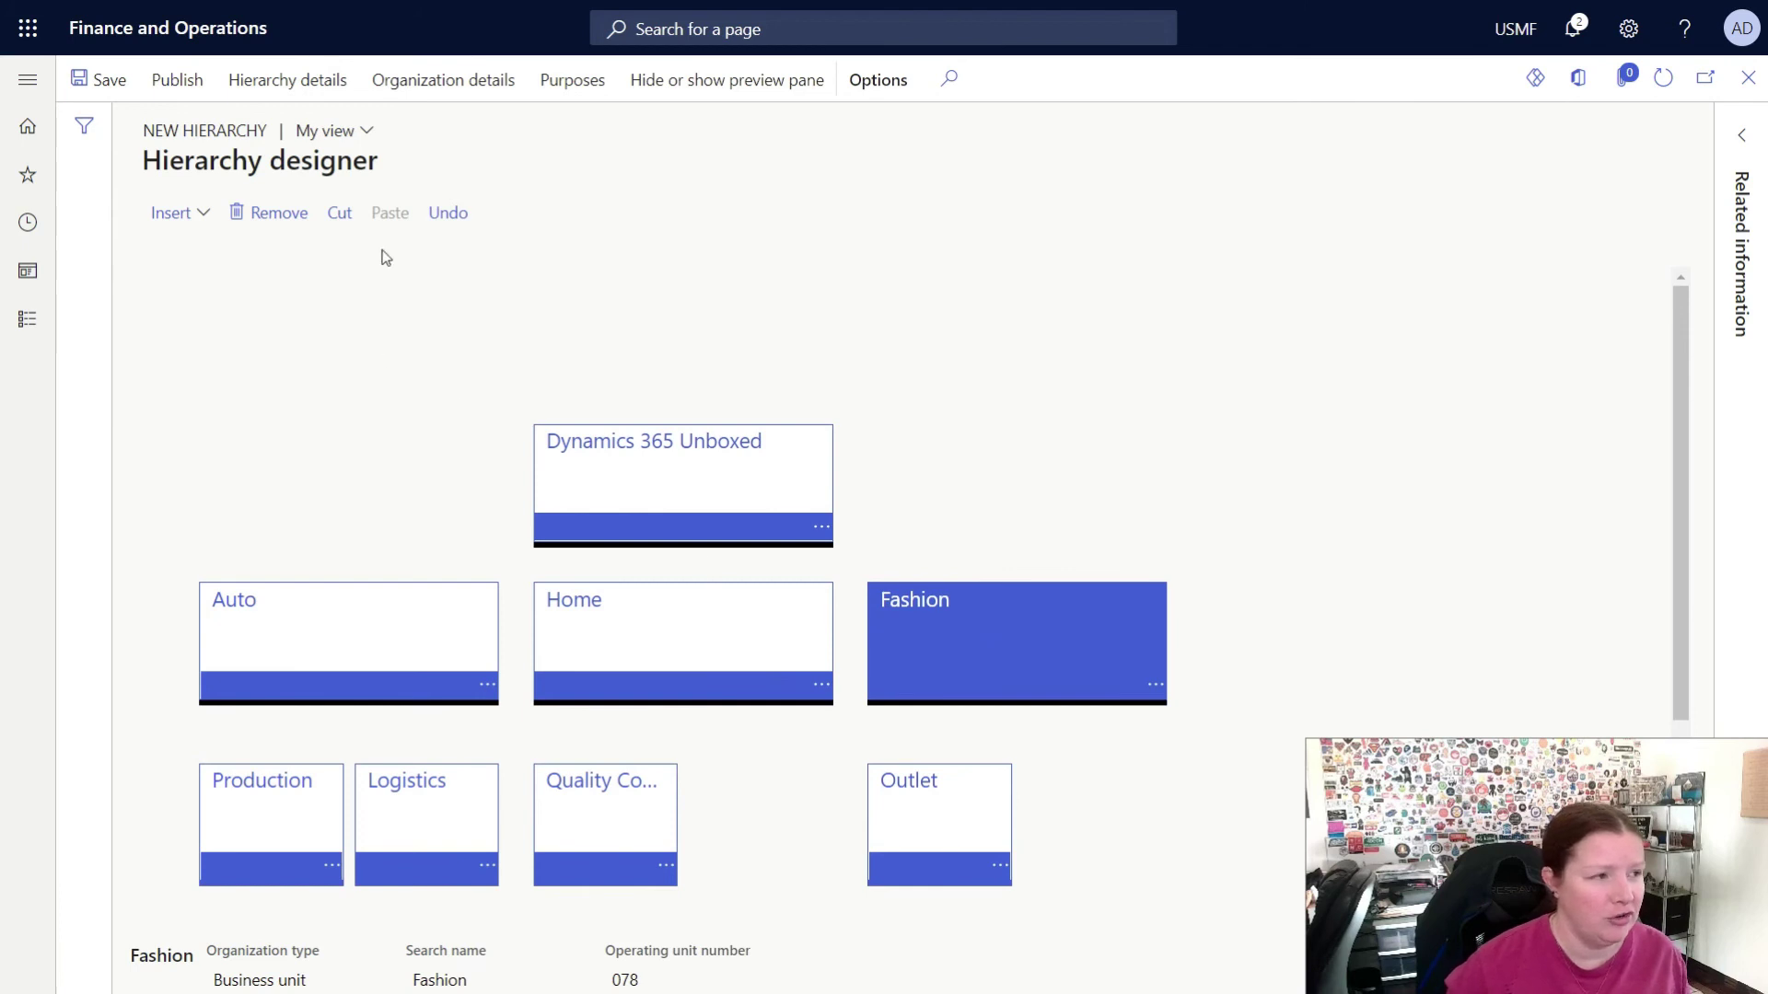
click(335, 212)
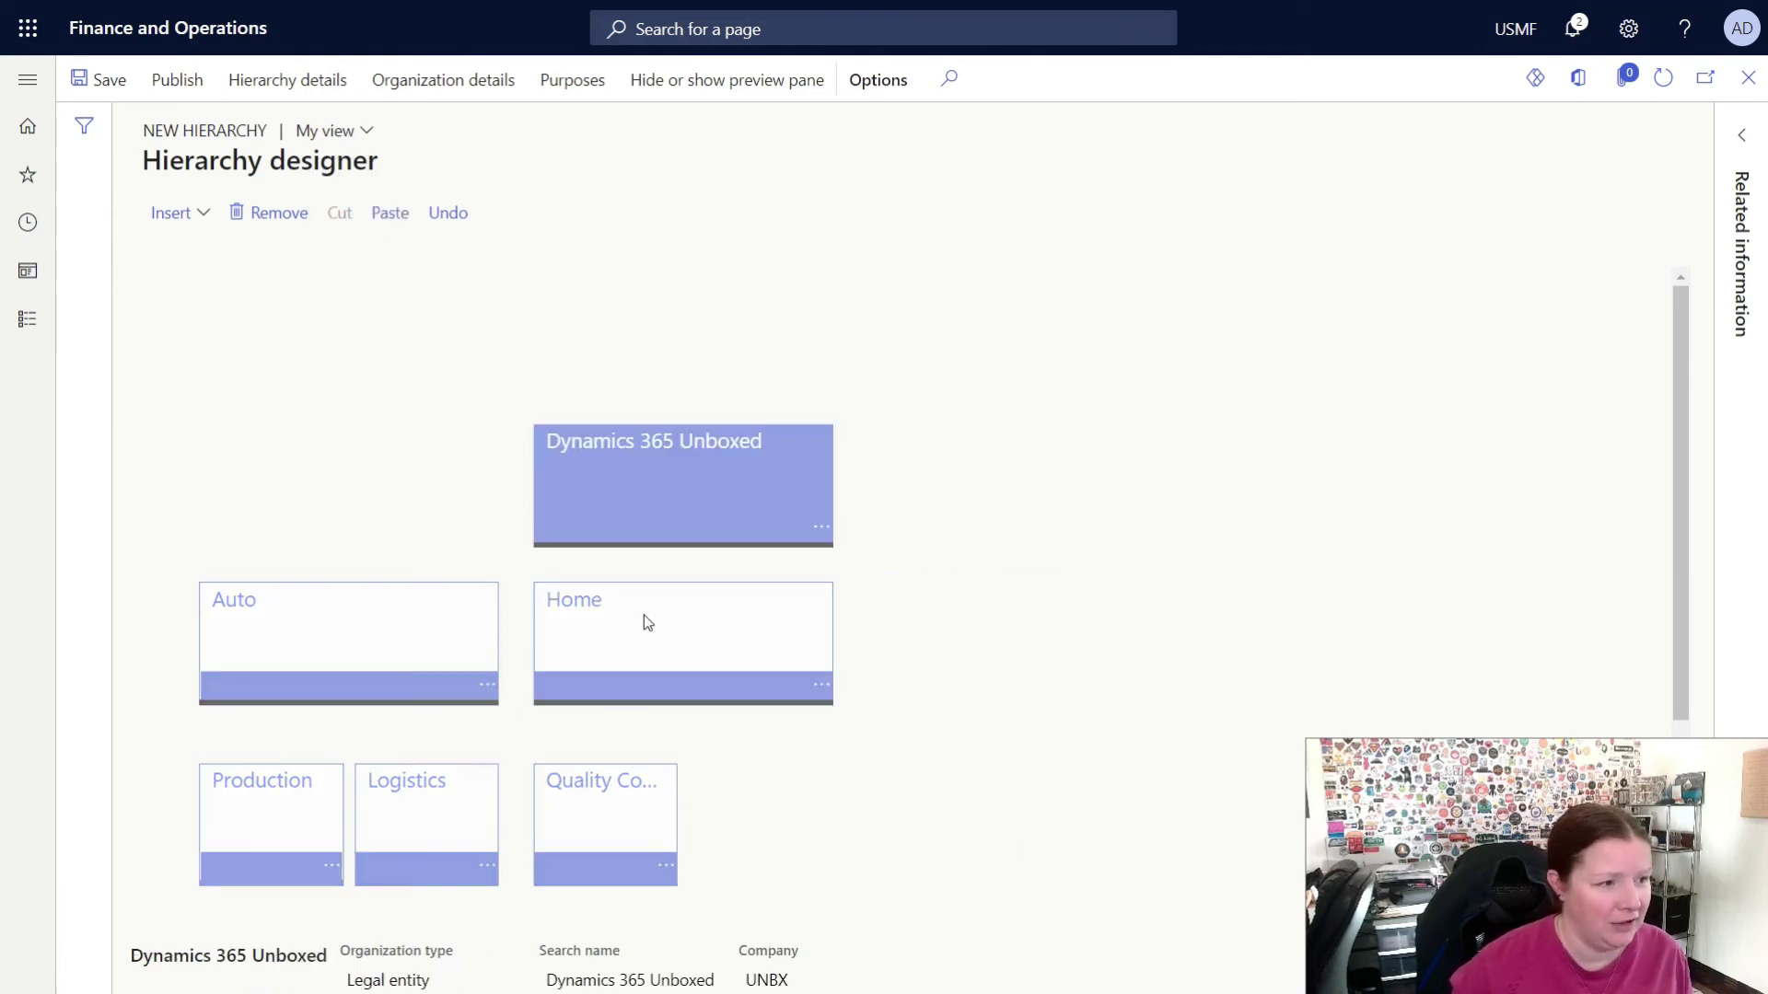
click(714, 637)
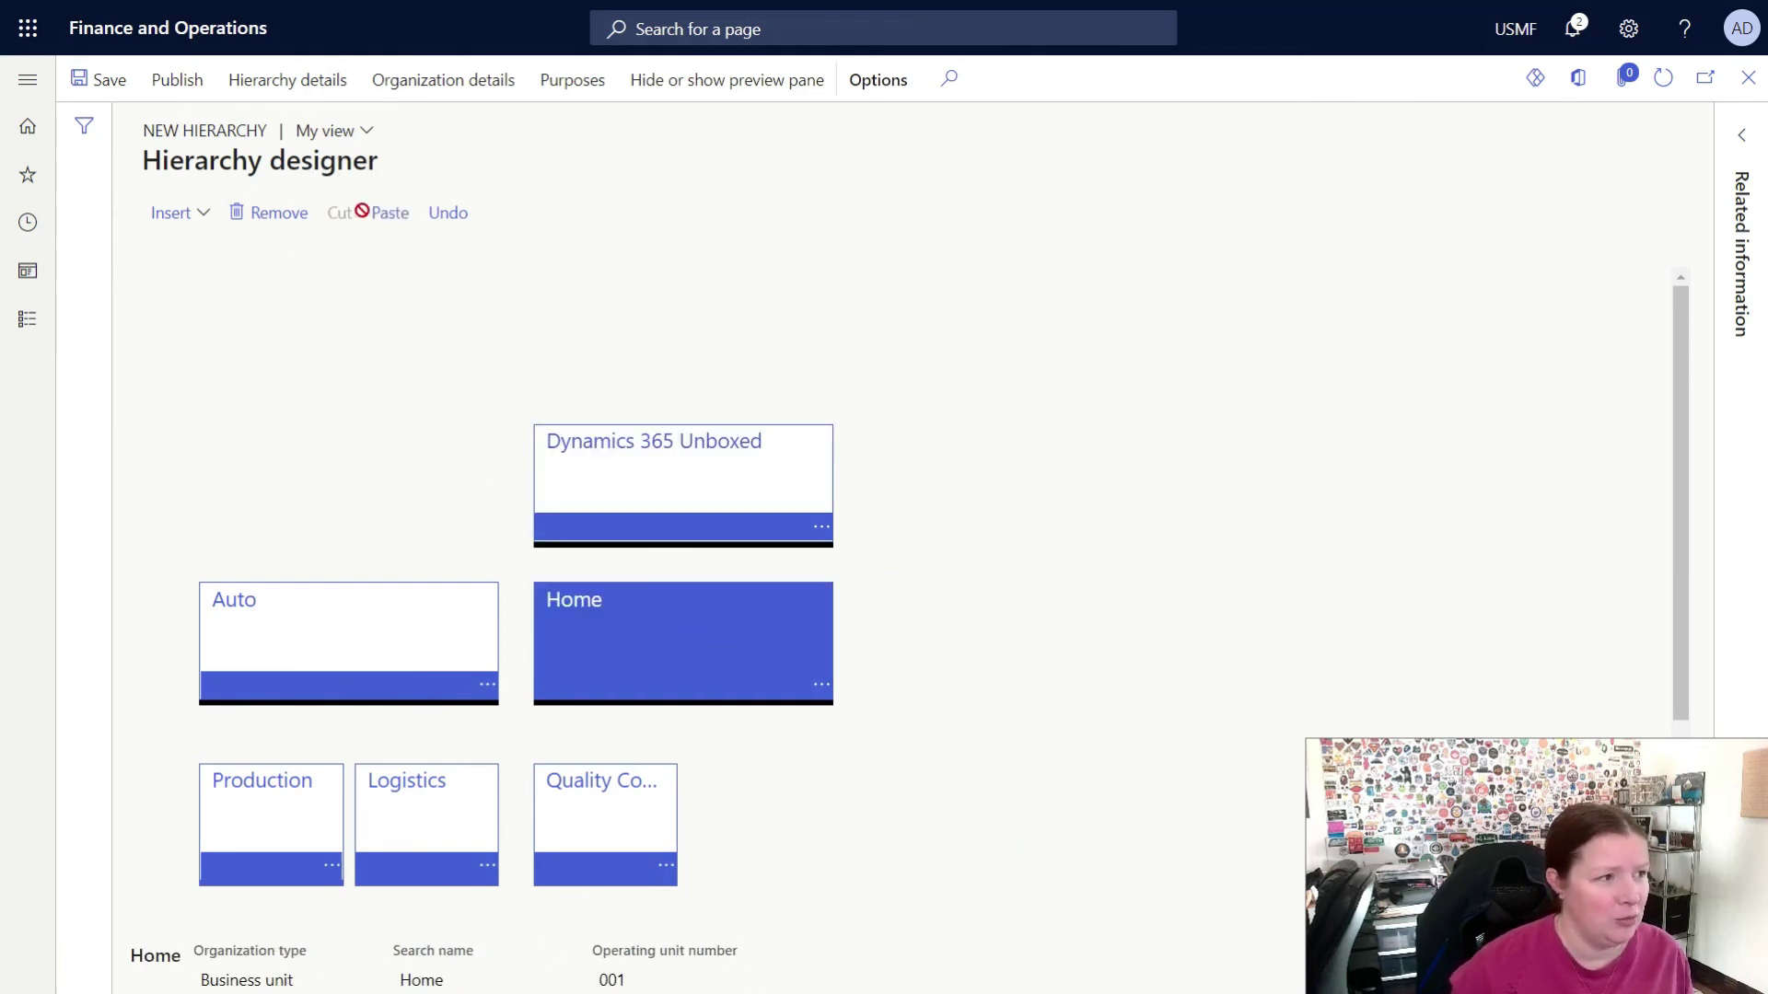
click(390, 213)
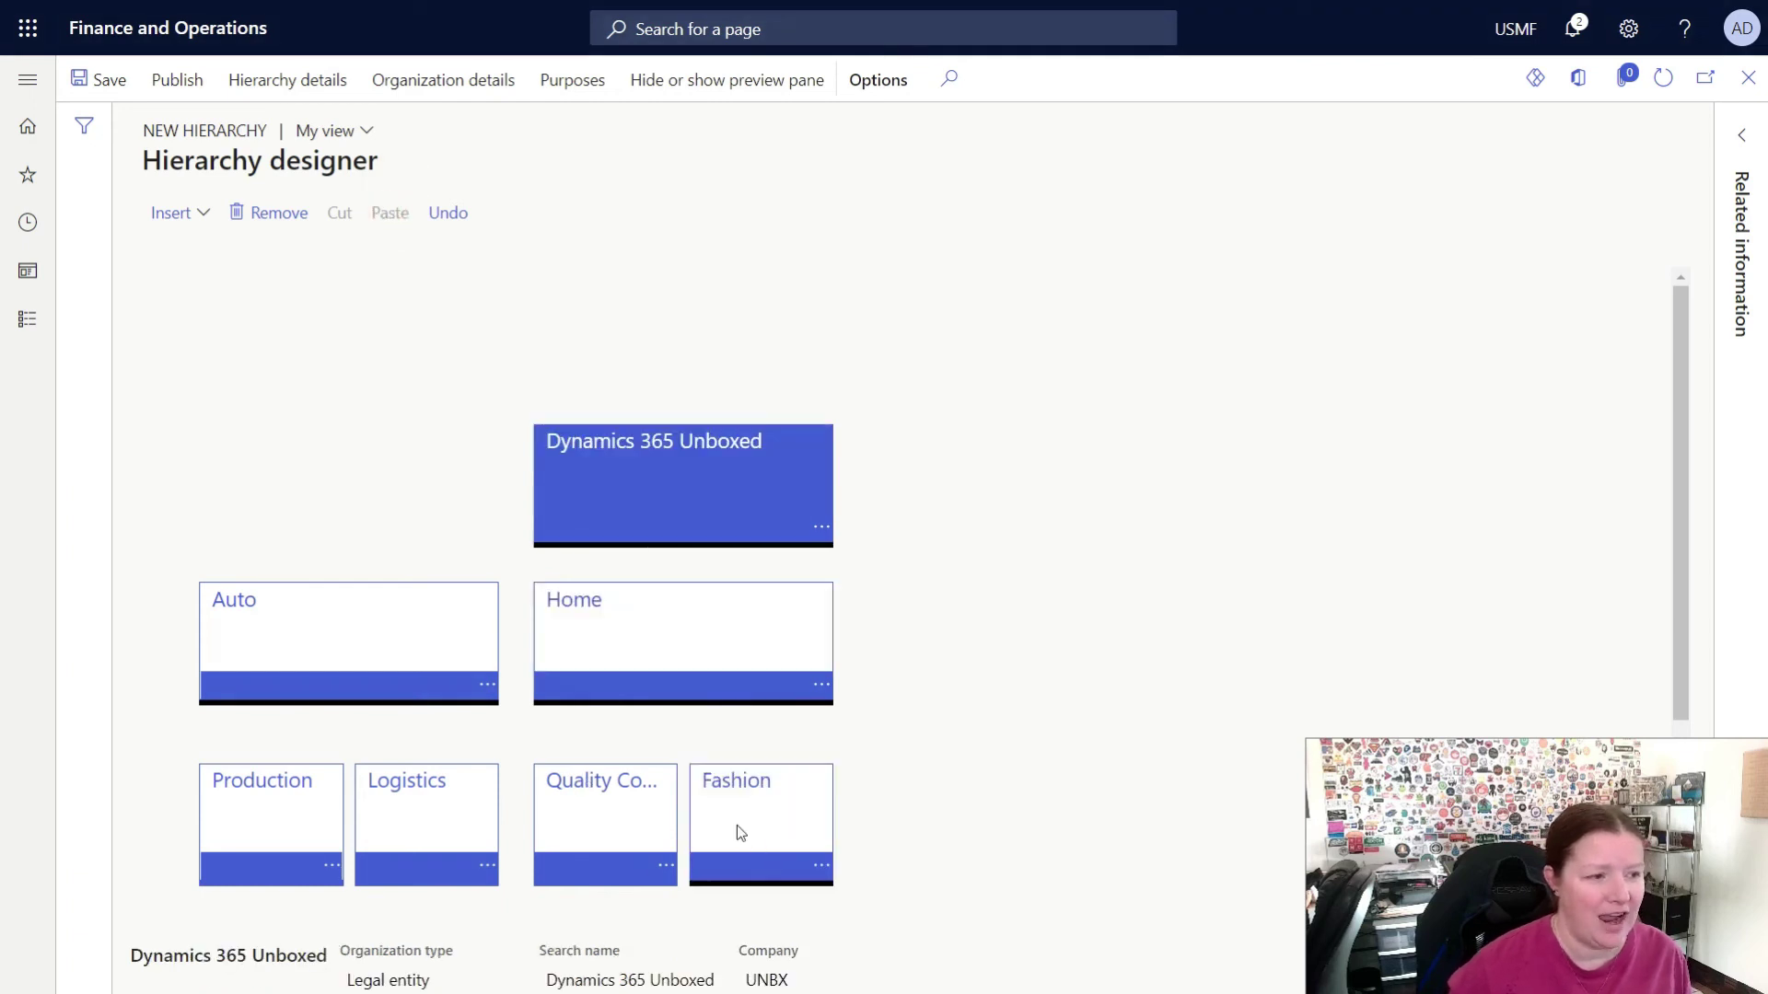
click(824, 872)
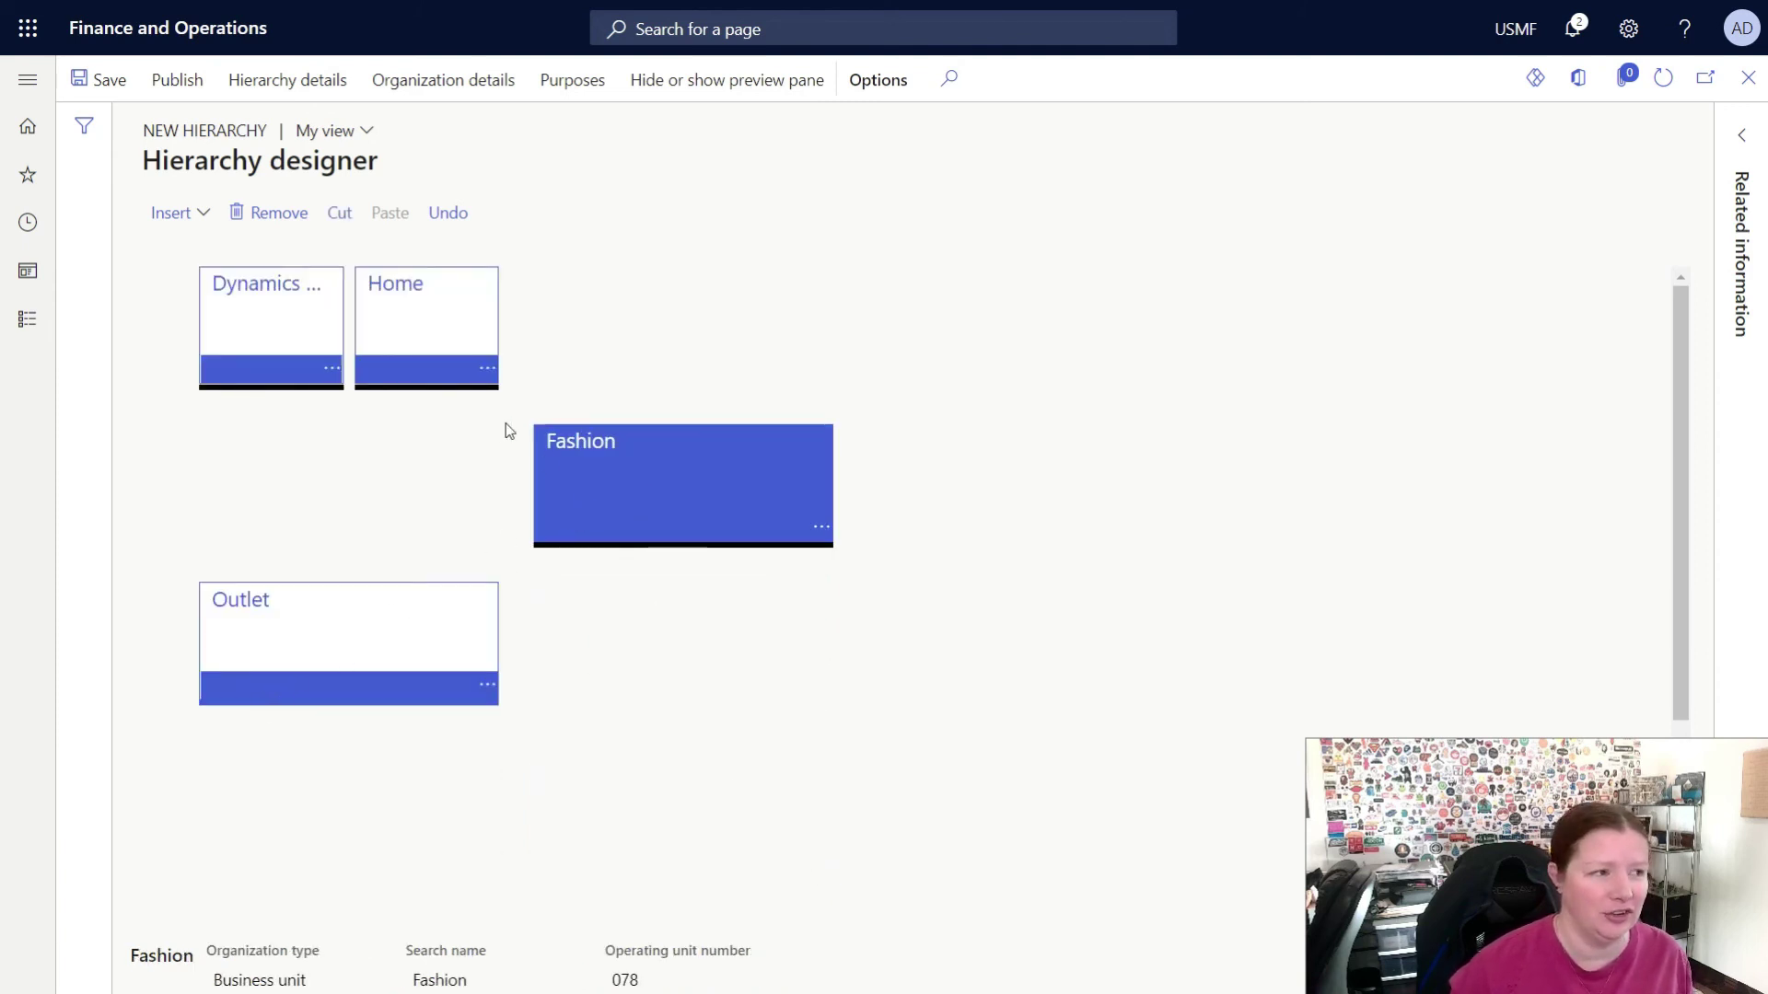
click(334, 371)
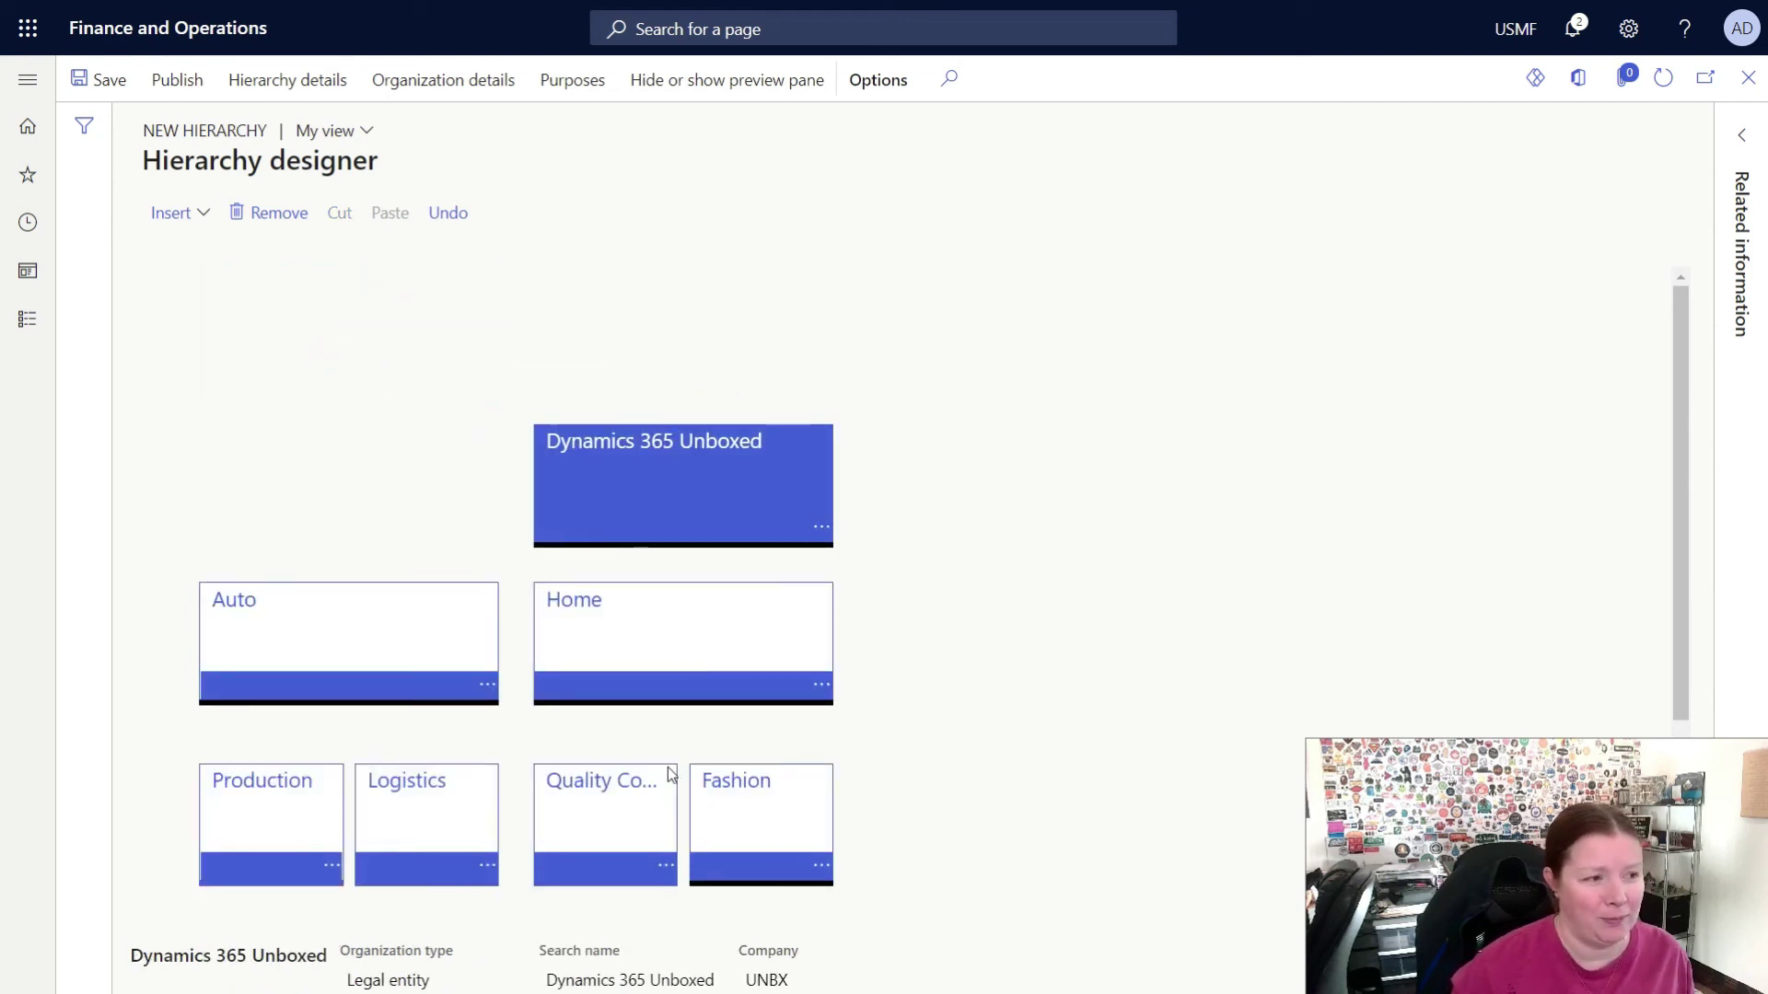
click(1084, 785)
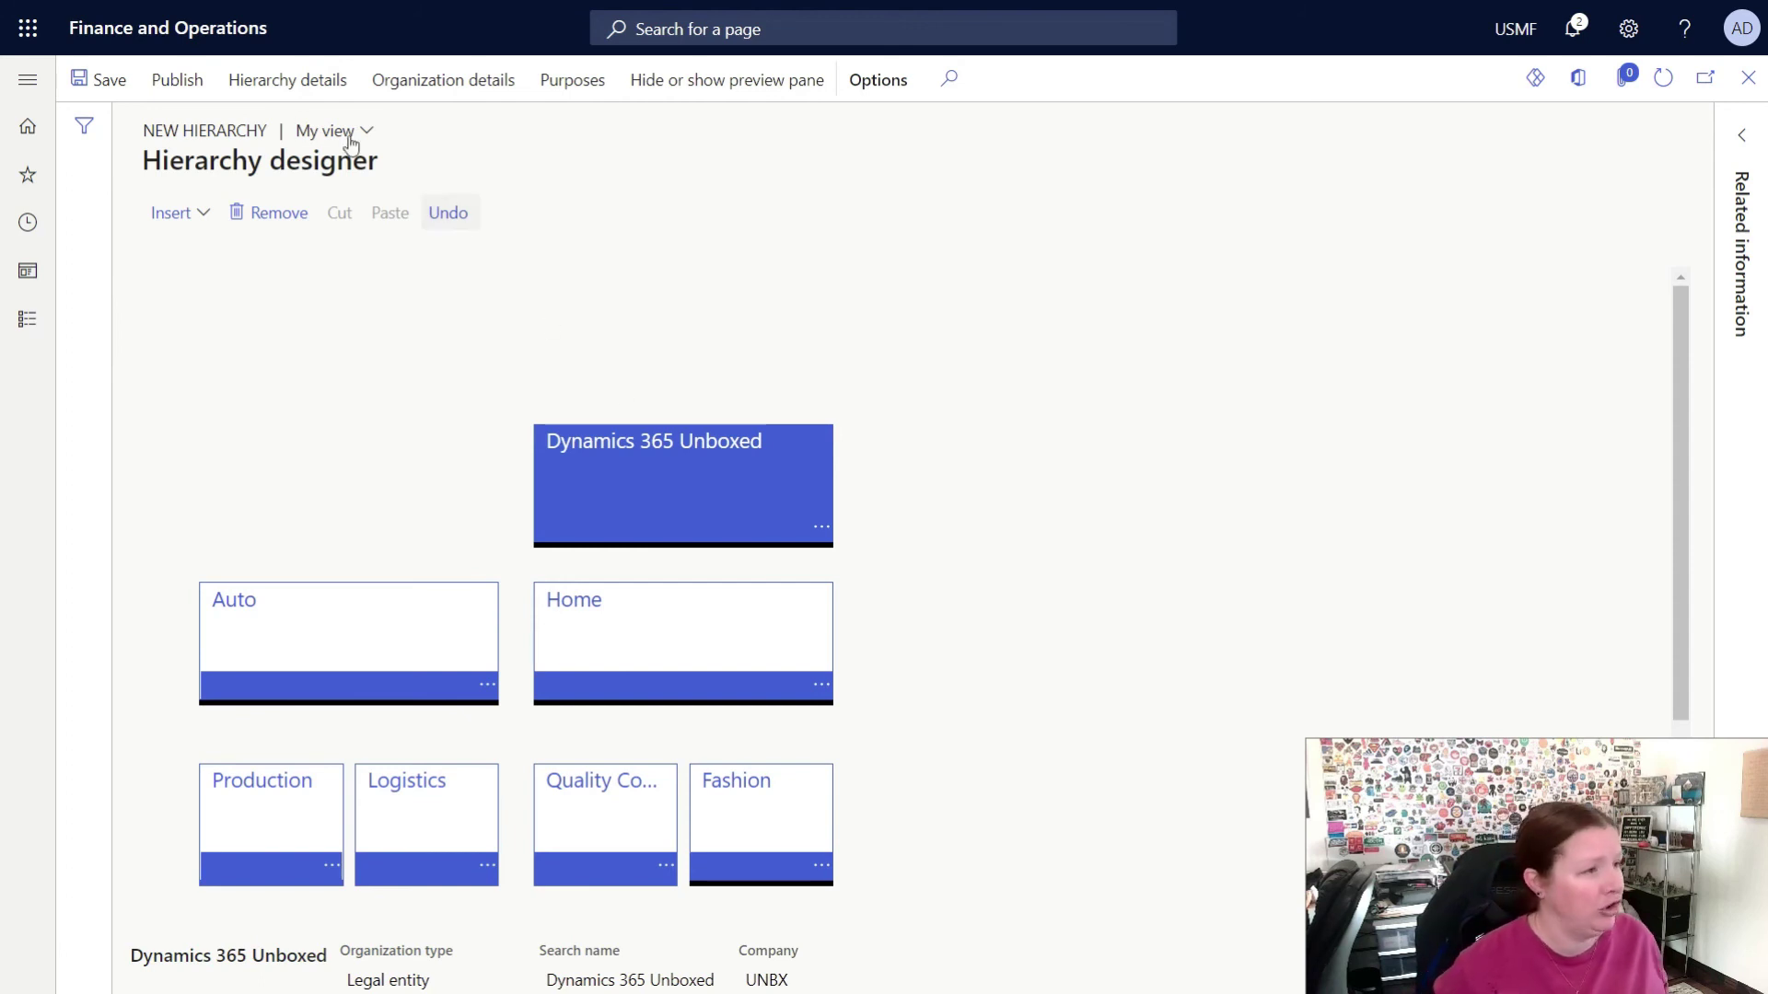
Step: Publish New Hierarchy with today, 10/8/2021, as the effective date
click(181, 82)
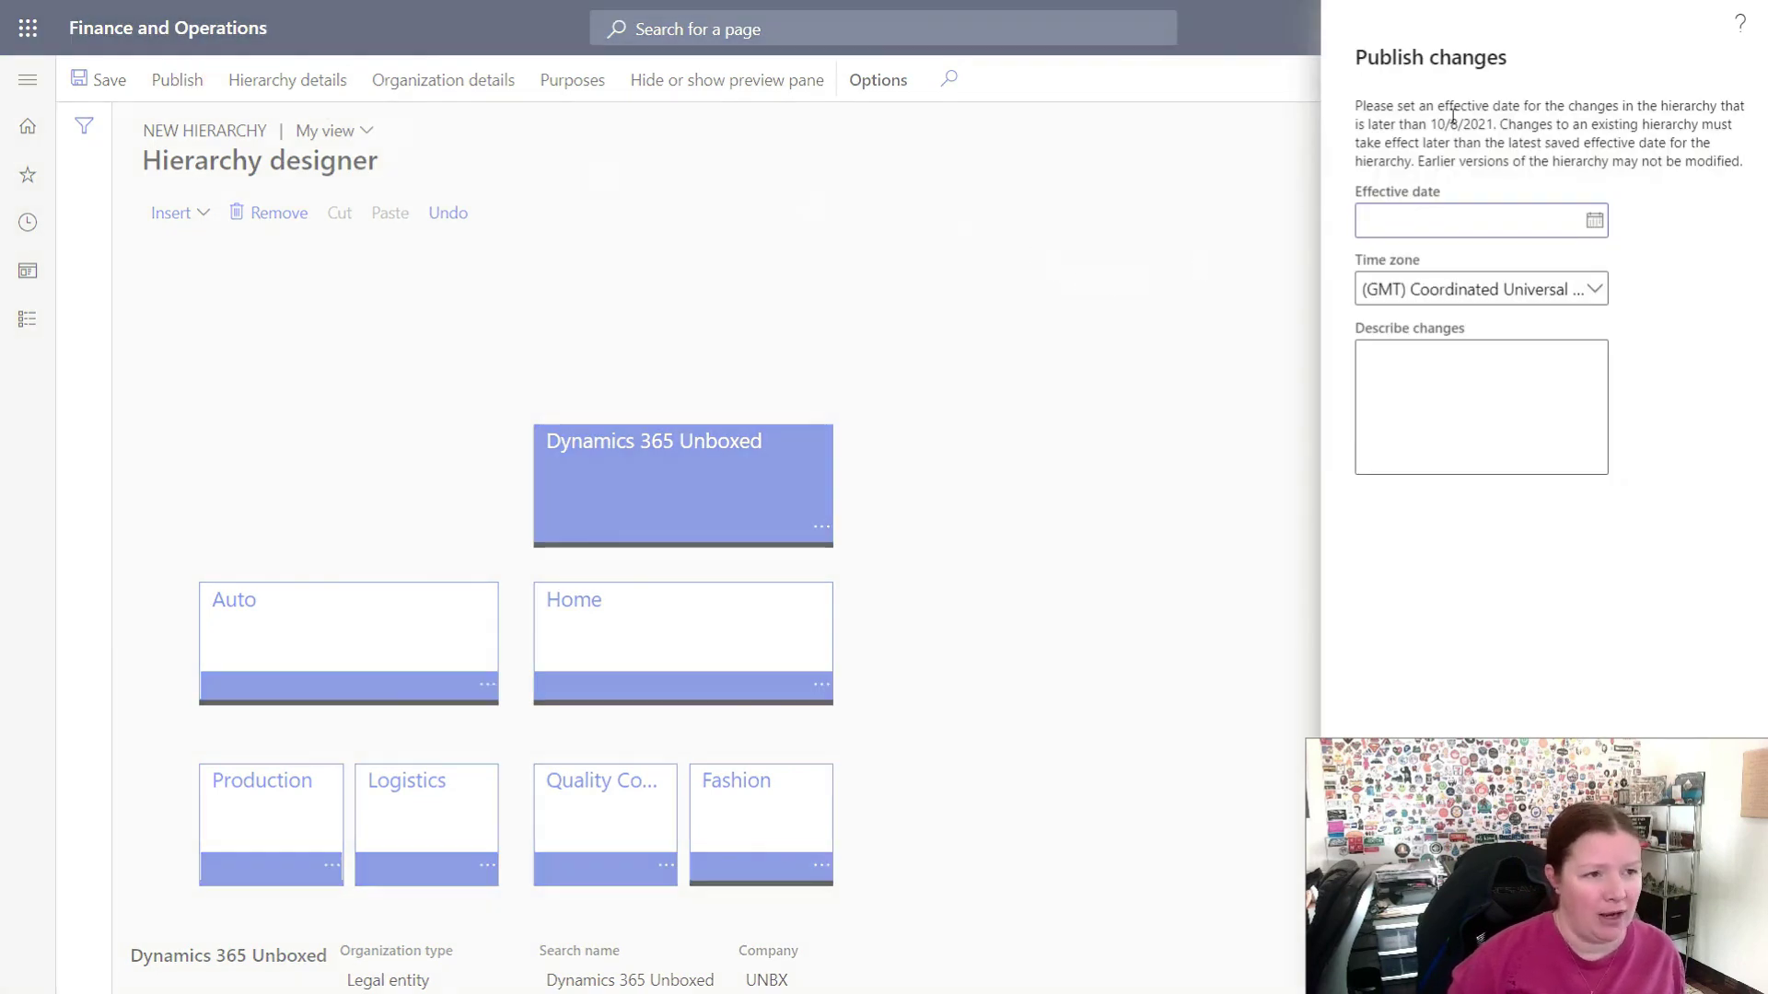
click(1407, 235)
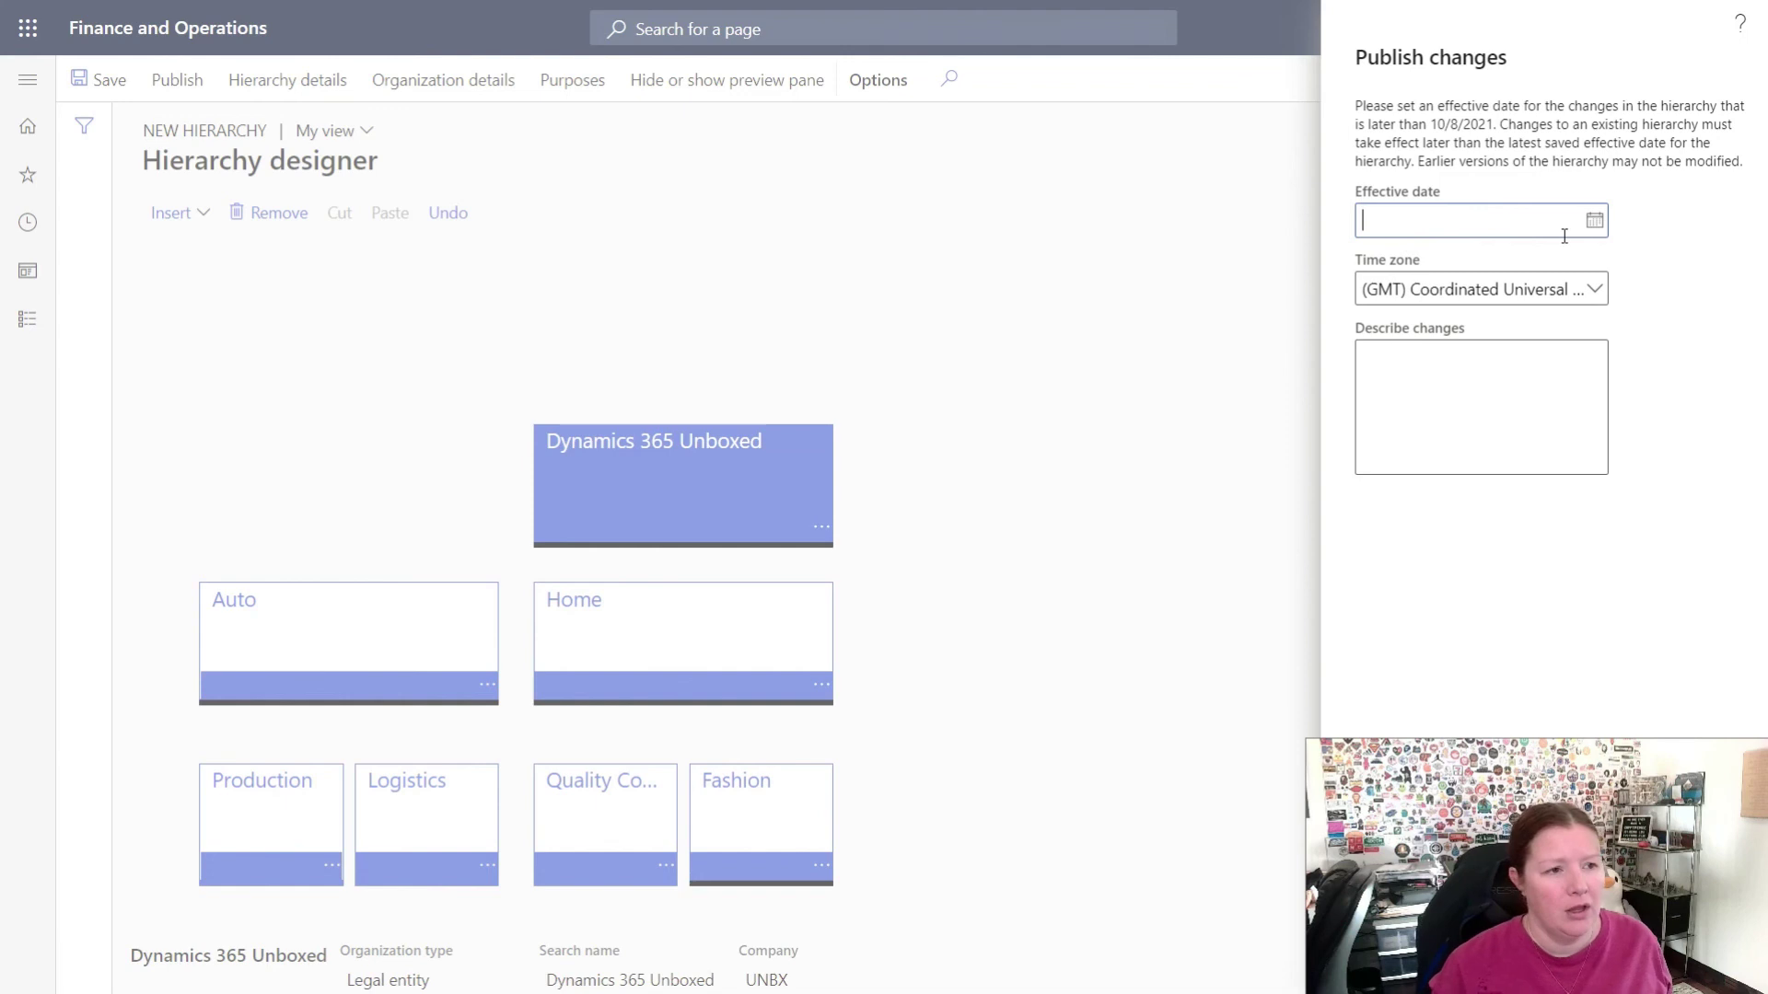
click(1599, 226)
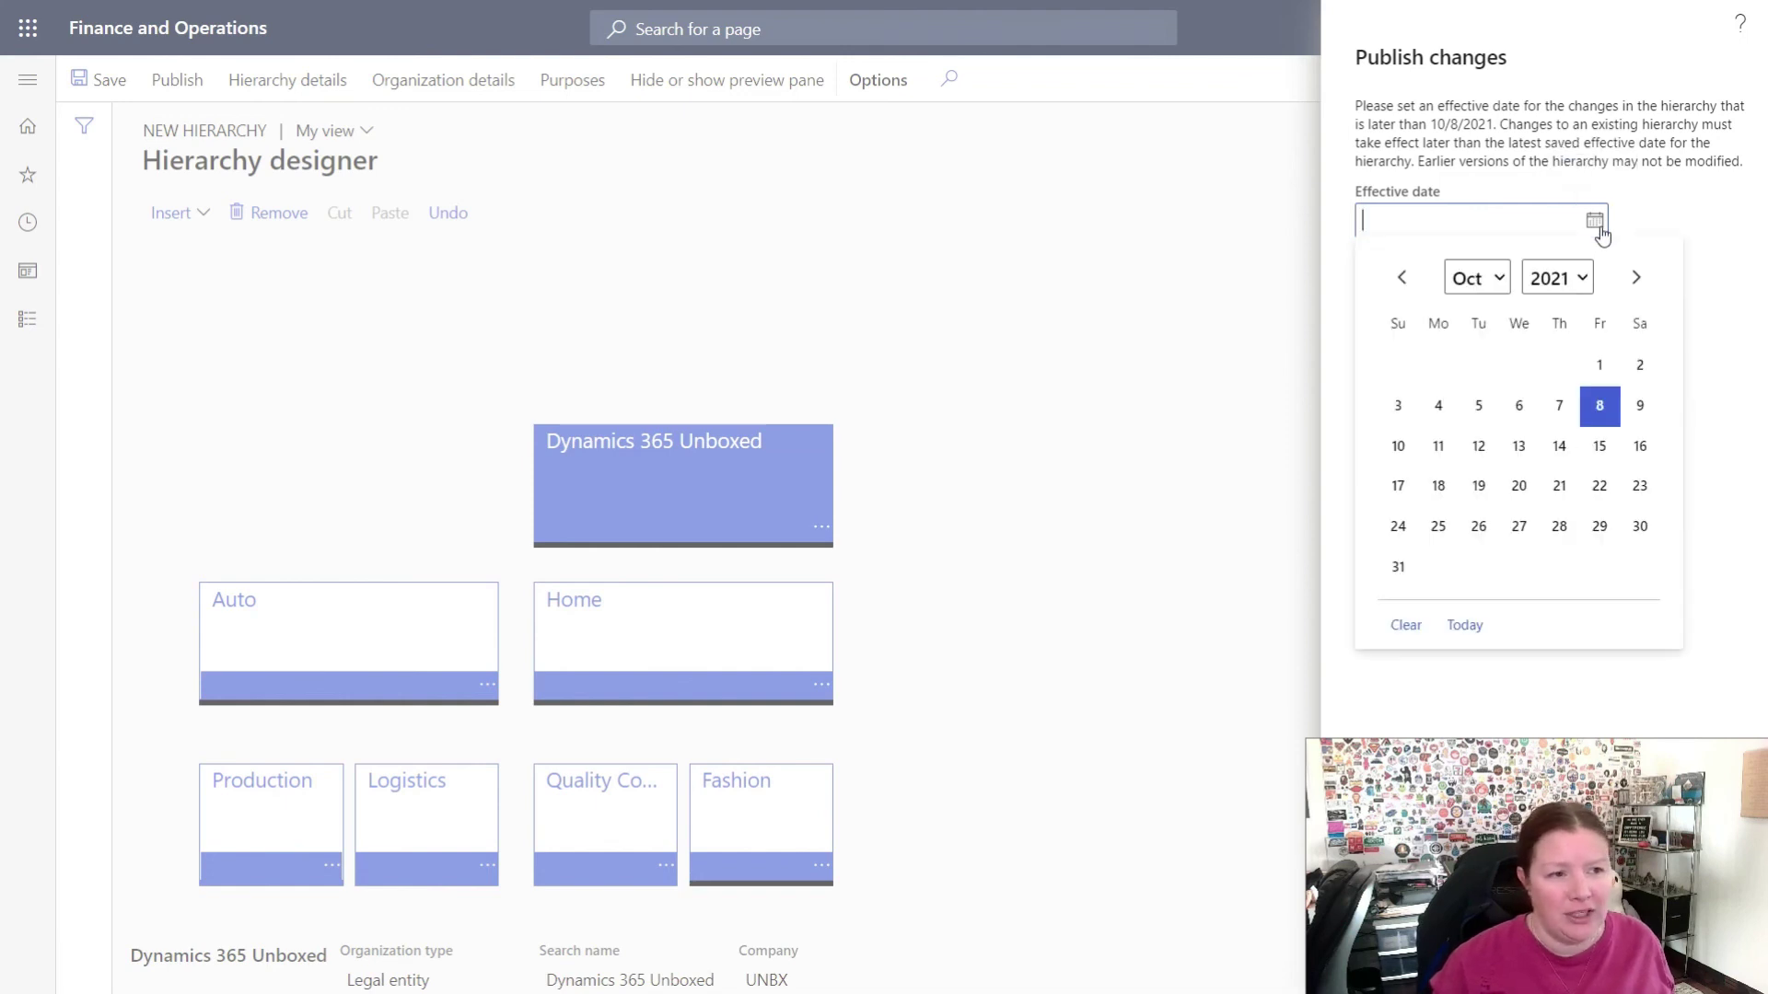
click(1468, 626)
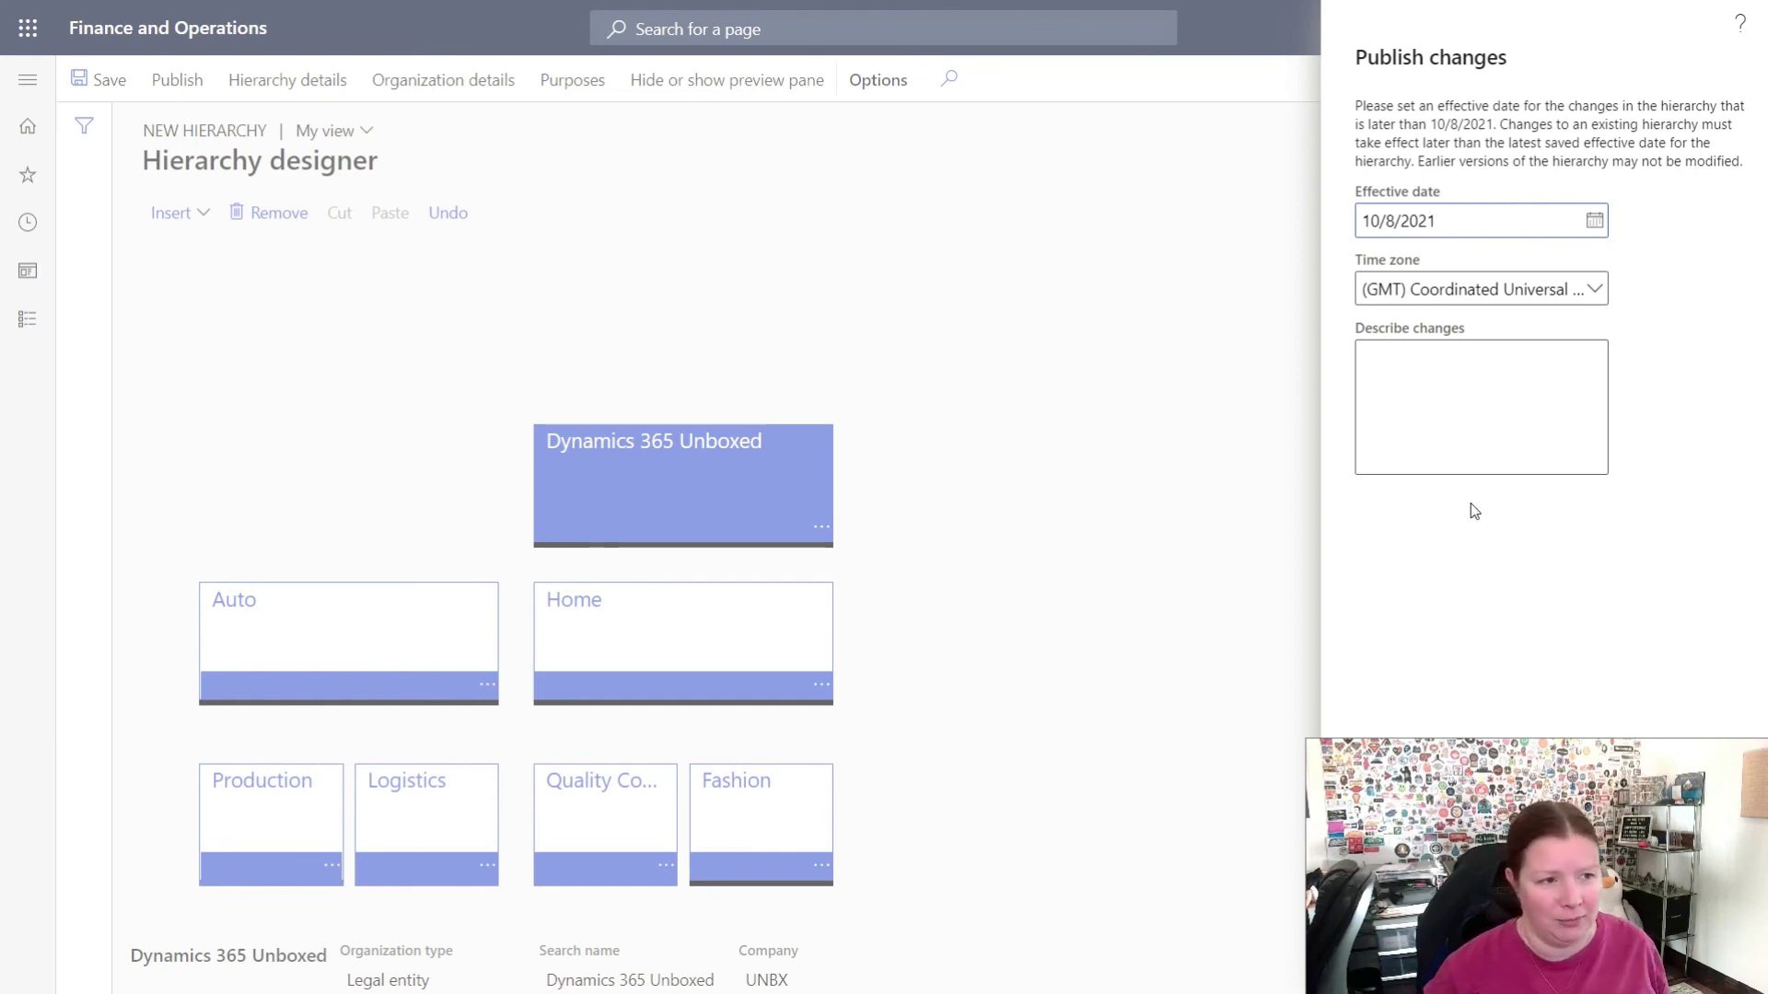
click(1468, 426)
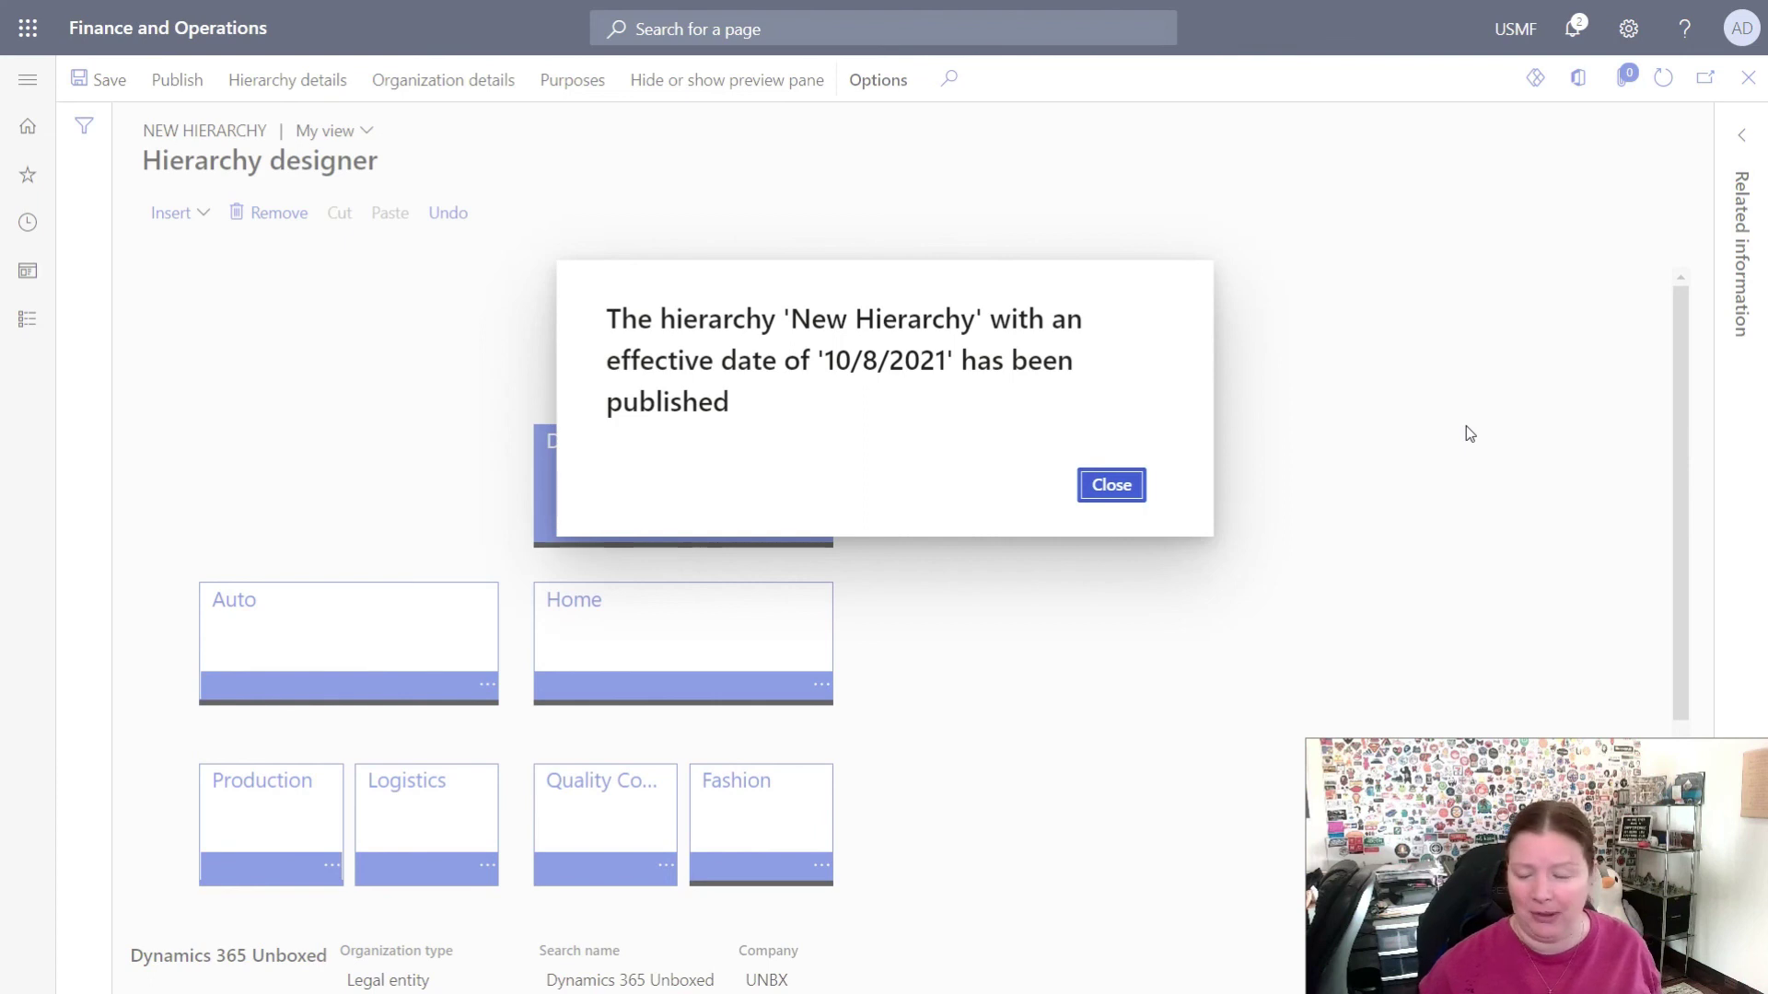
Step: Dismiss the published confirmation and close the Hierarchy designer
click(1112, 486)
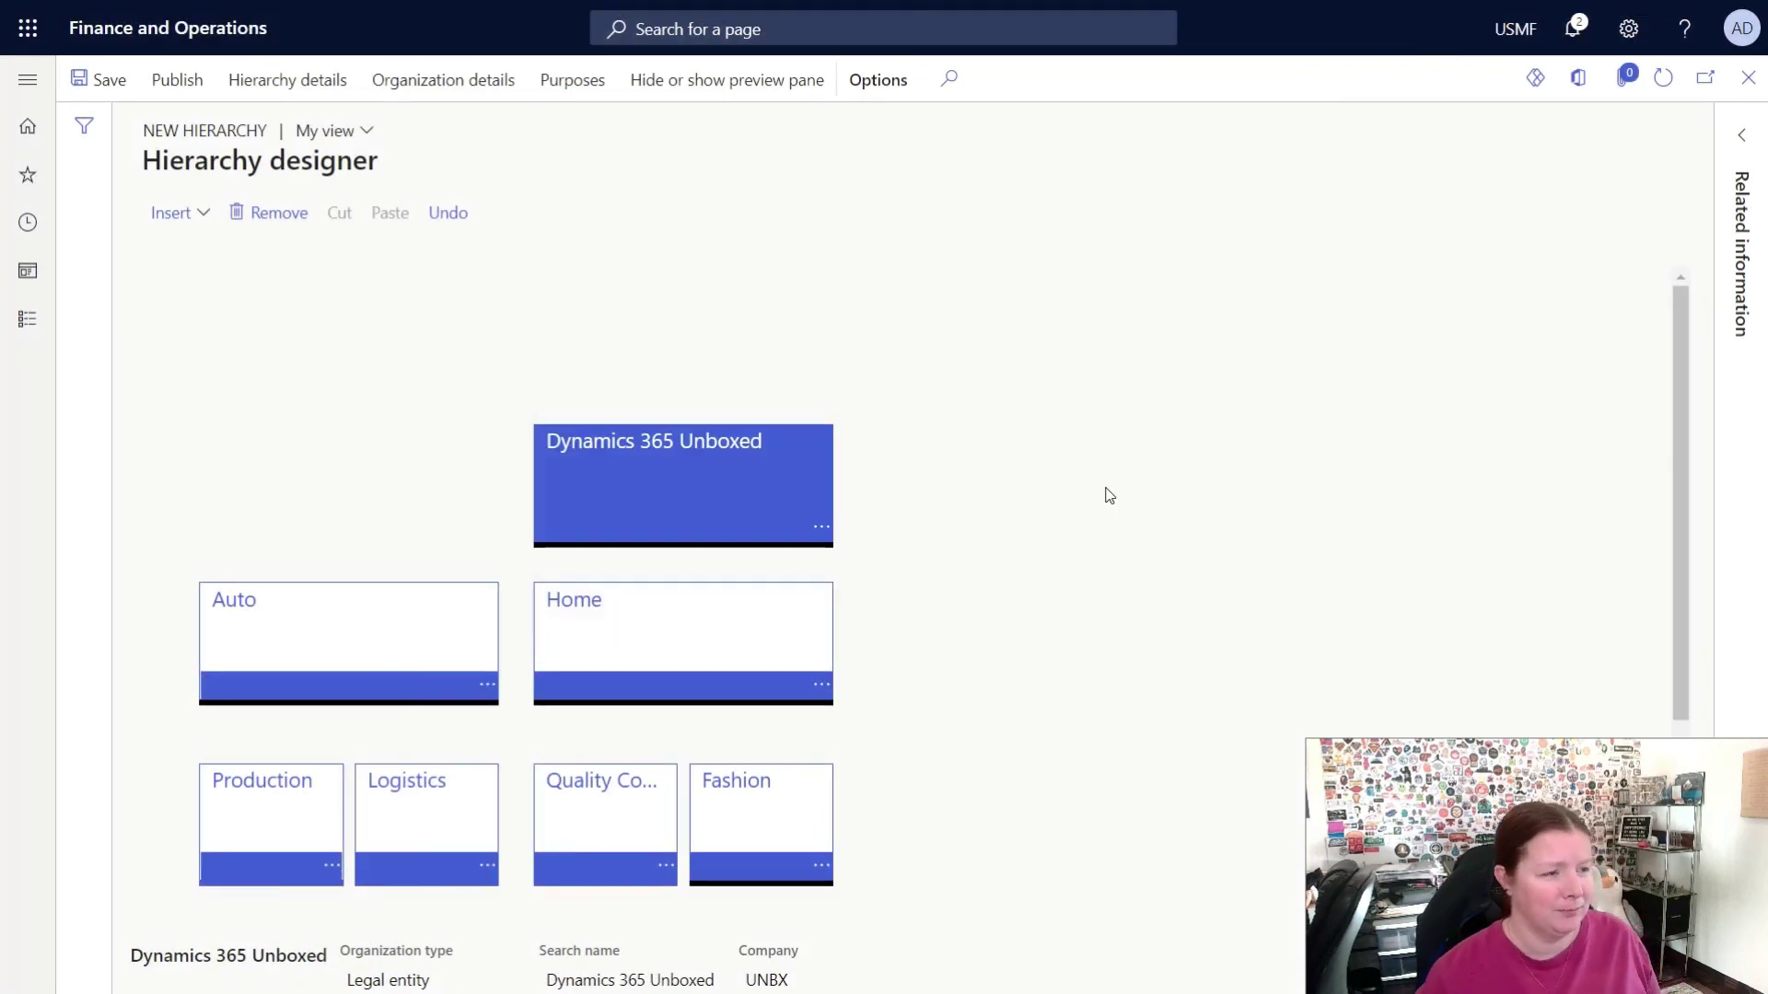
click(1749, 80)
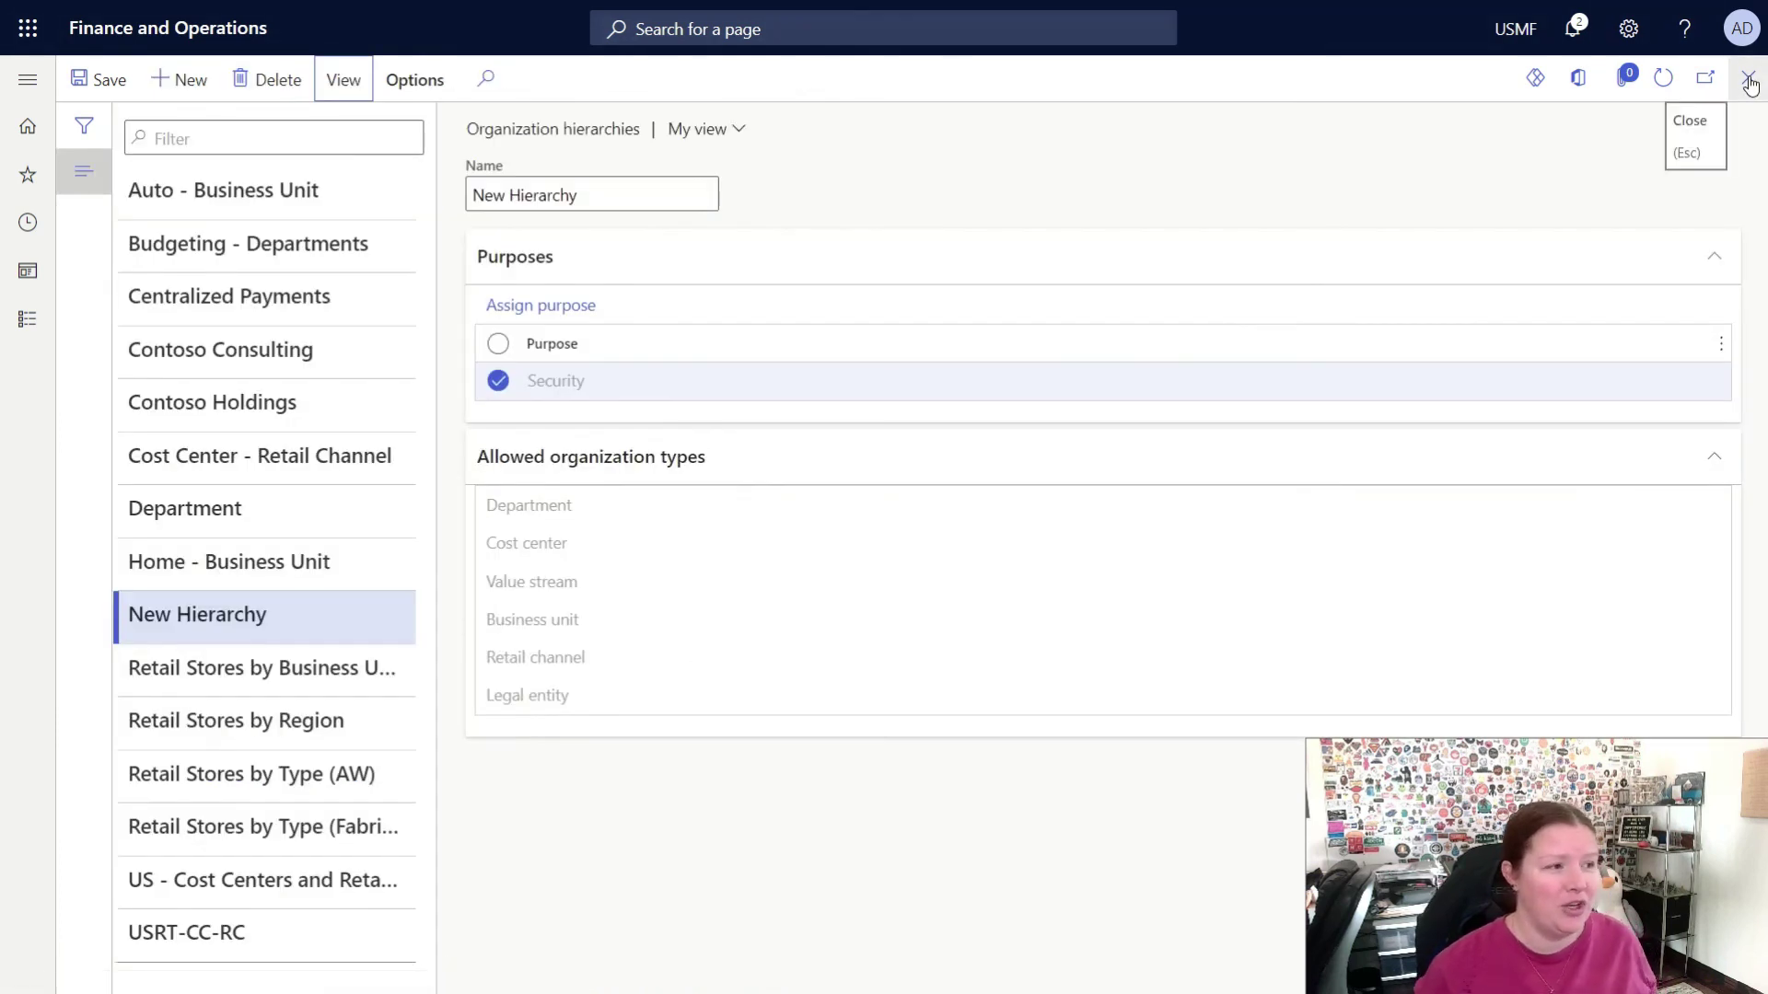